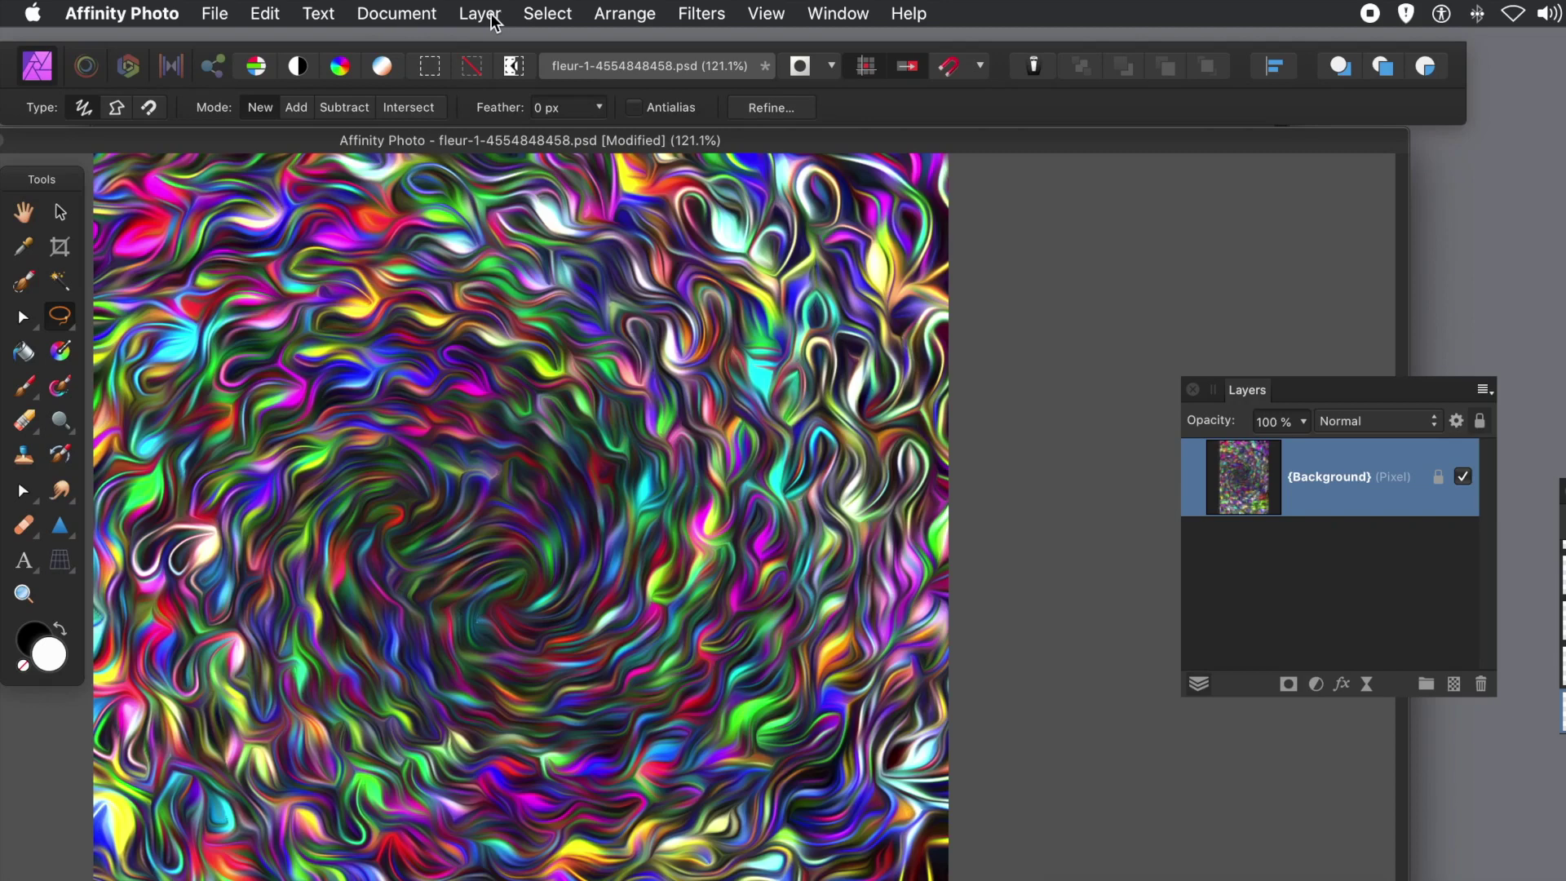
- Add a Procedural Texture live filter layer from Layer > New Live Filter Layer > Colours
left_click(480, 14)
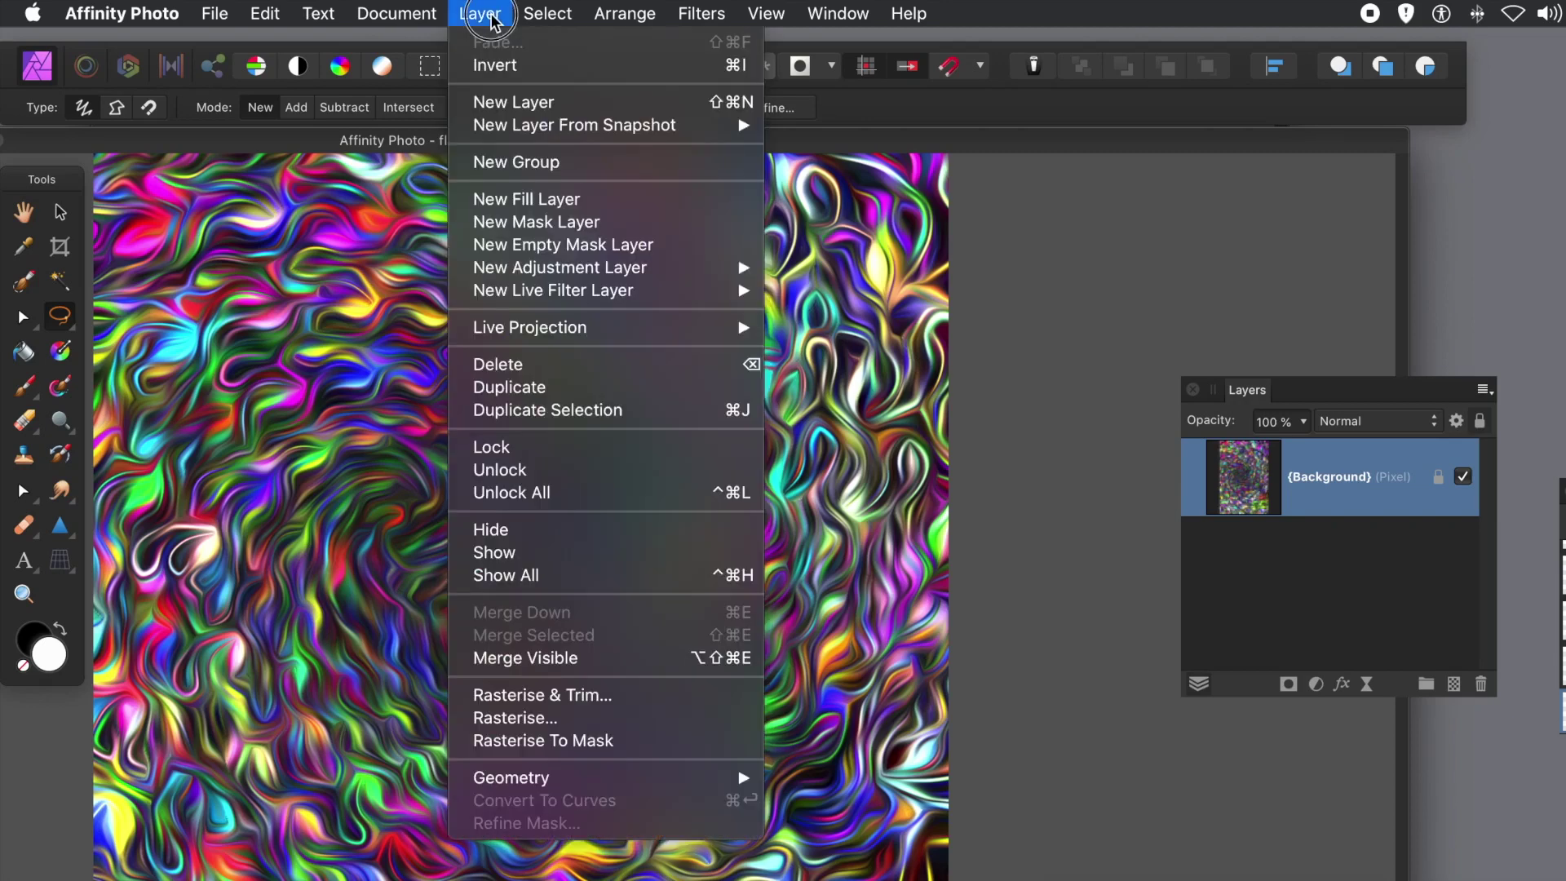
mouse_move(569, 300)
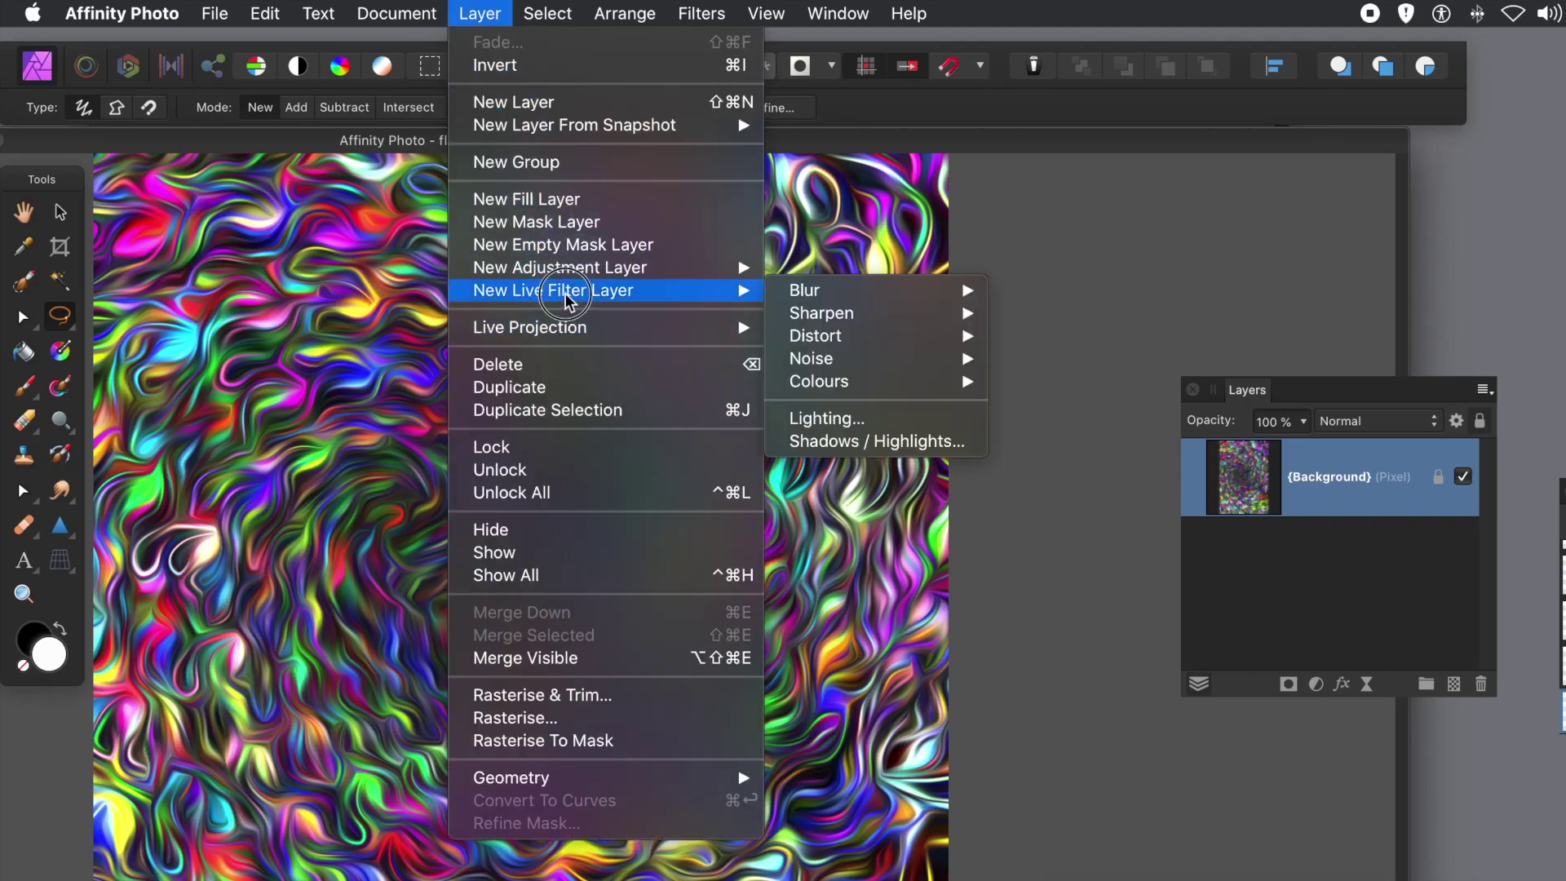
mouse_move(821, 385)
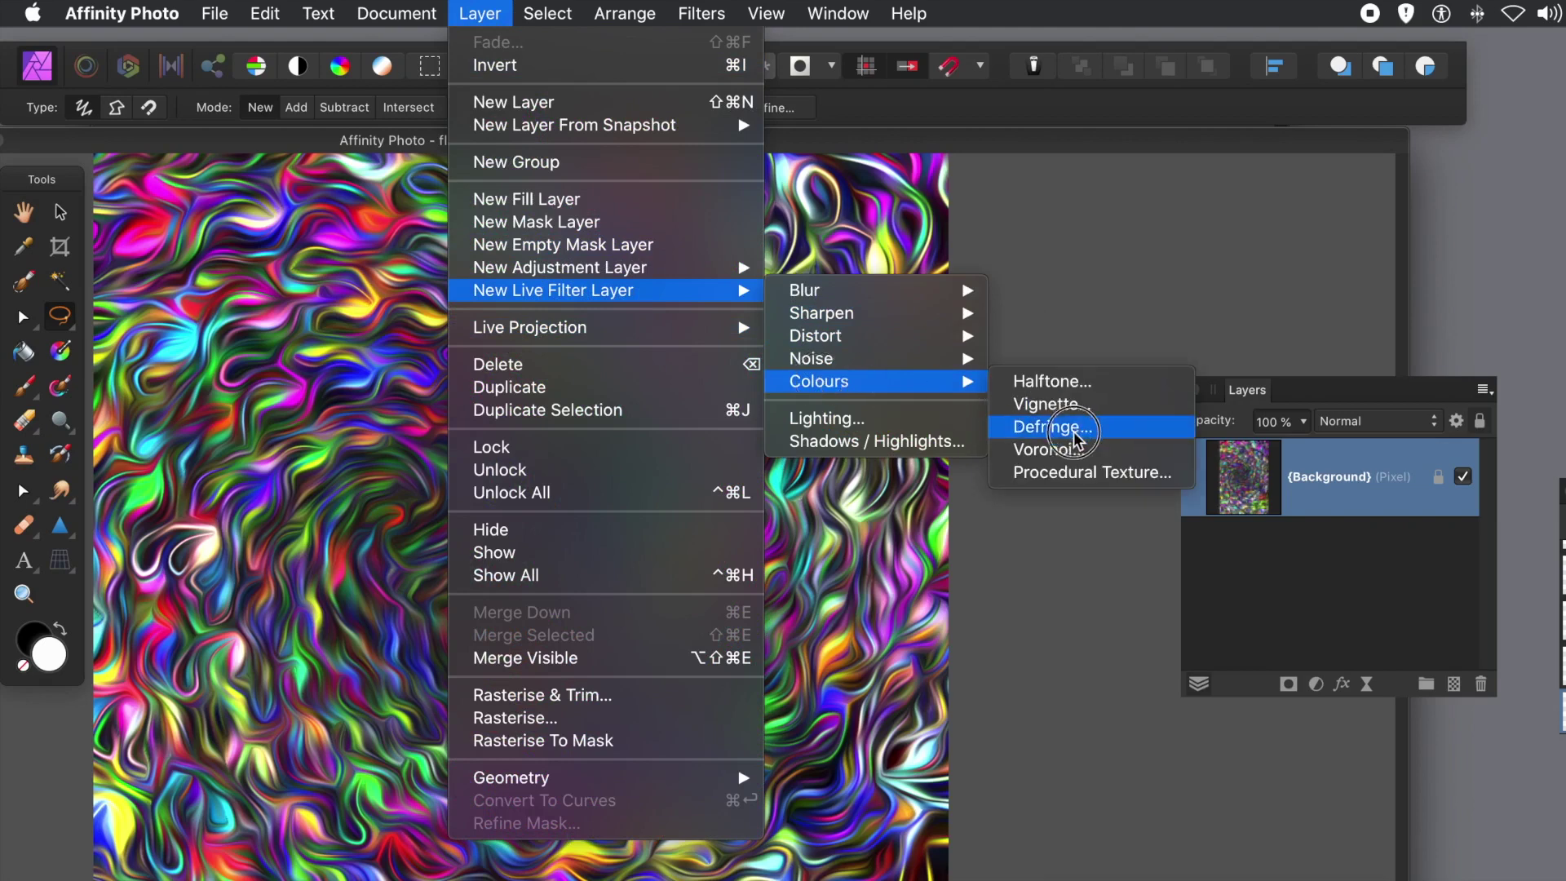
left_click(1052, 473)
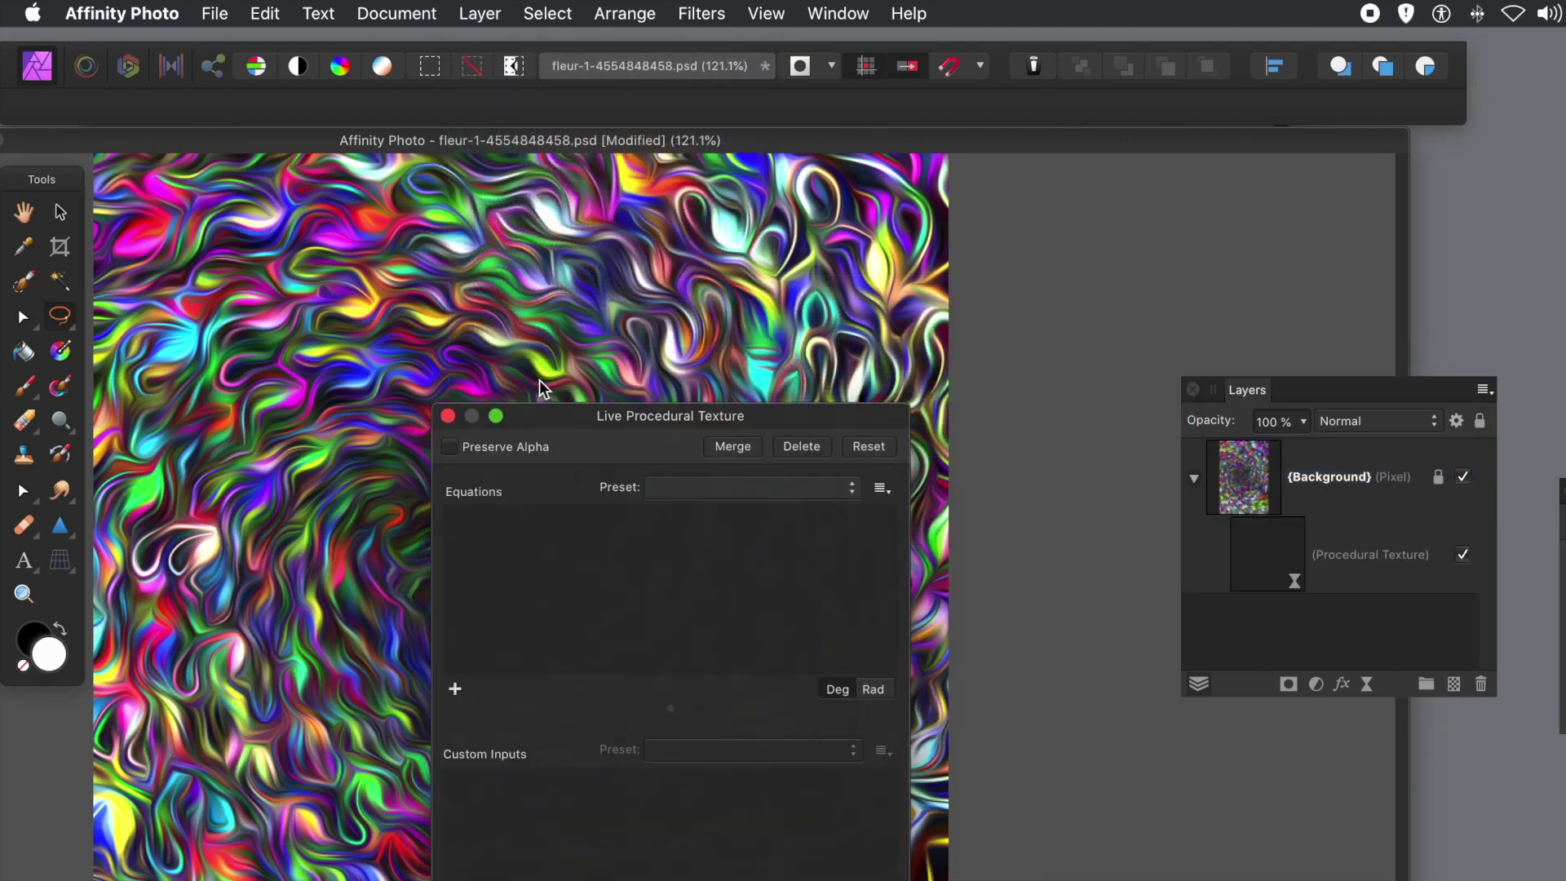
- Move the texture dialog aside, check the equation presets without choosing one, and add an equation
left_click_drag(643, 422, 779, 228)
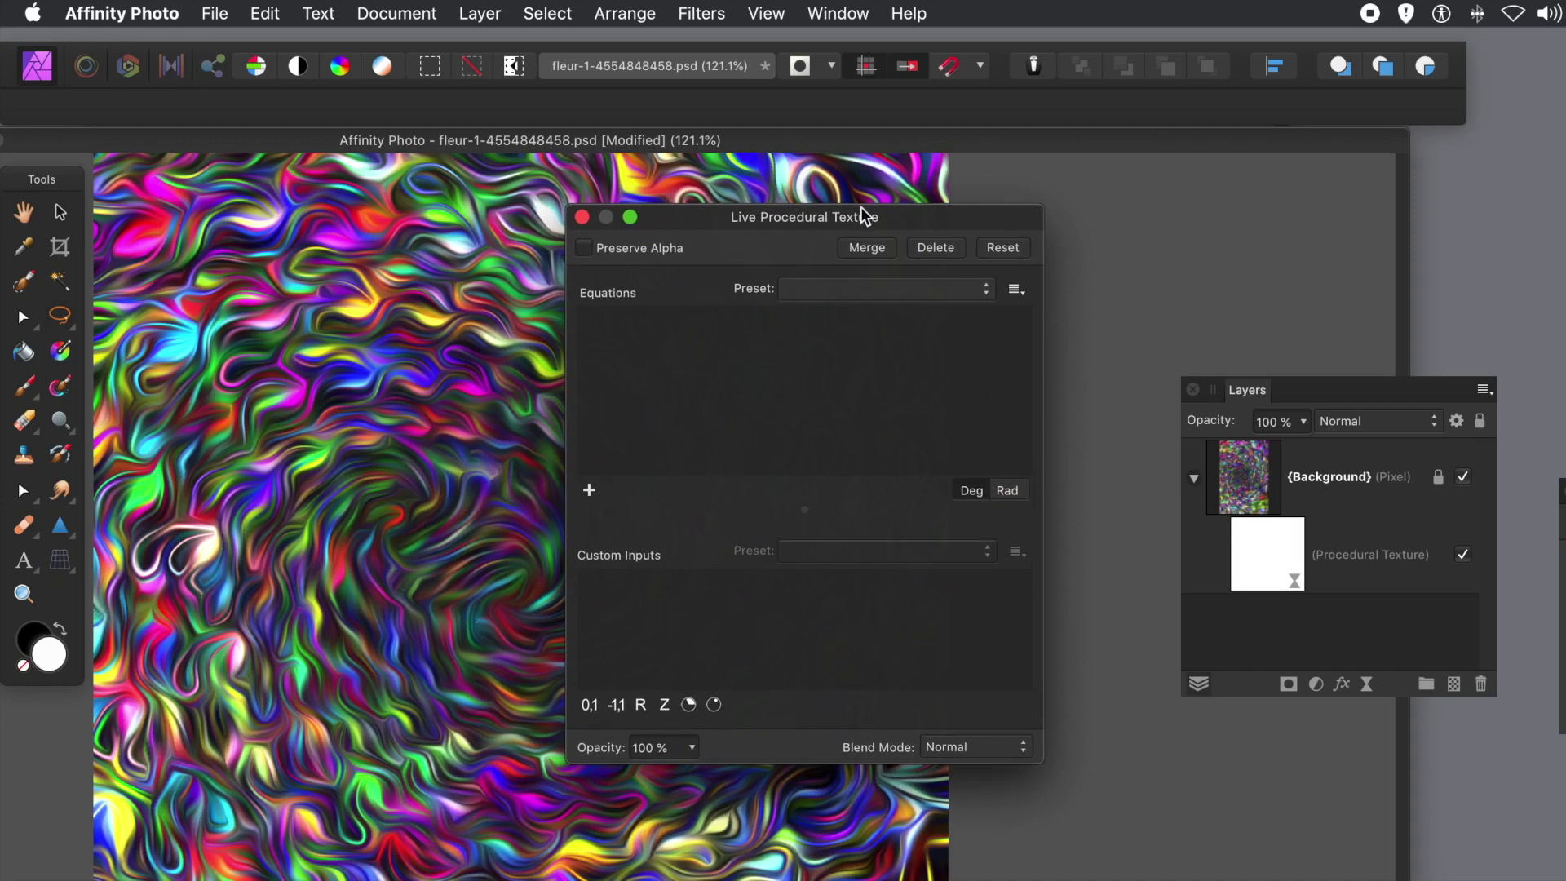
left_click(905, 284)
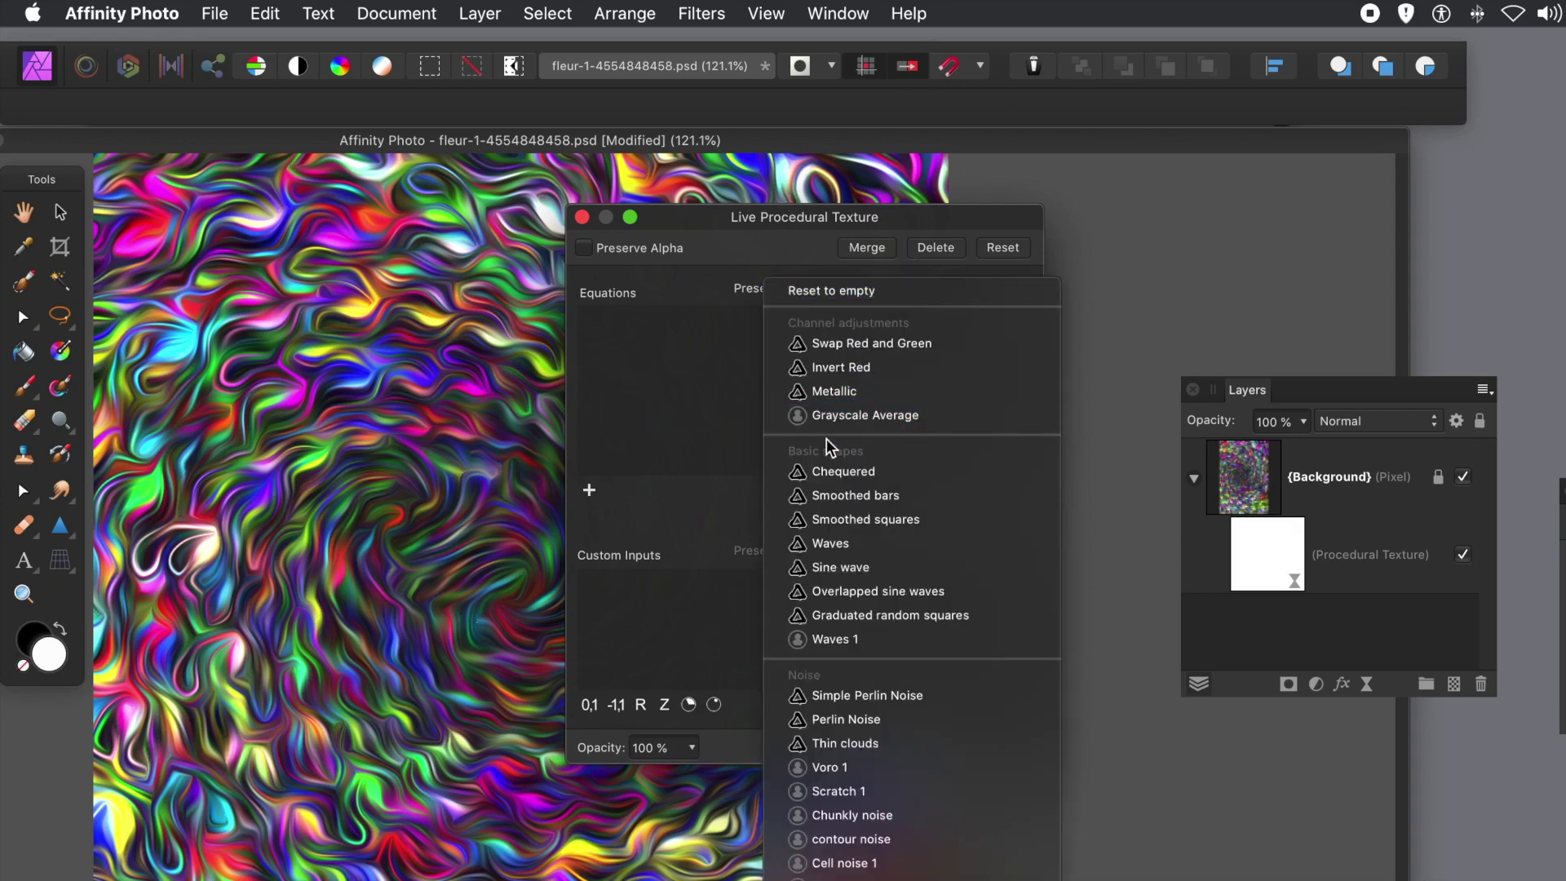
left_click(646, 383)
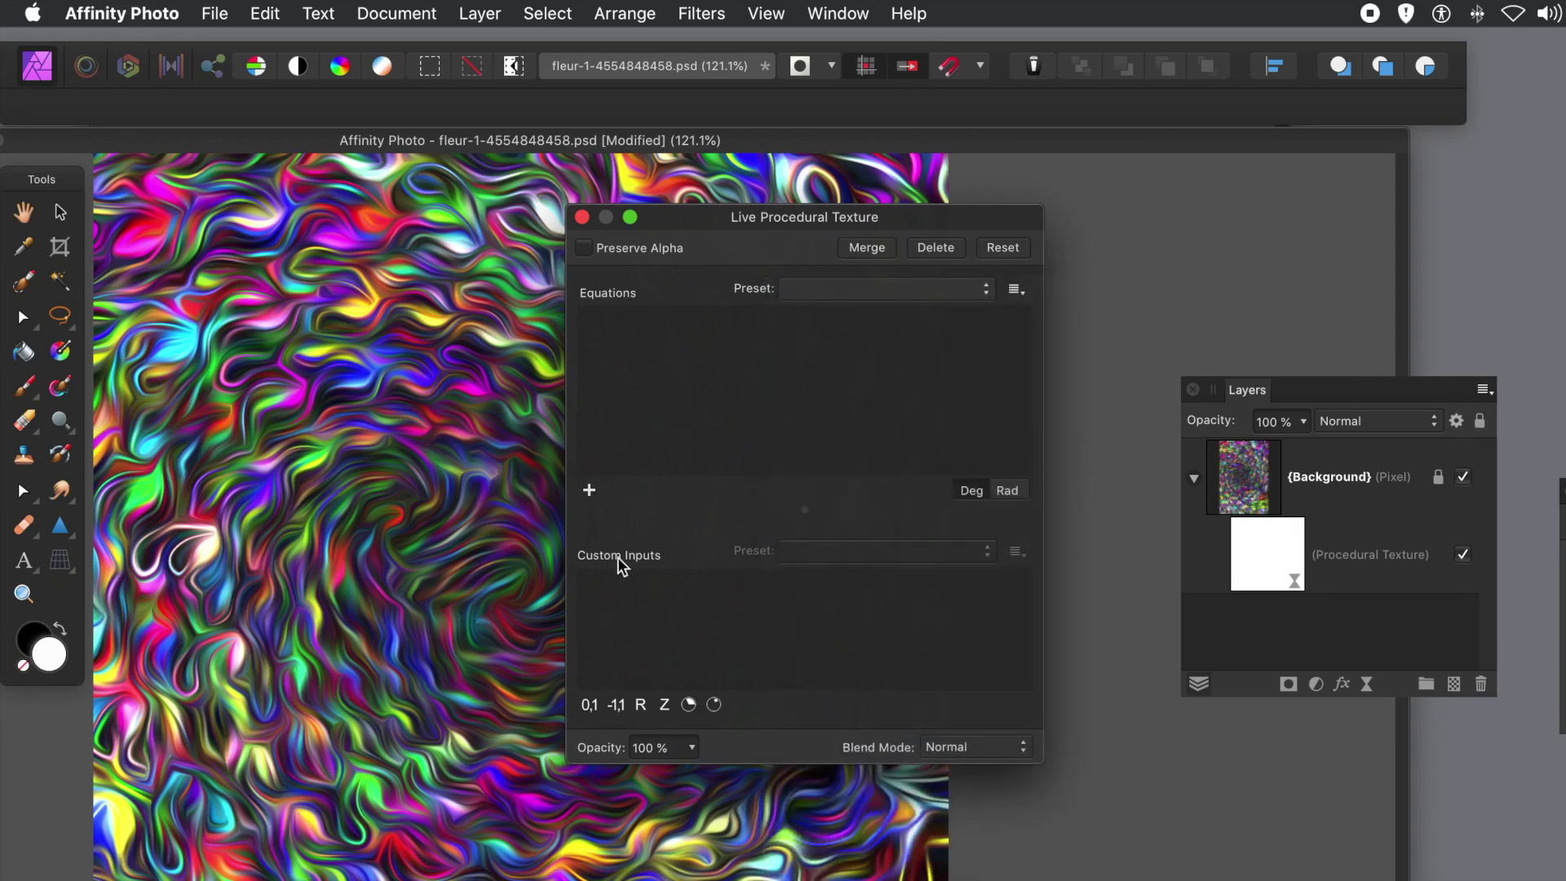
left_click(589, 491)
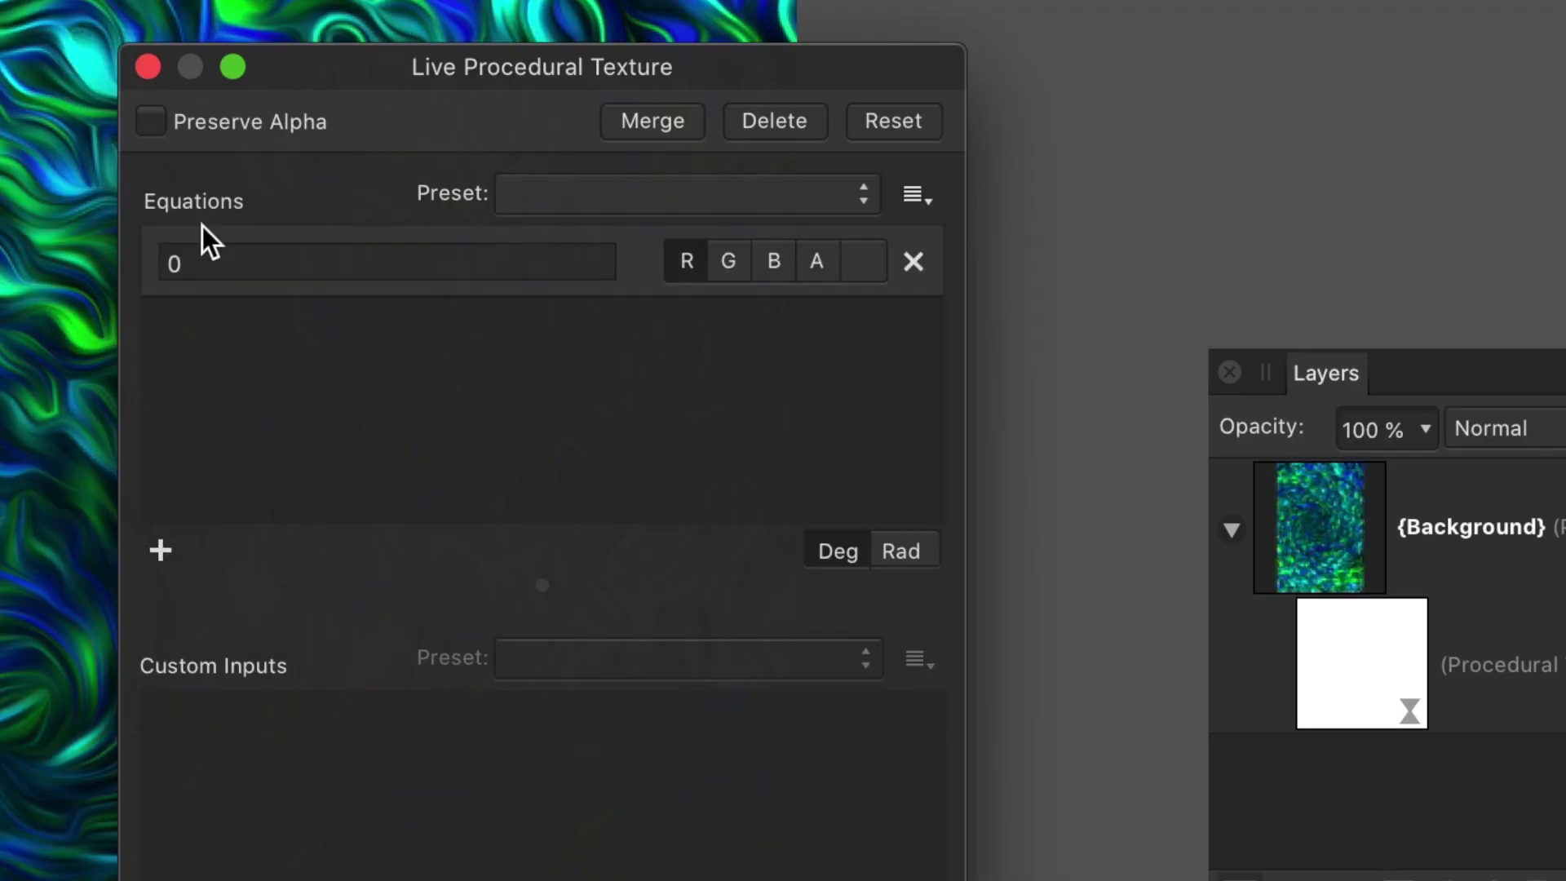
- Enter (R+G+B)/3 as the red channel equation
left_click(213, 261)
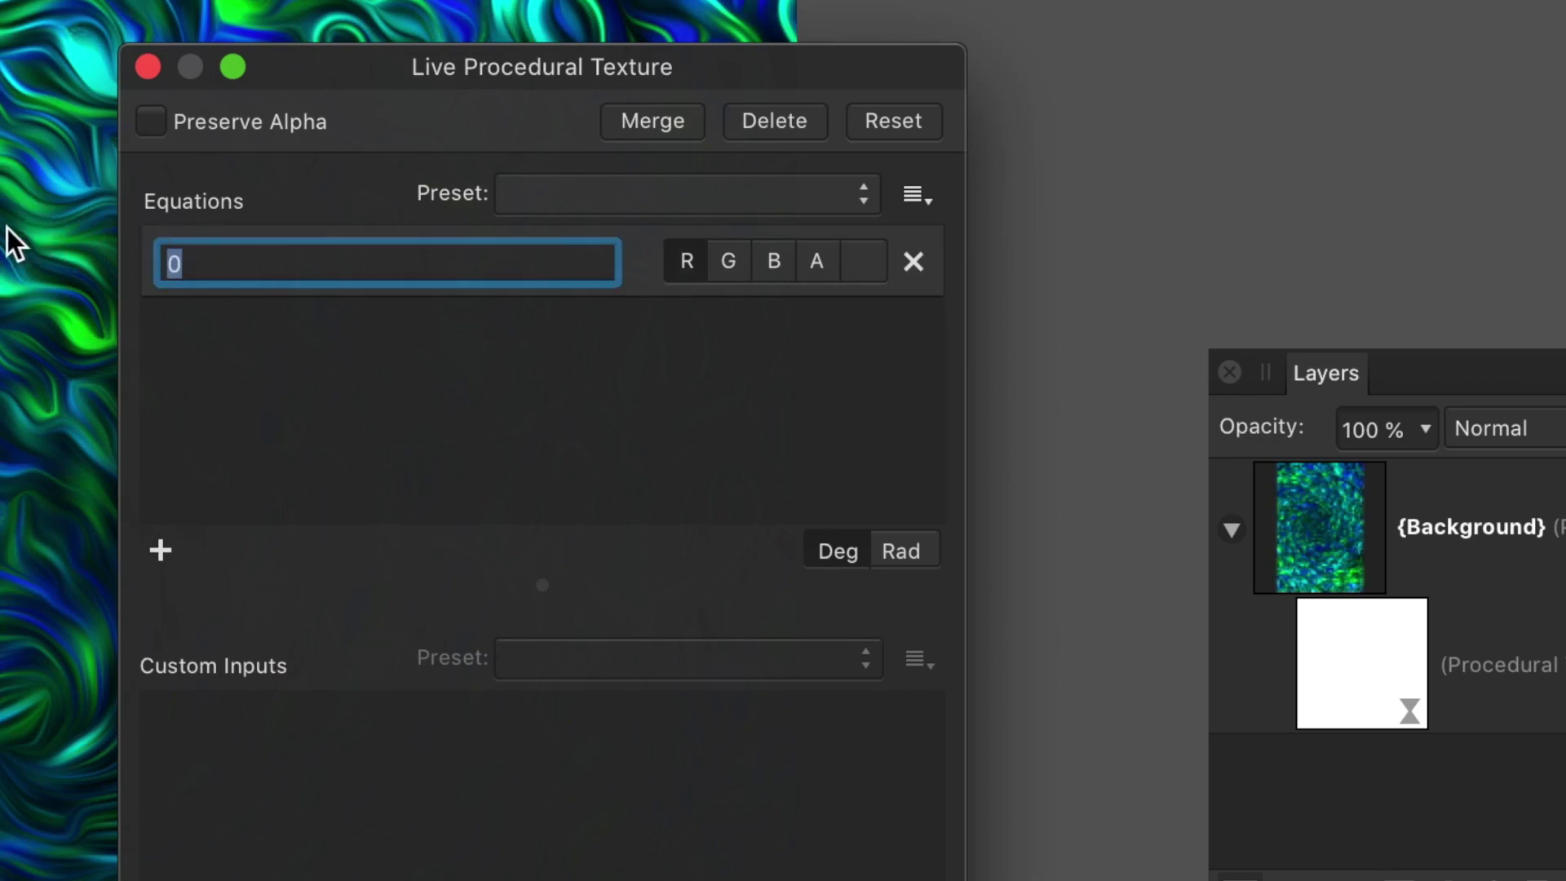
type("(R+G+B")
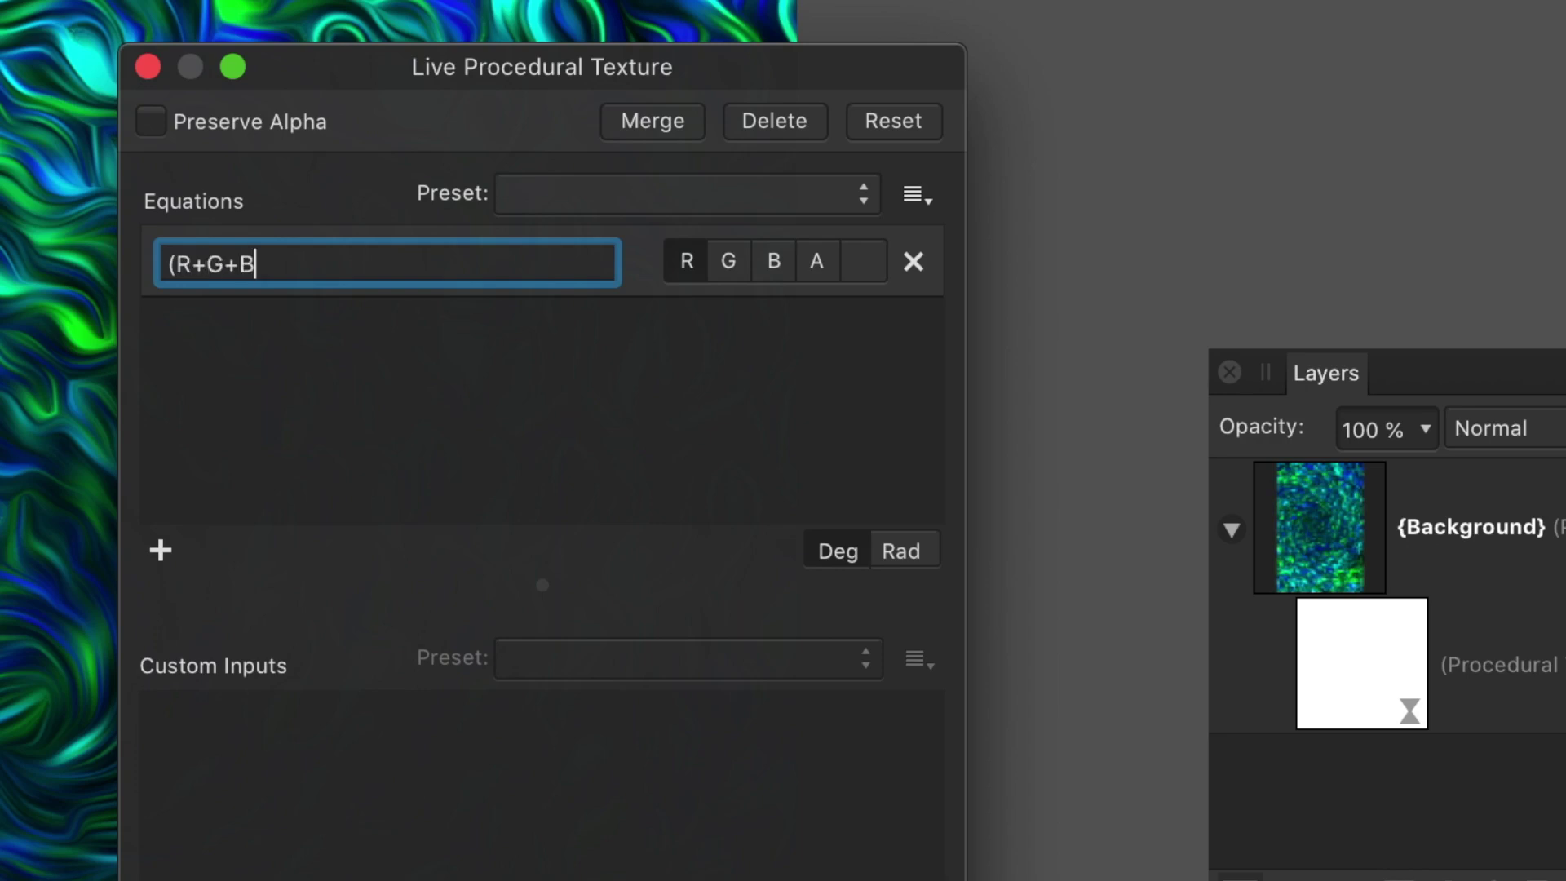
type(")/3")
key("Return")
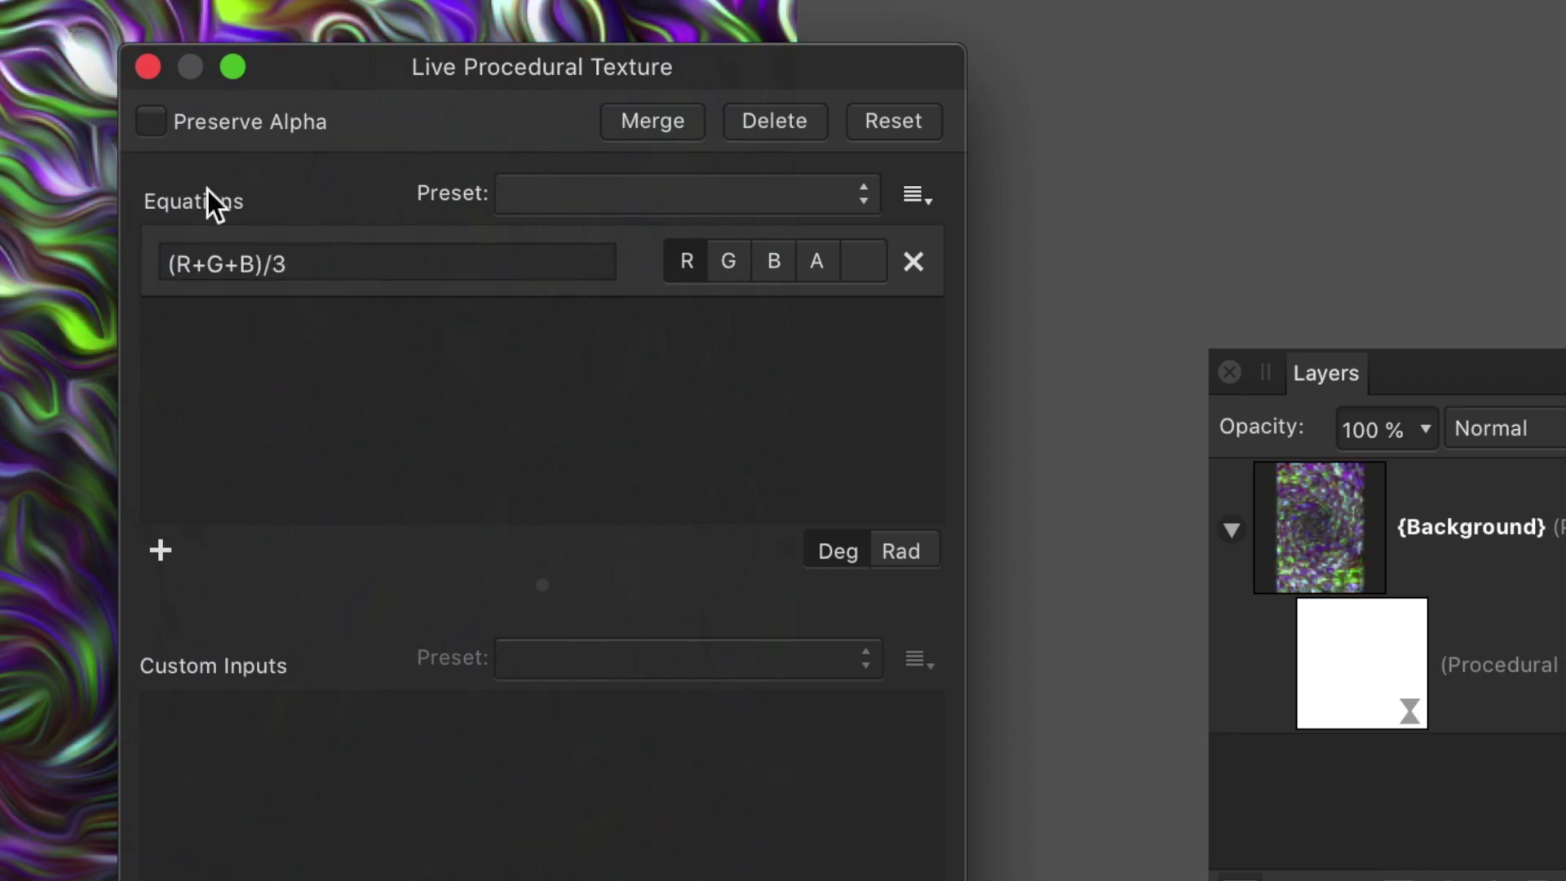
- Edit the equation to (a1*R+b1*G+c1*B)/3 and select its full text
left_click(178, 264)
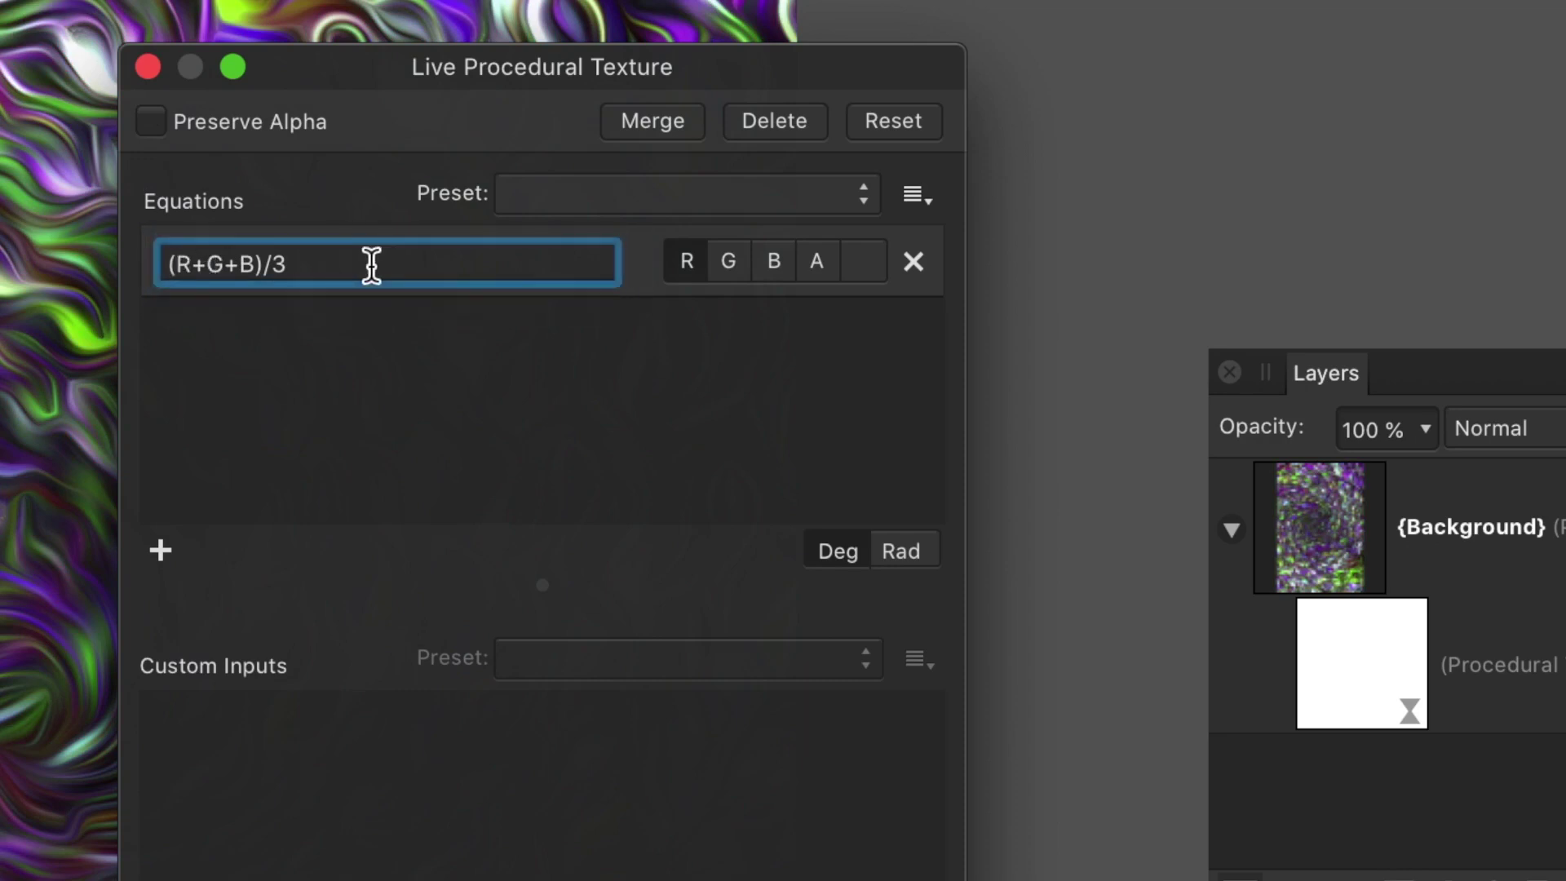
type("a1")
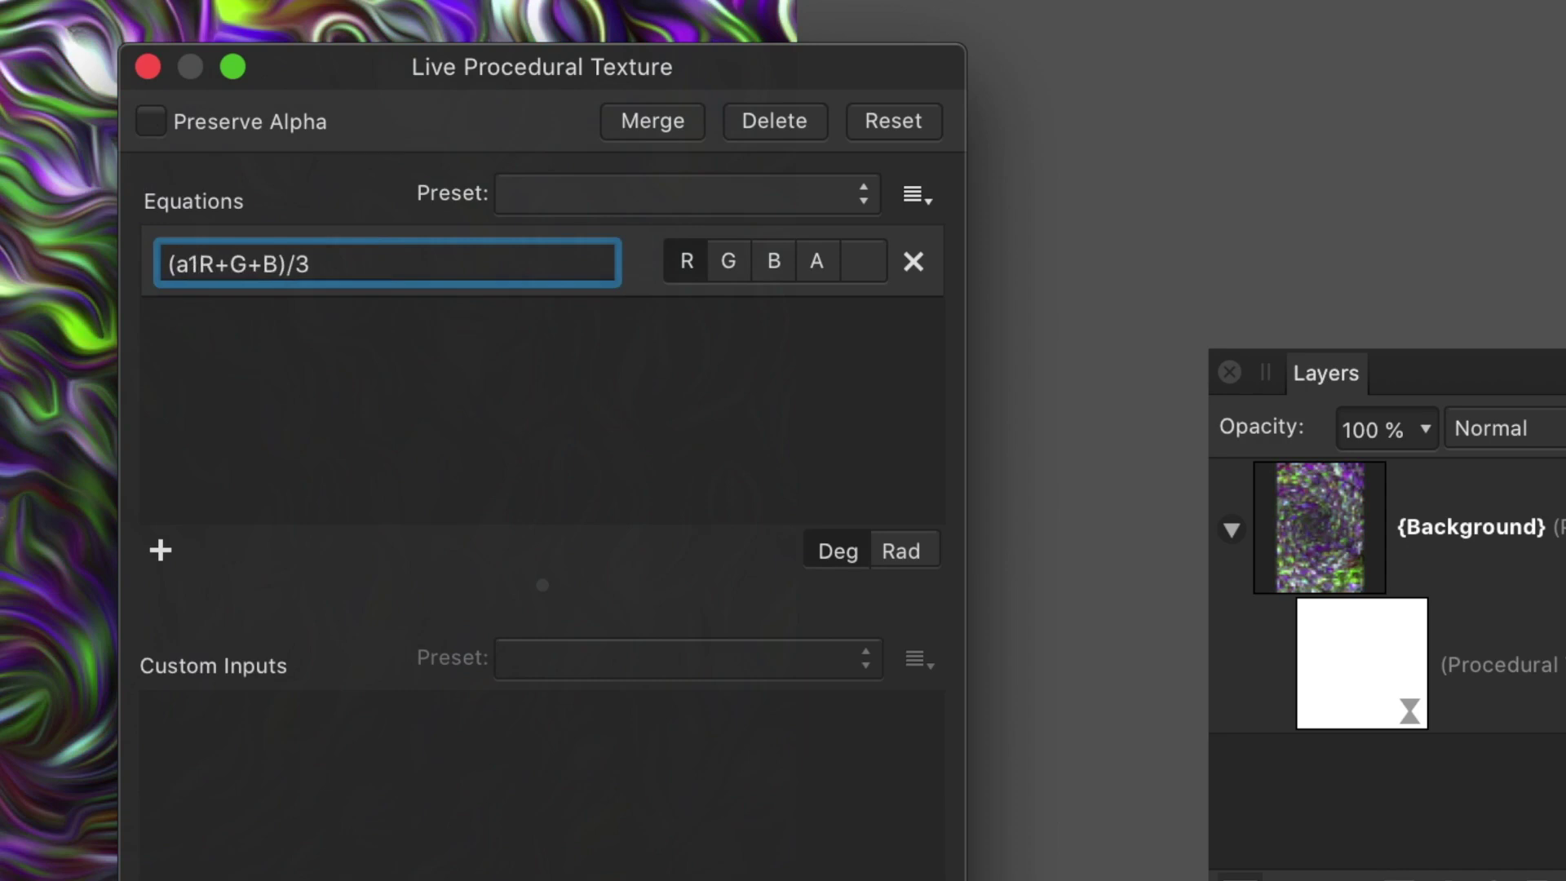
type("*")
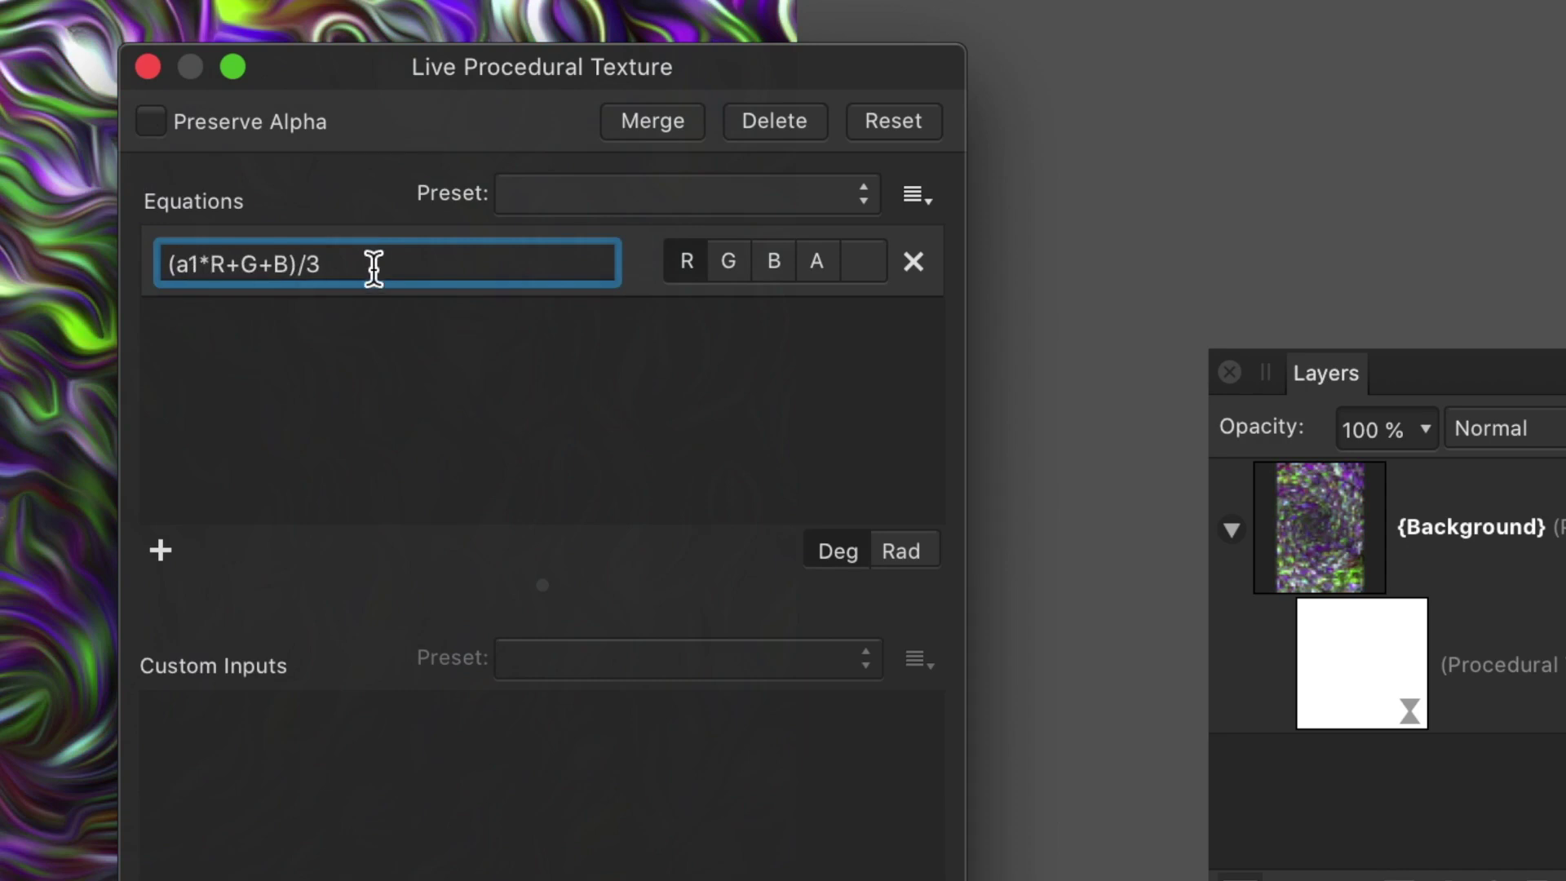
left_click(245, 261)
type("b1")
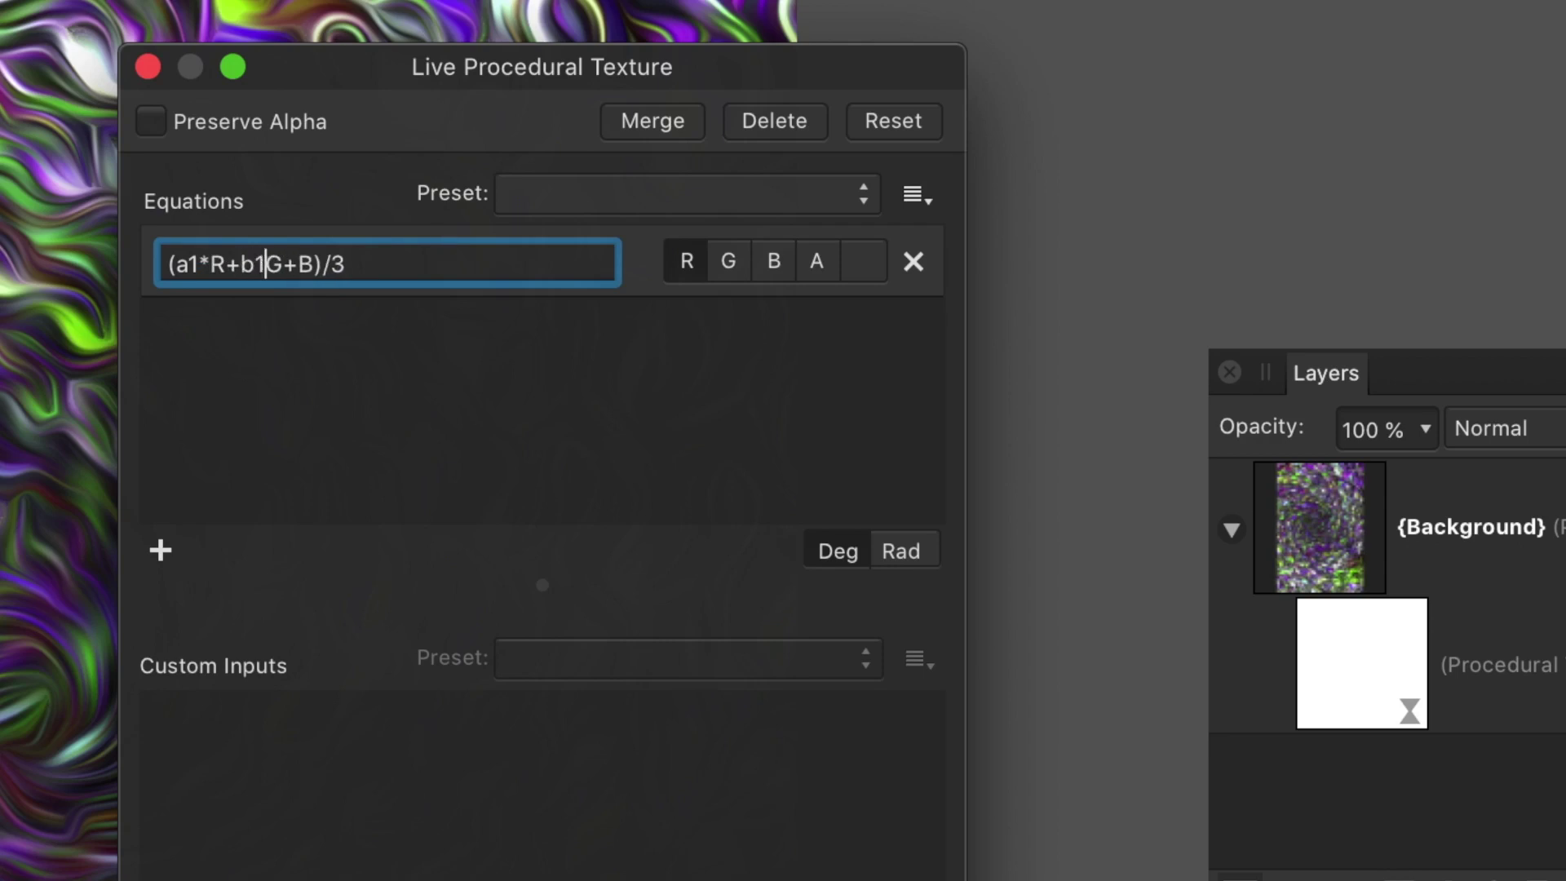
type("*")
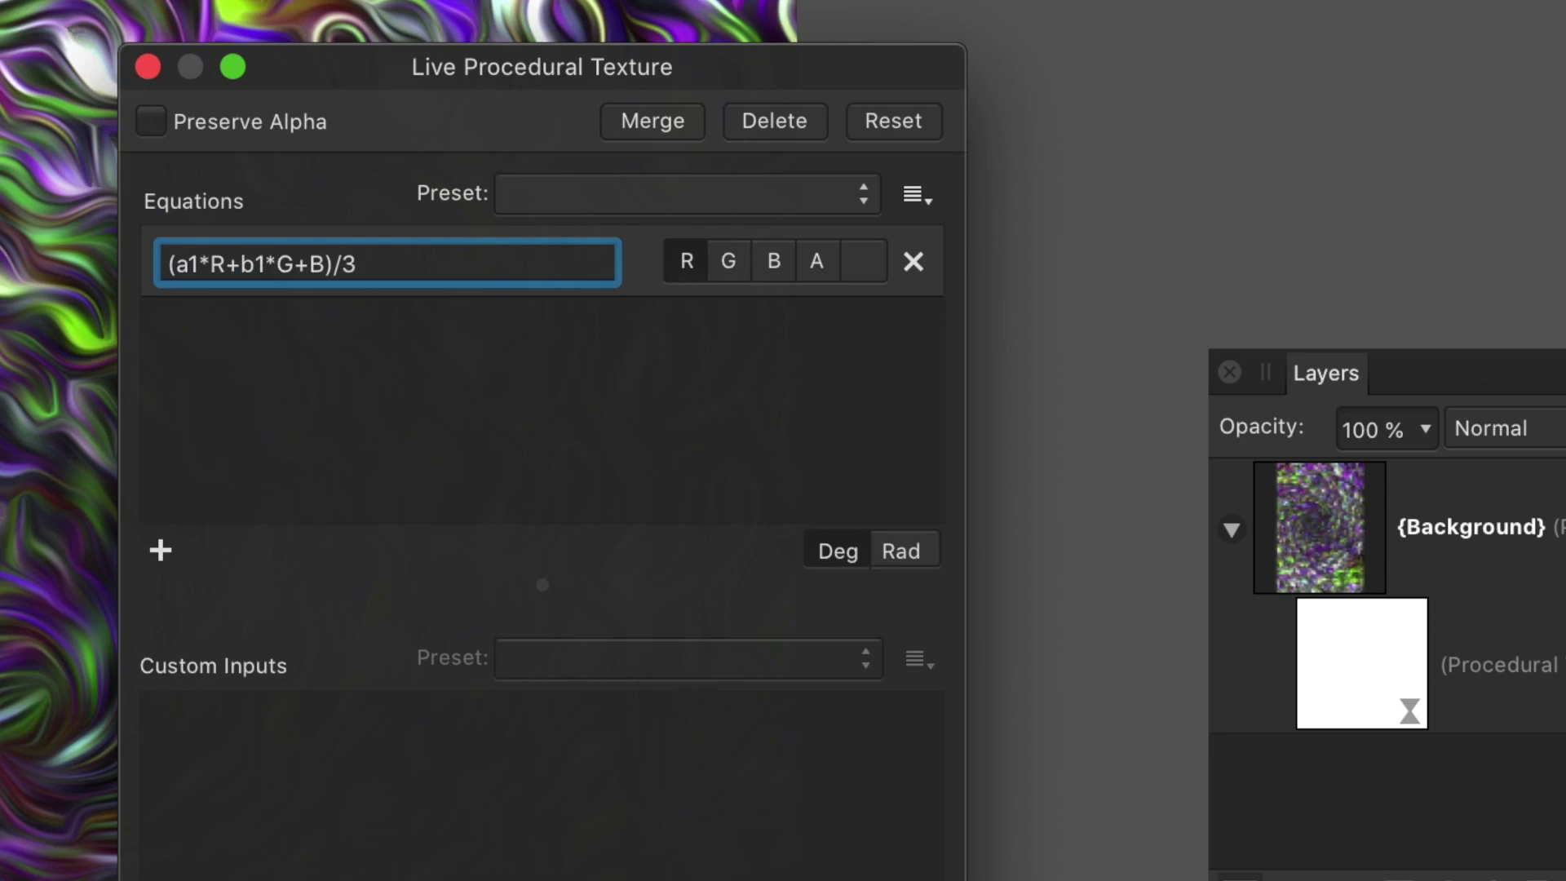
left_click(309, 261)
type("c1*")
left_click_drag(426, 254, 52, 237)
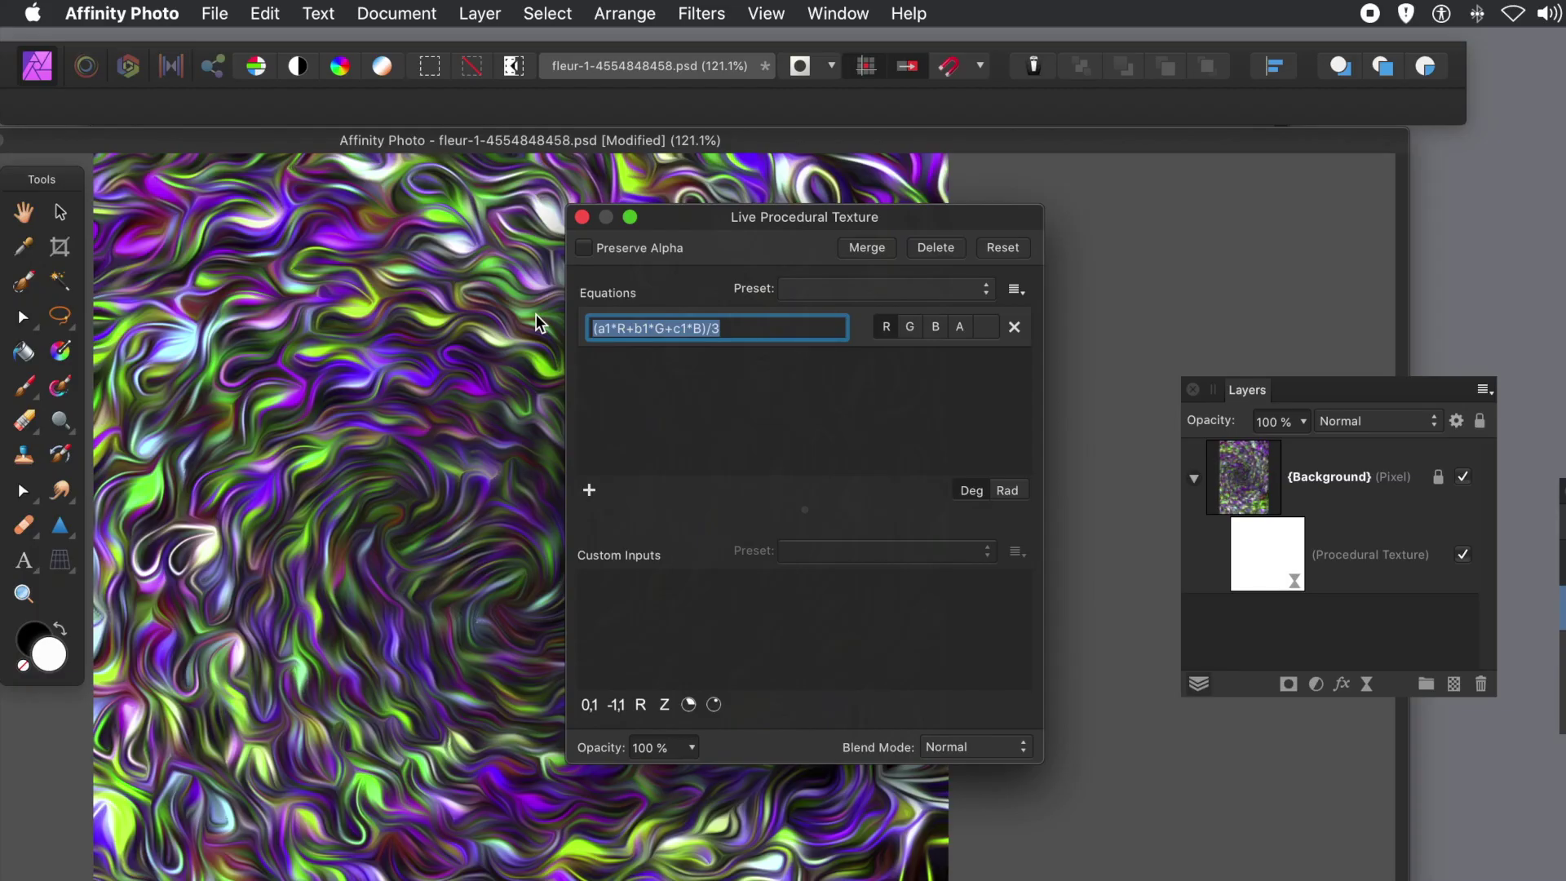
- Copy (a1*R+b1*G+c1*B)/3 and paste it into two new equation rows for G and B
key("super+c")
left_click(588, 490)
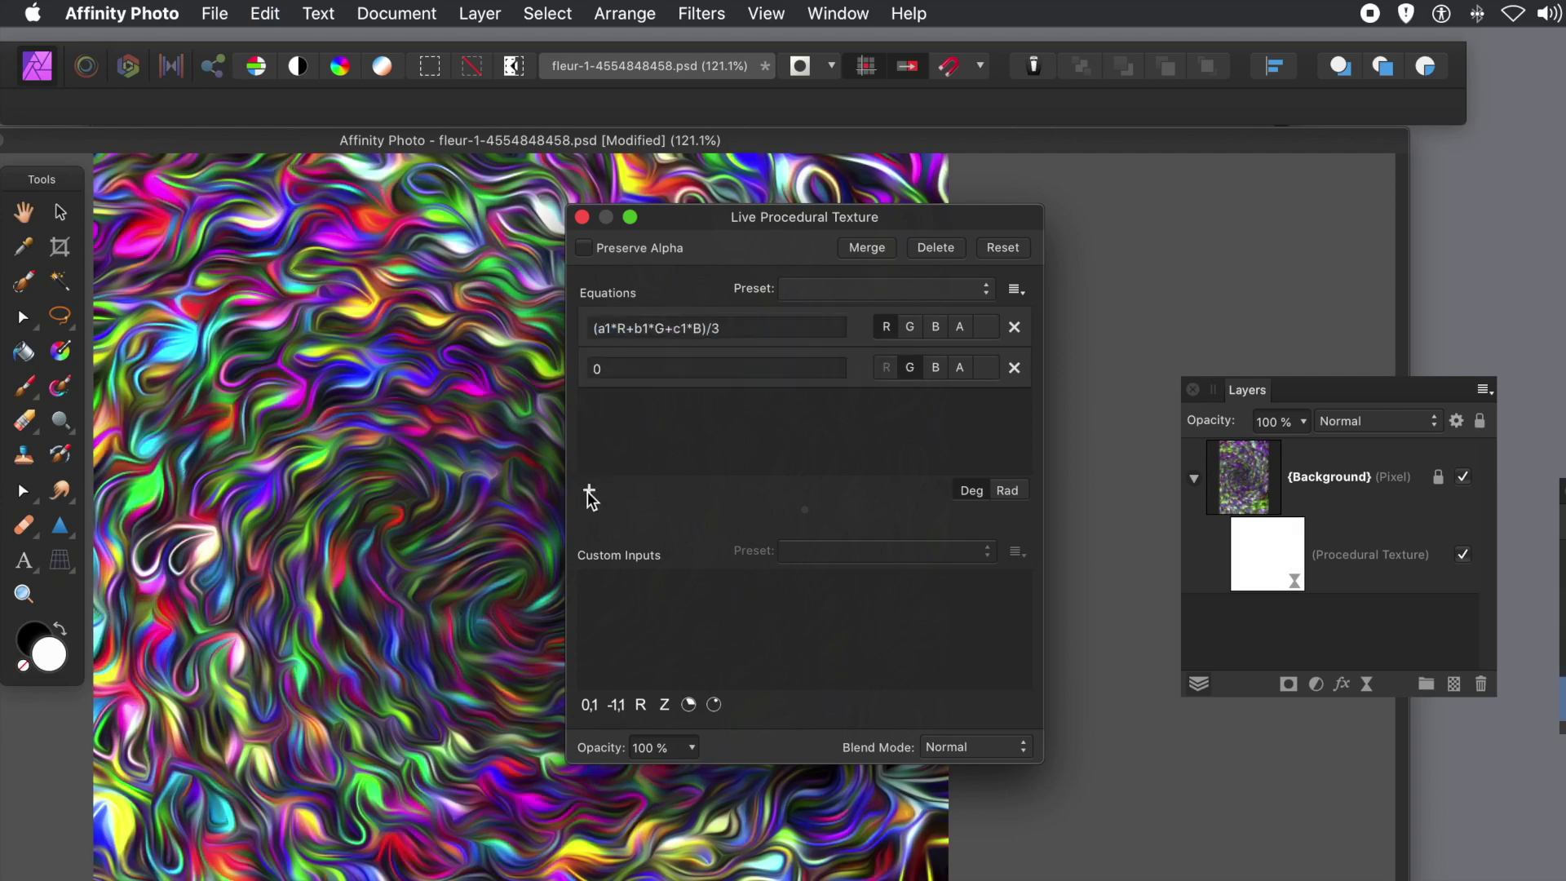
left_click(588, 491)
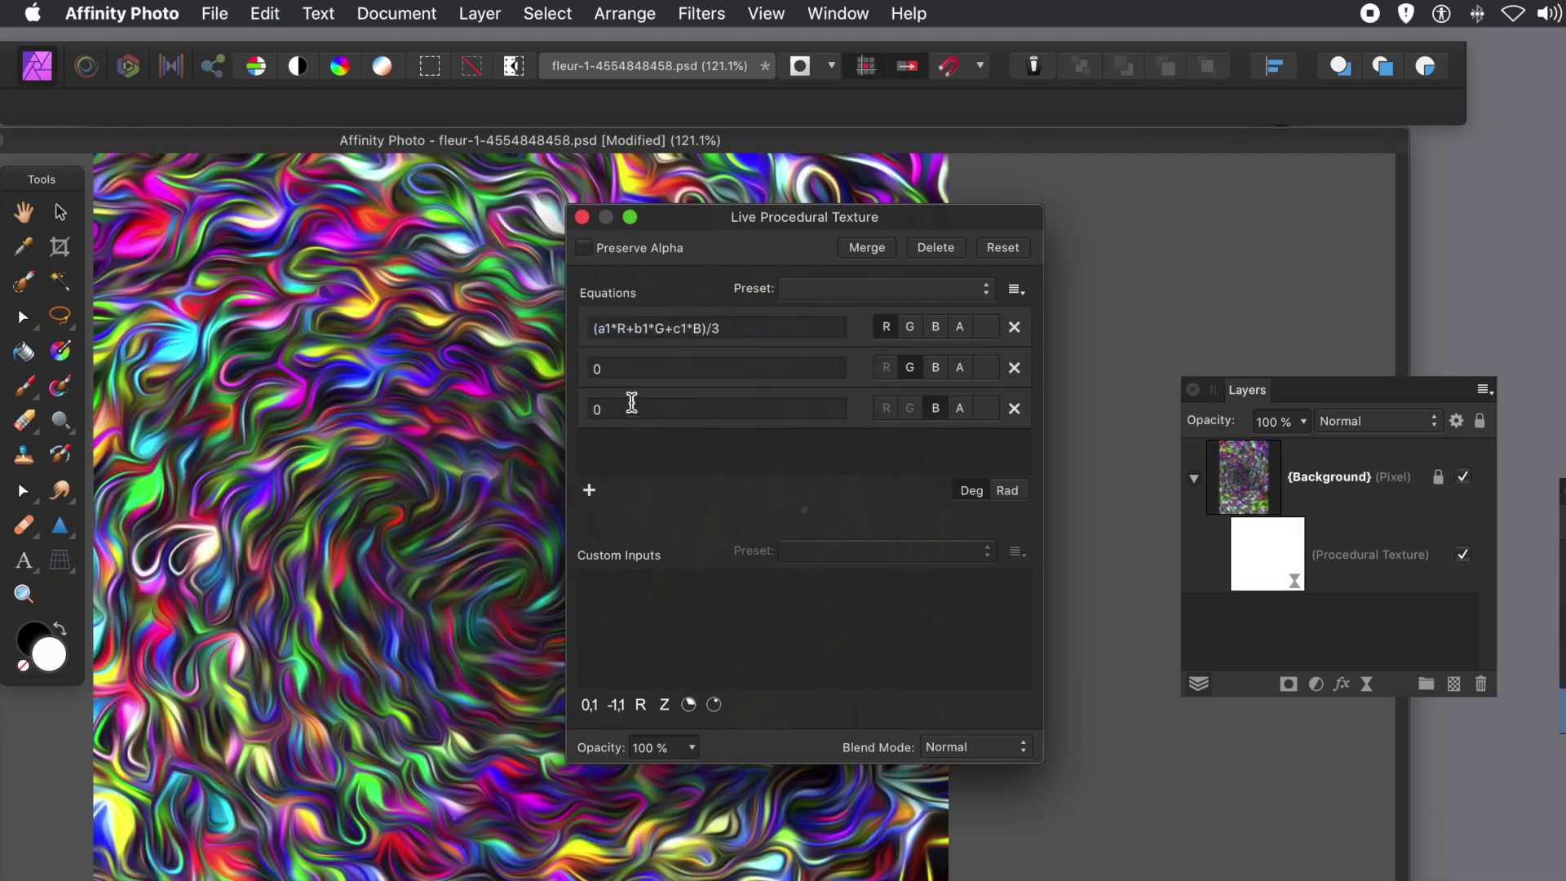
left_click(616, 368)
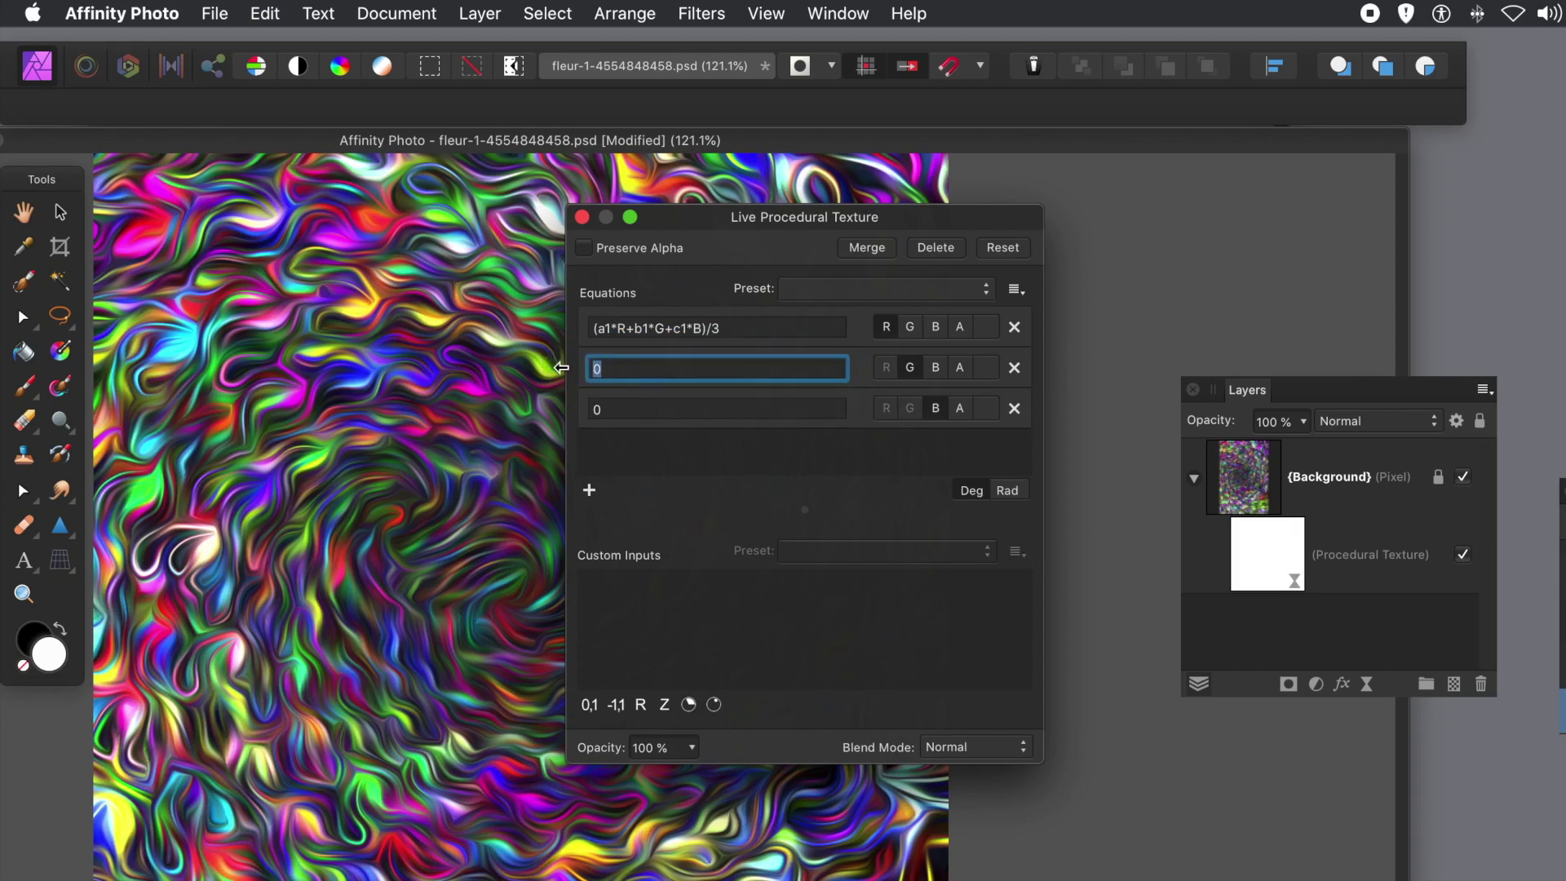
key("super+v")
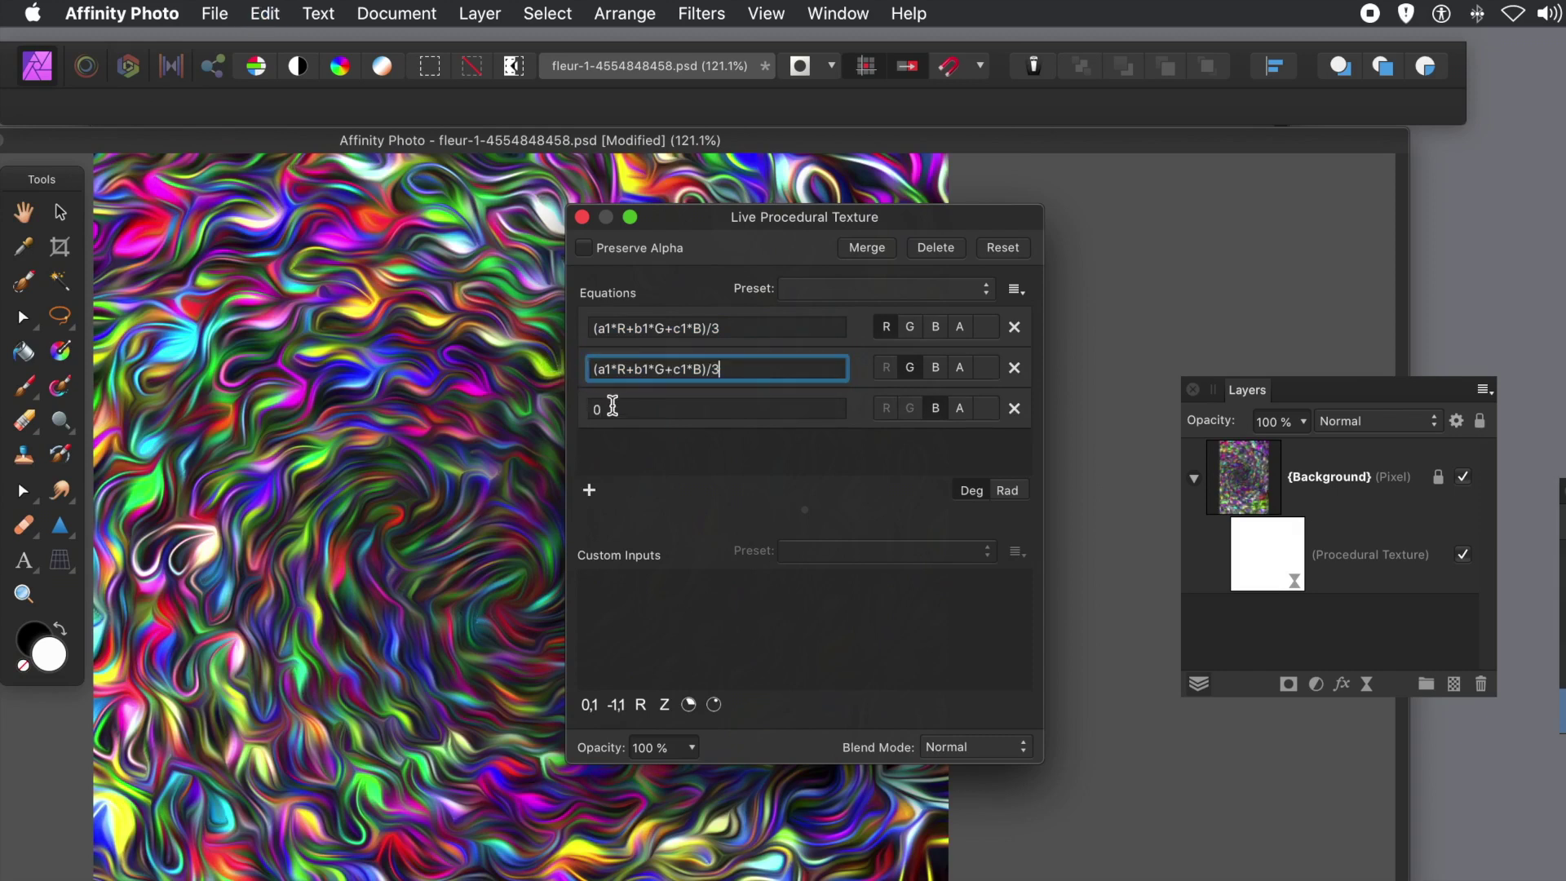
left_click(536, 410)
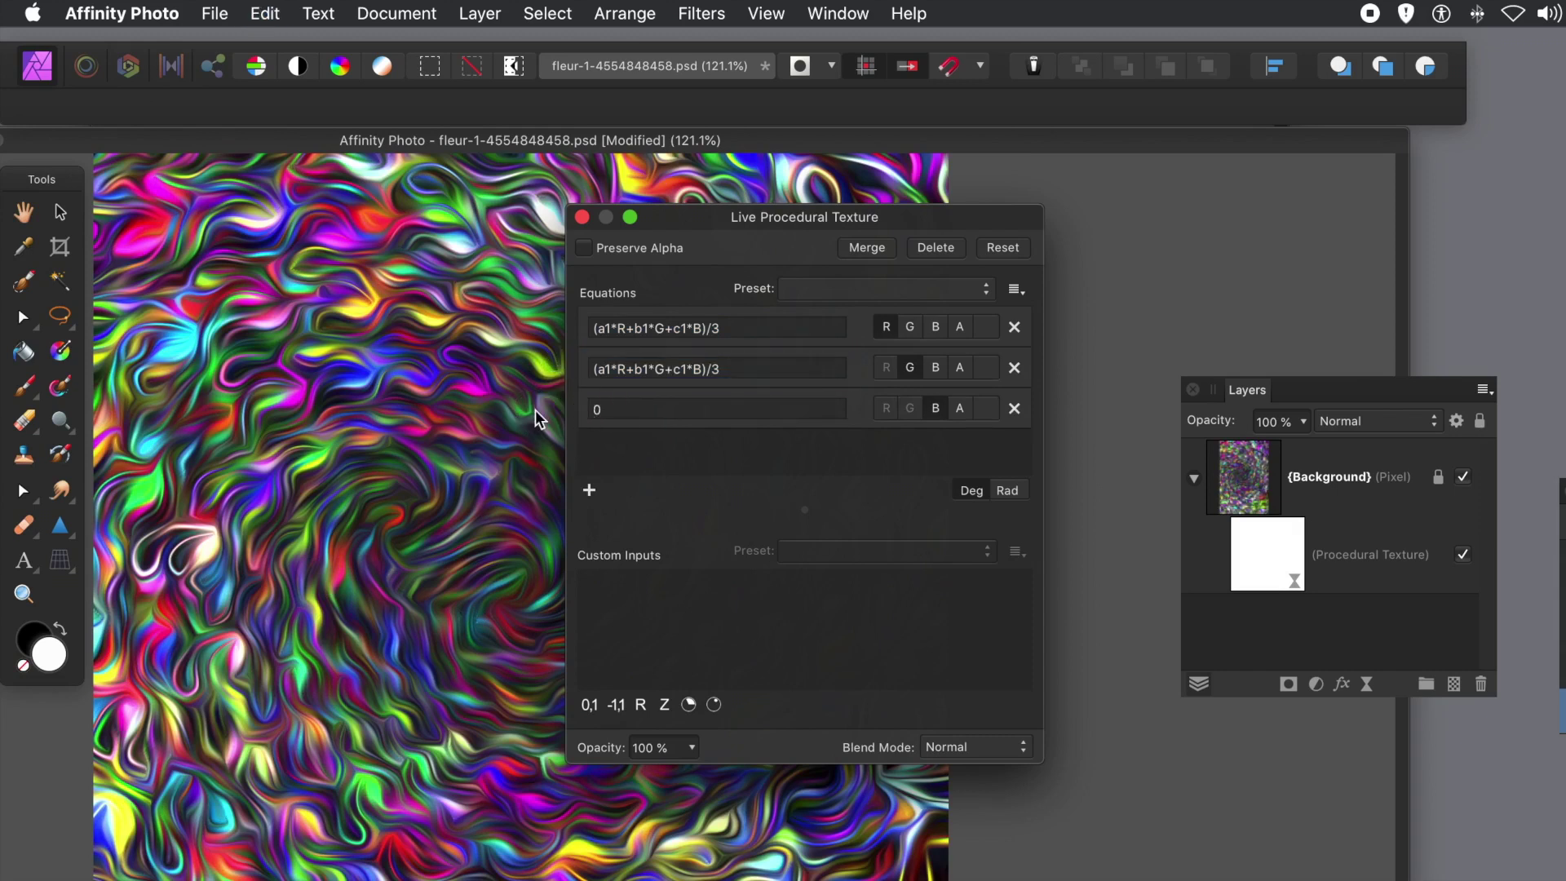
left_click(611, 409)
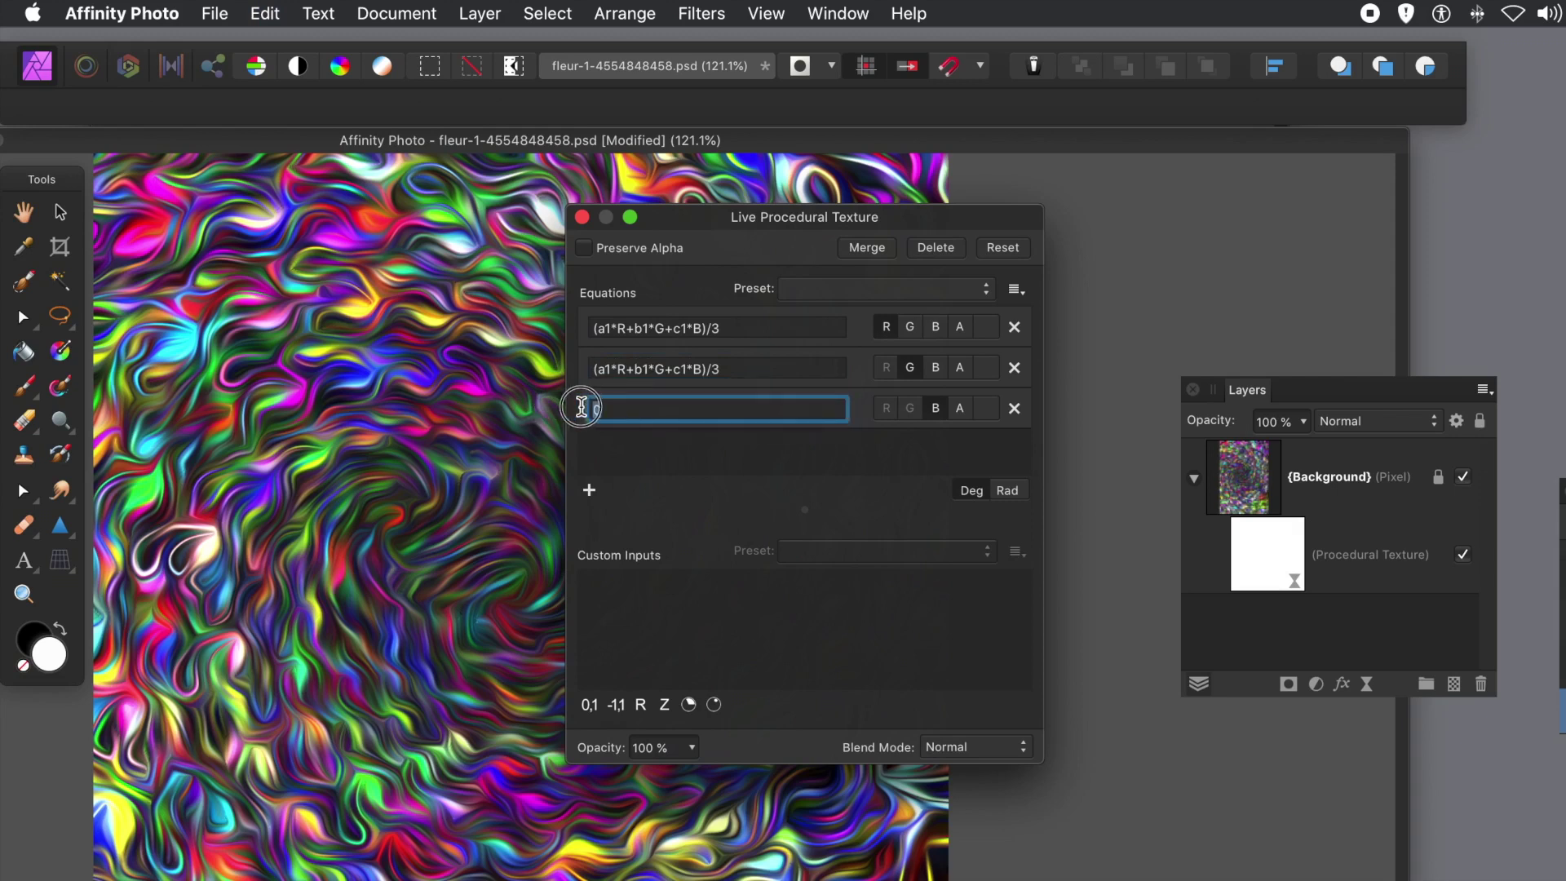
key("super+v")
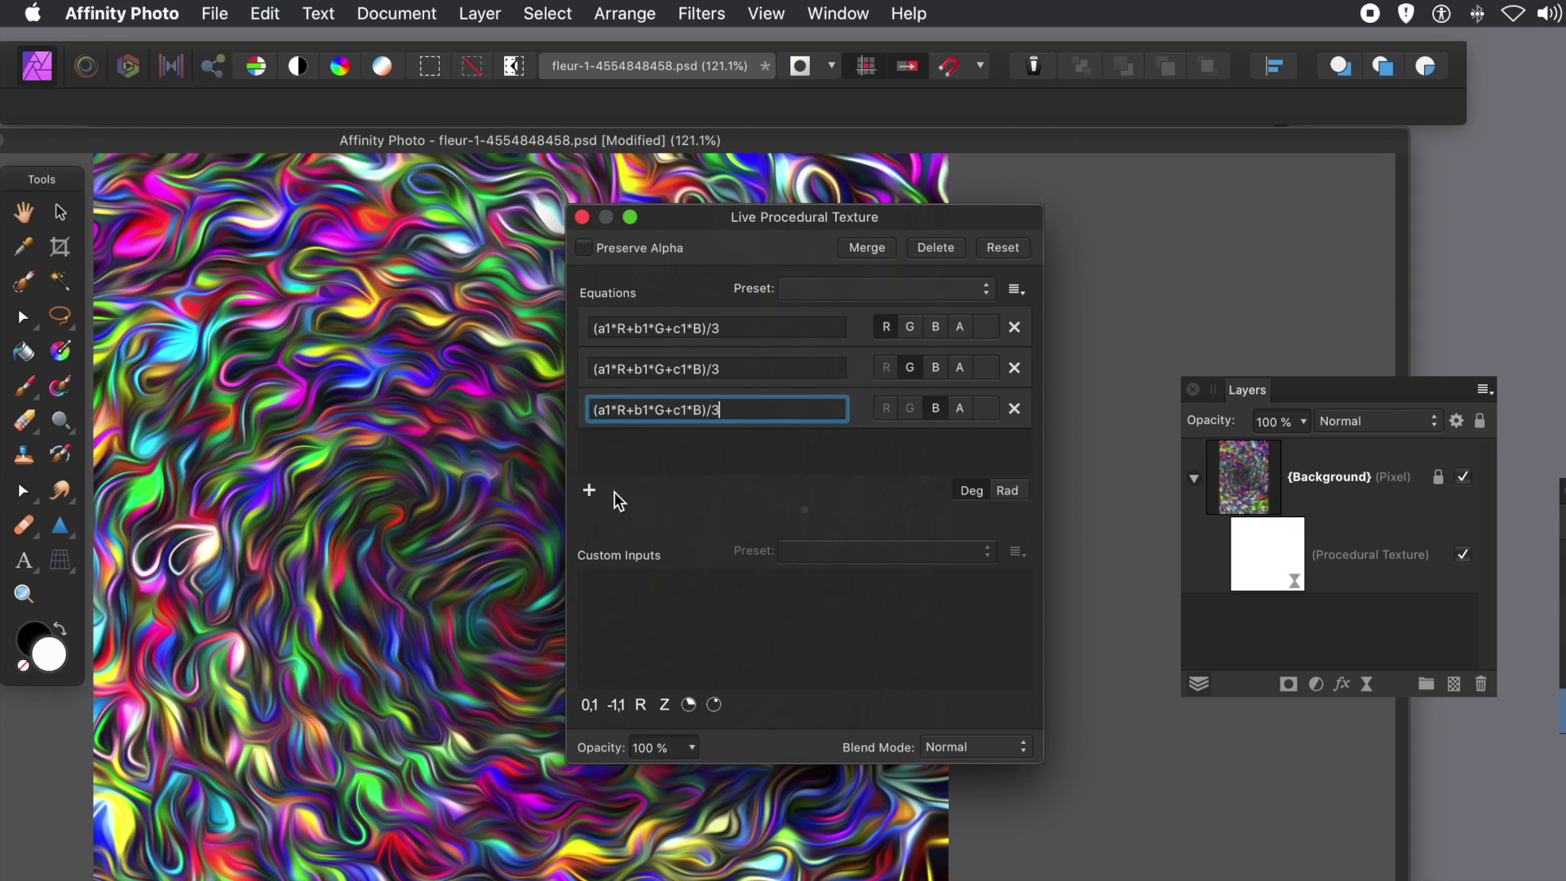
left_click(730, 463)
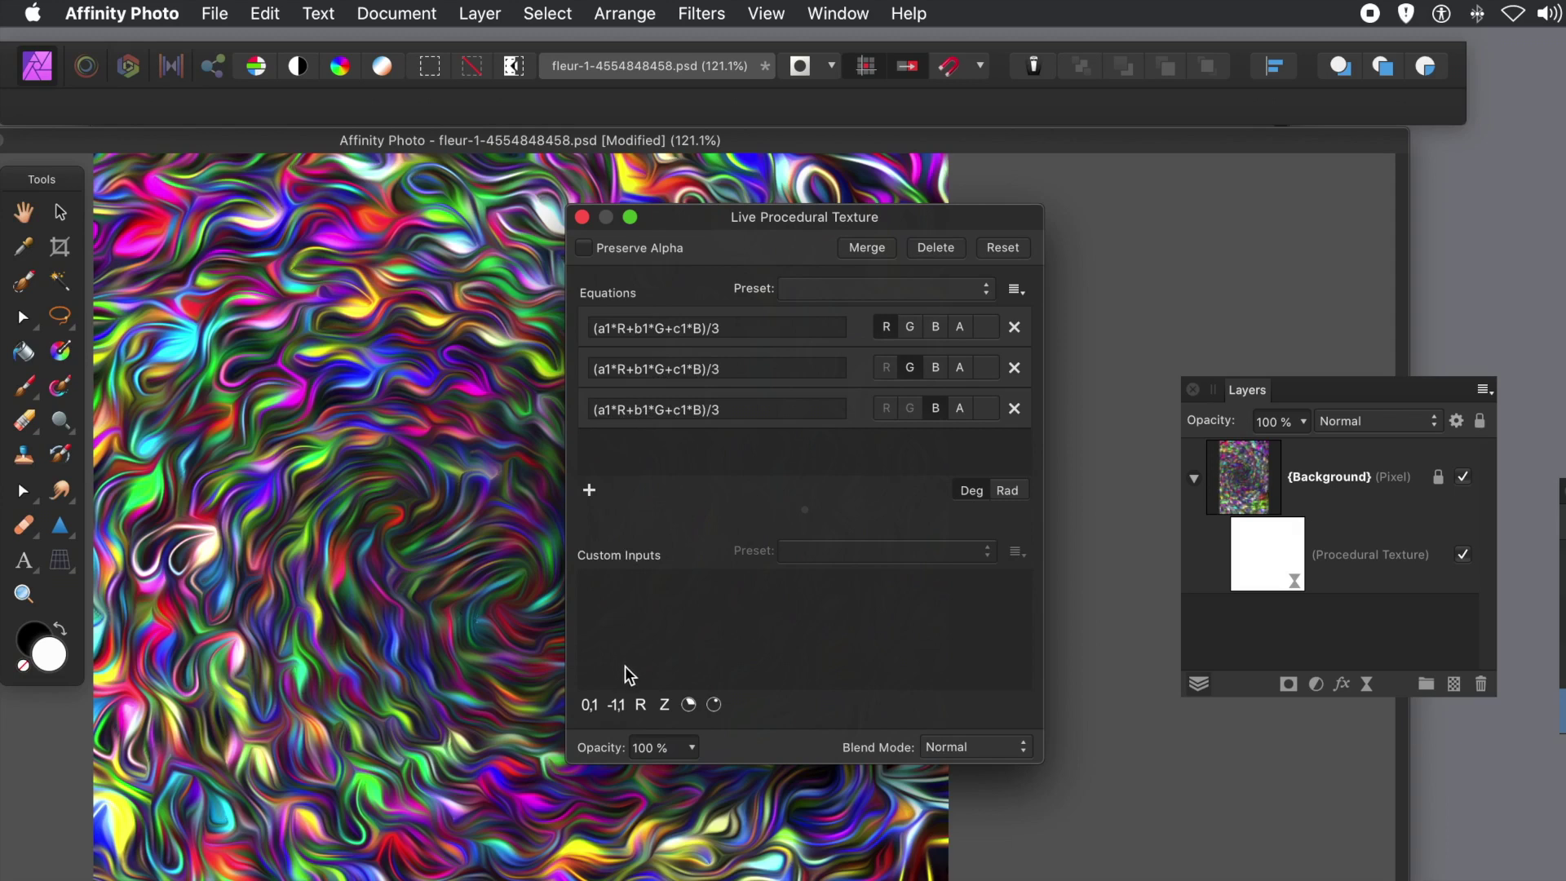
- Add three custom inputs a, b, c and rename the first two to a1 and b1
left_click(643, 705)
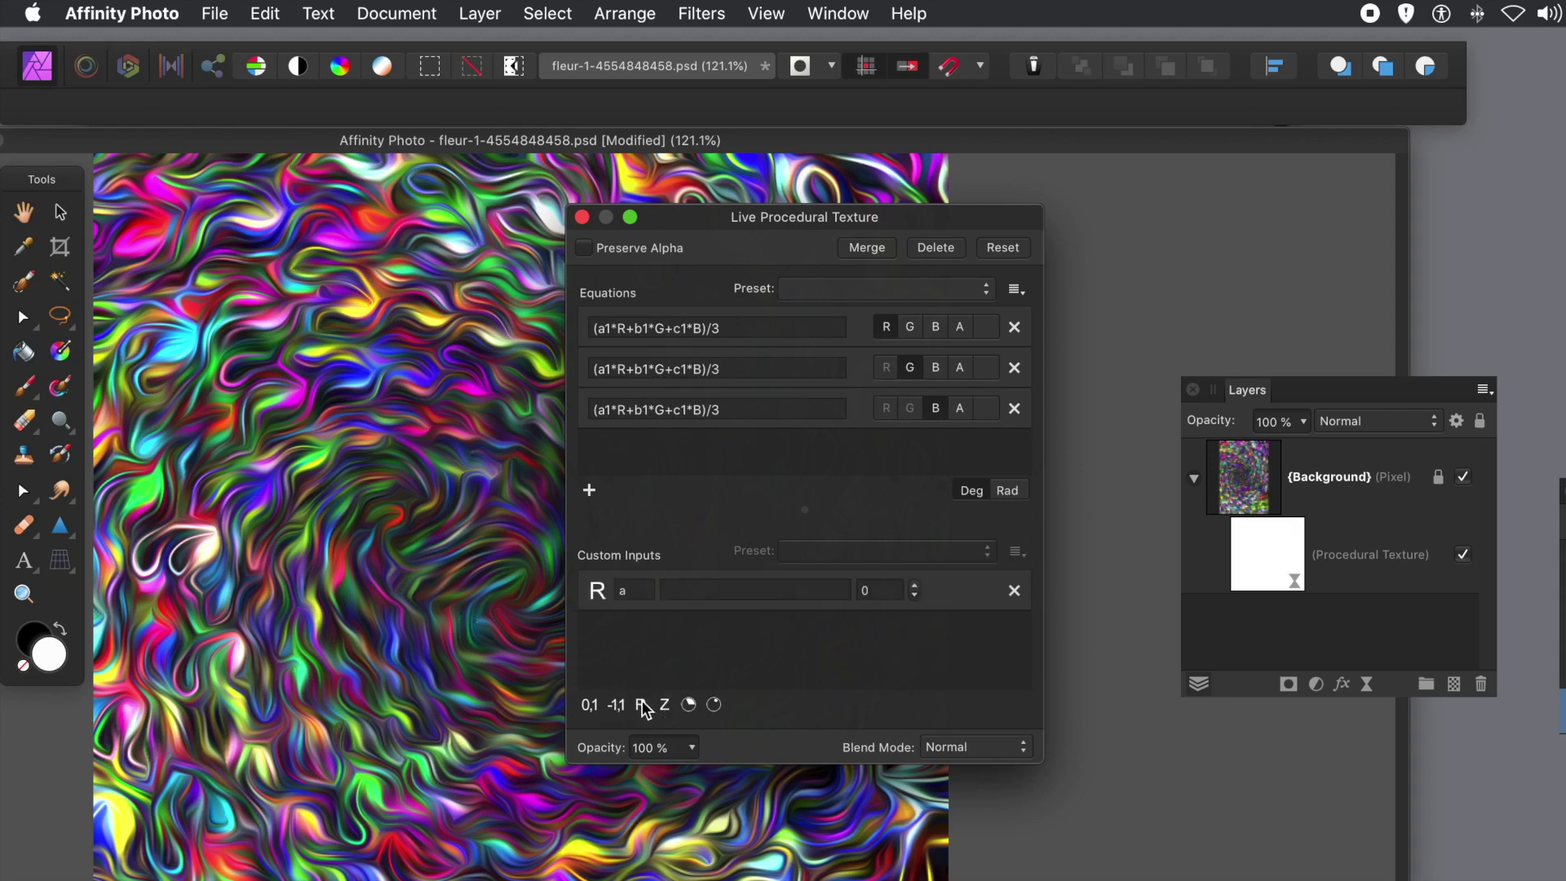
left_click(643, 705)
left_click(644, 705)
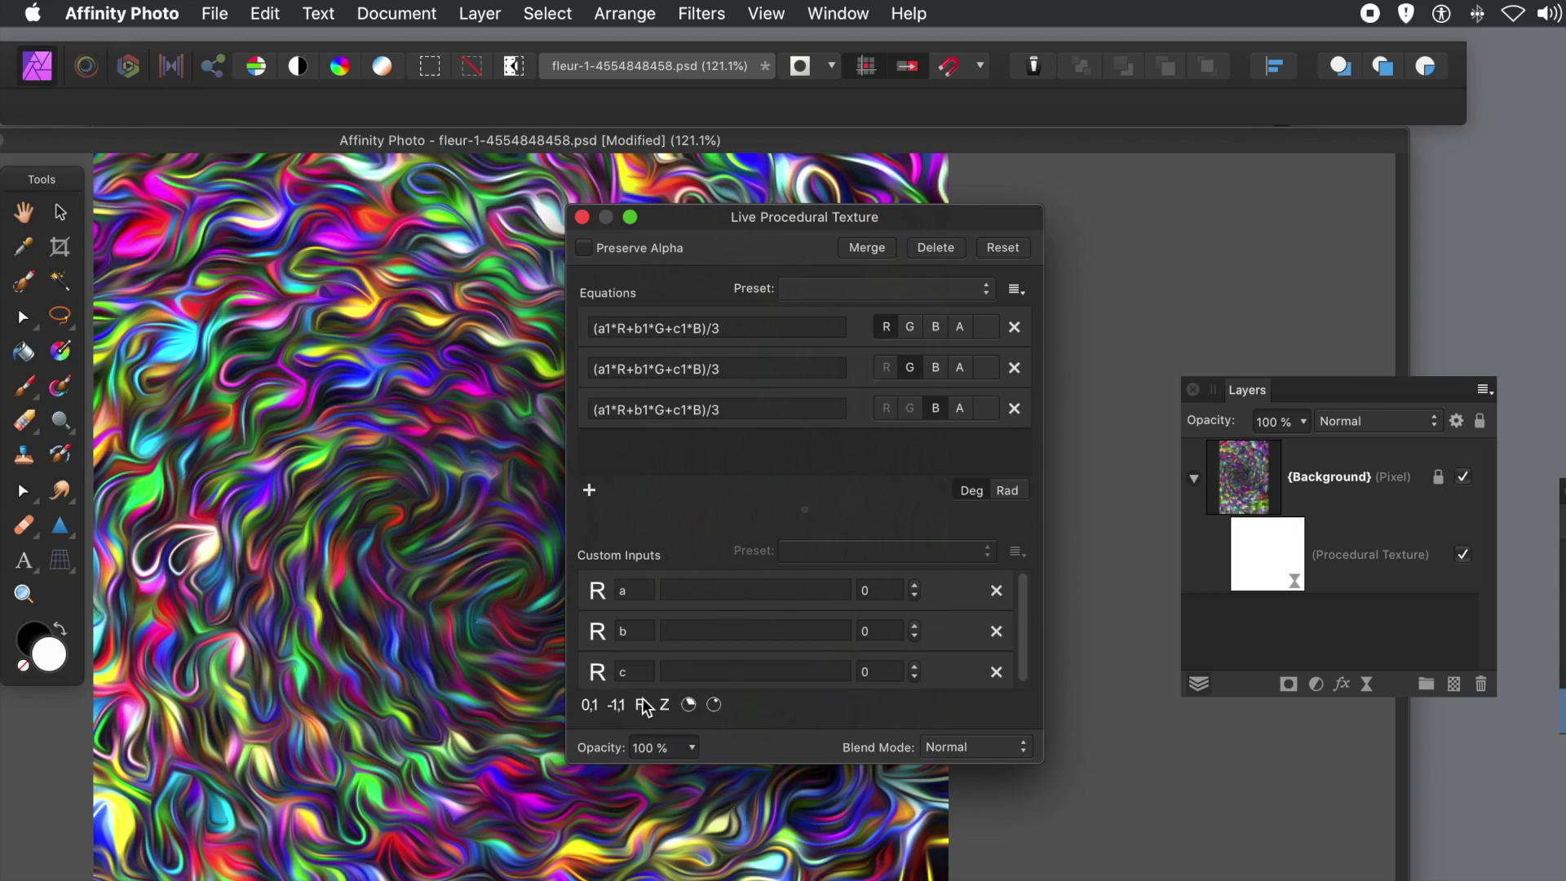
left_click(642, 590)
type("1")
left_click(642, 626)
left_click(638, 632)
type("1")
left_click(632, 672)
key("1")
left_click(642, 670)
type("1")
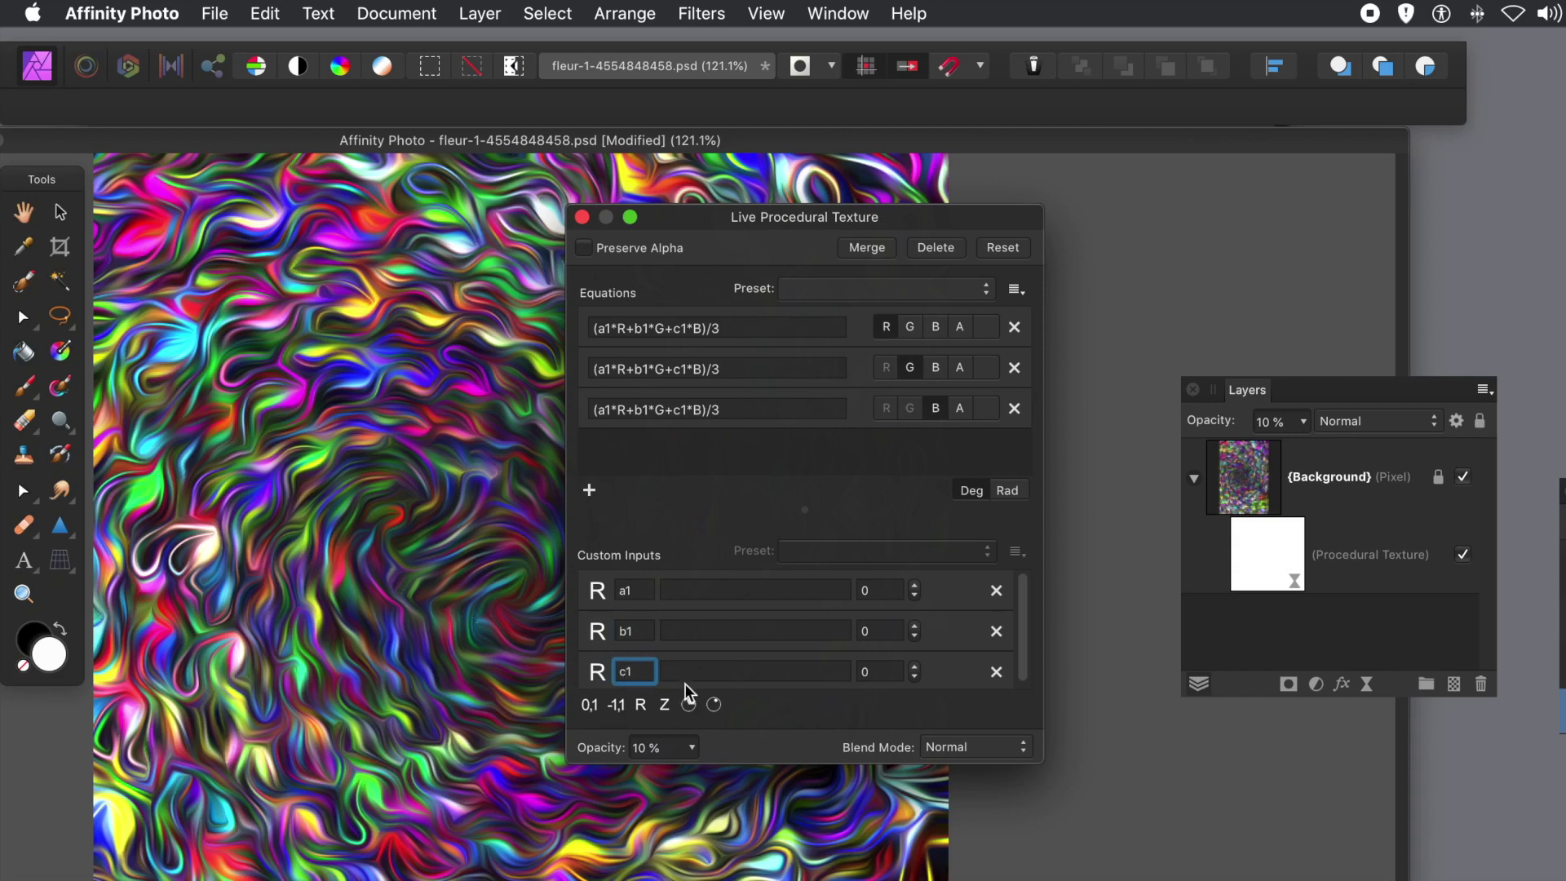
- Restore the layer opacity to 100%
left_click(691, 746)
left_click_drag(727, 773, 872, 773)
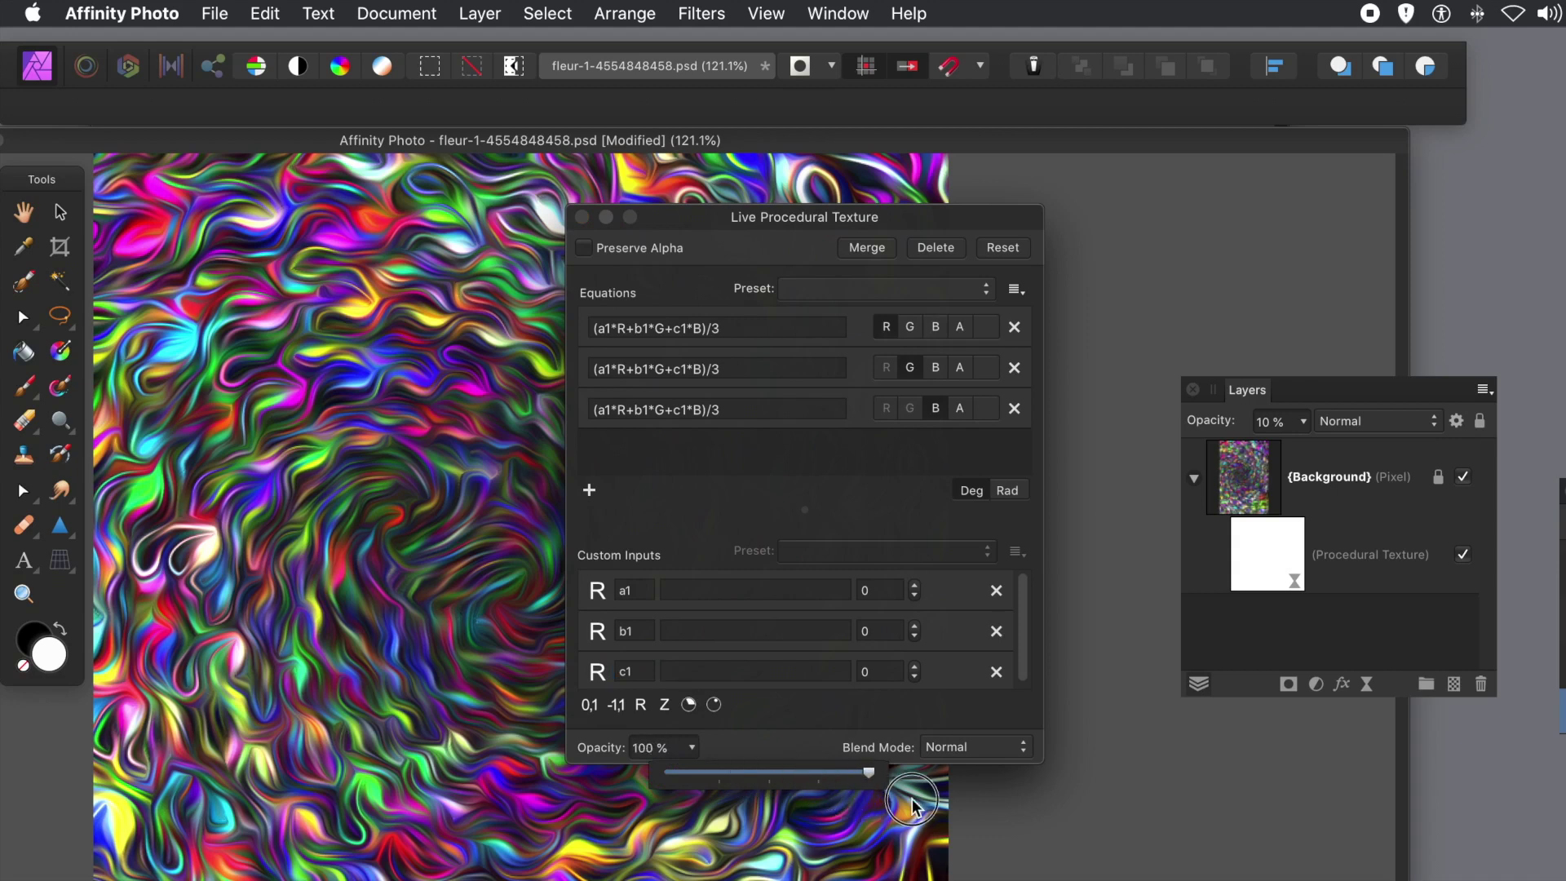
left_click(762, 734)
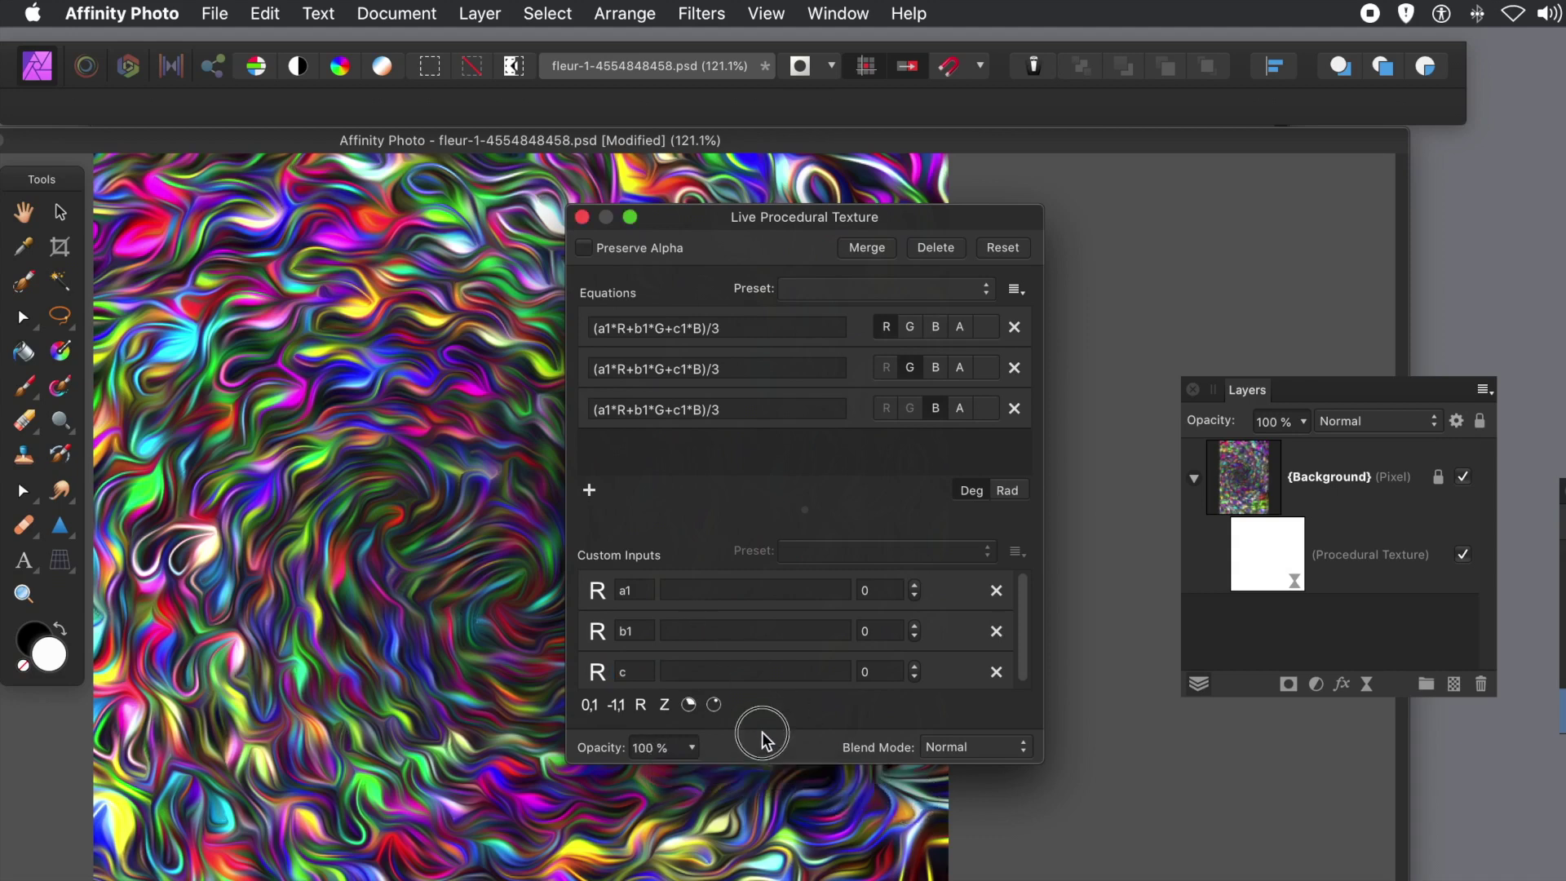
- Rename the third input to c1 and raise a1 to 1
left_click(640, 666)
type("1")
key("Return")
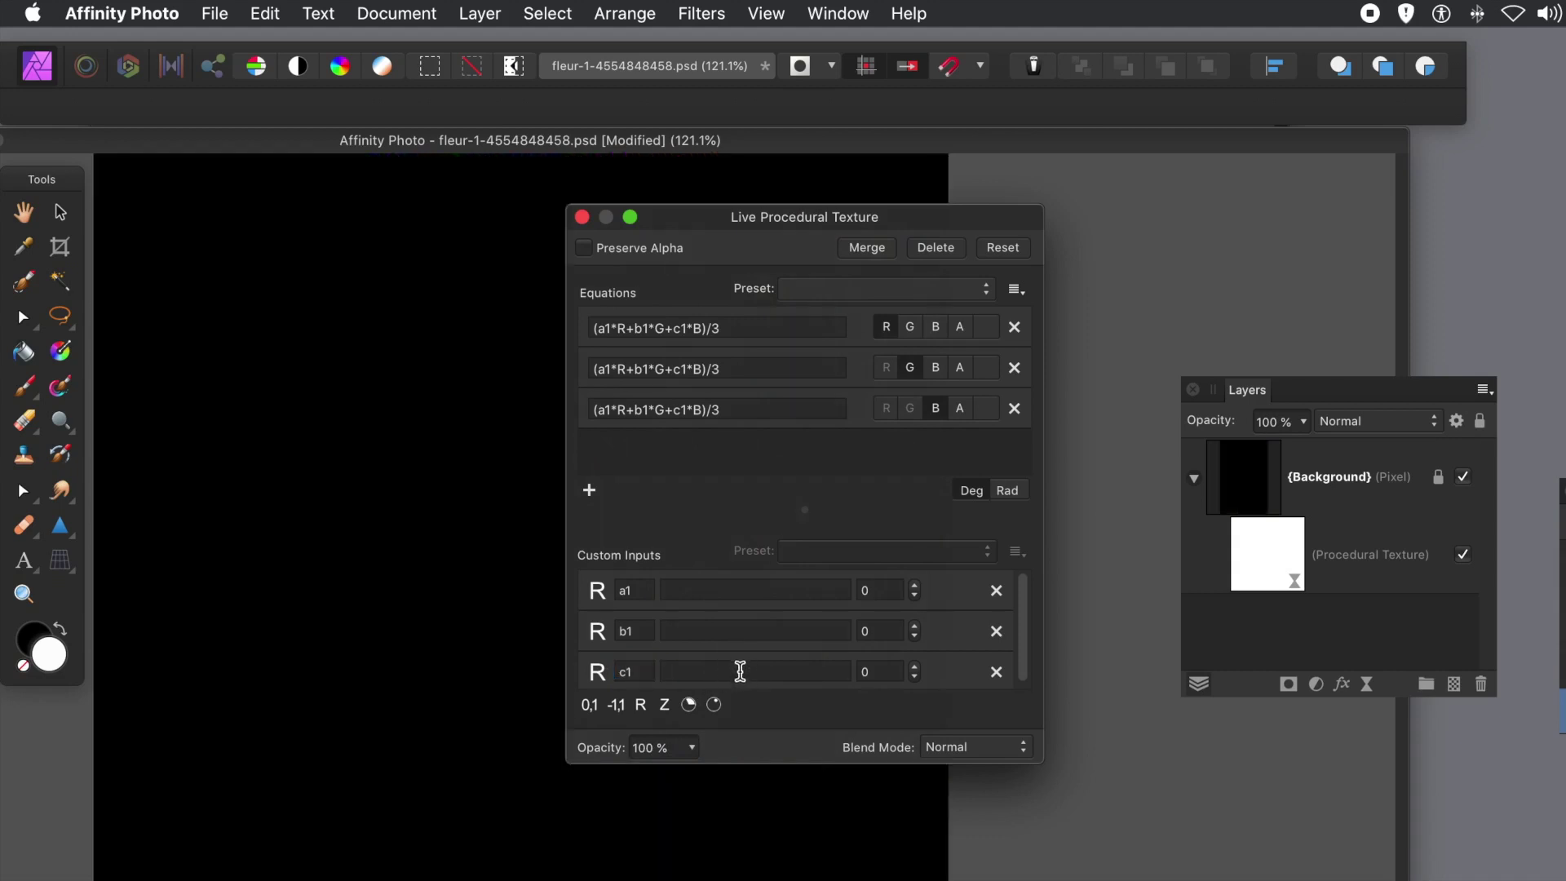
left_click(915, 587)
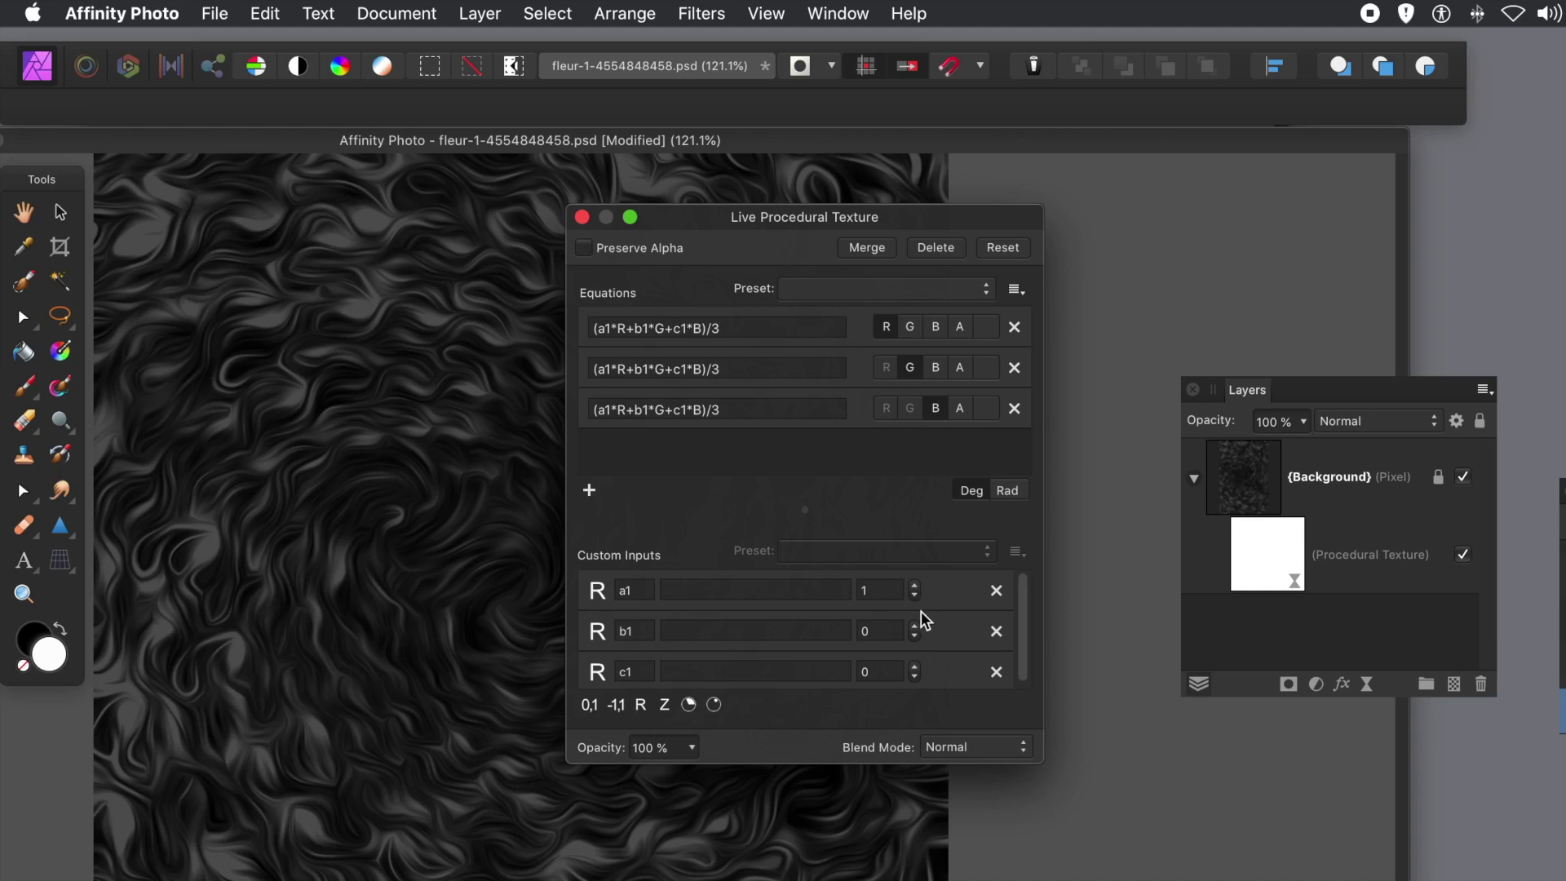
- Step b1 up and down until it settles at 4
left_click(915, 626)
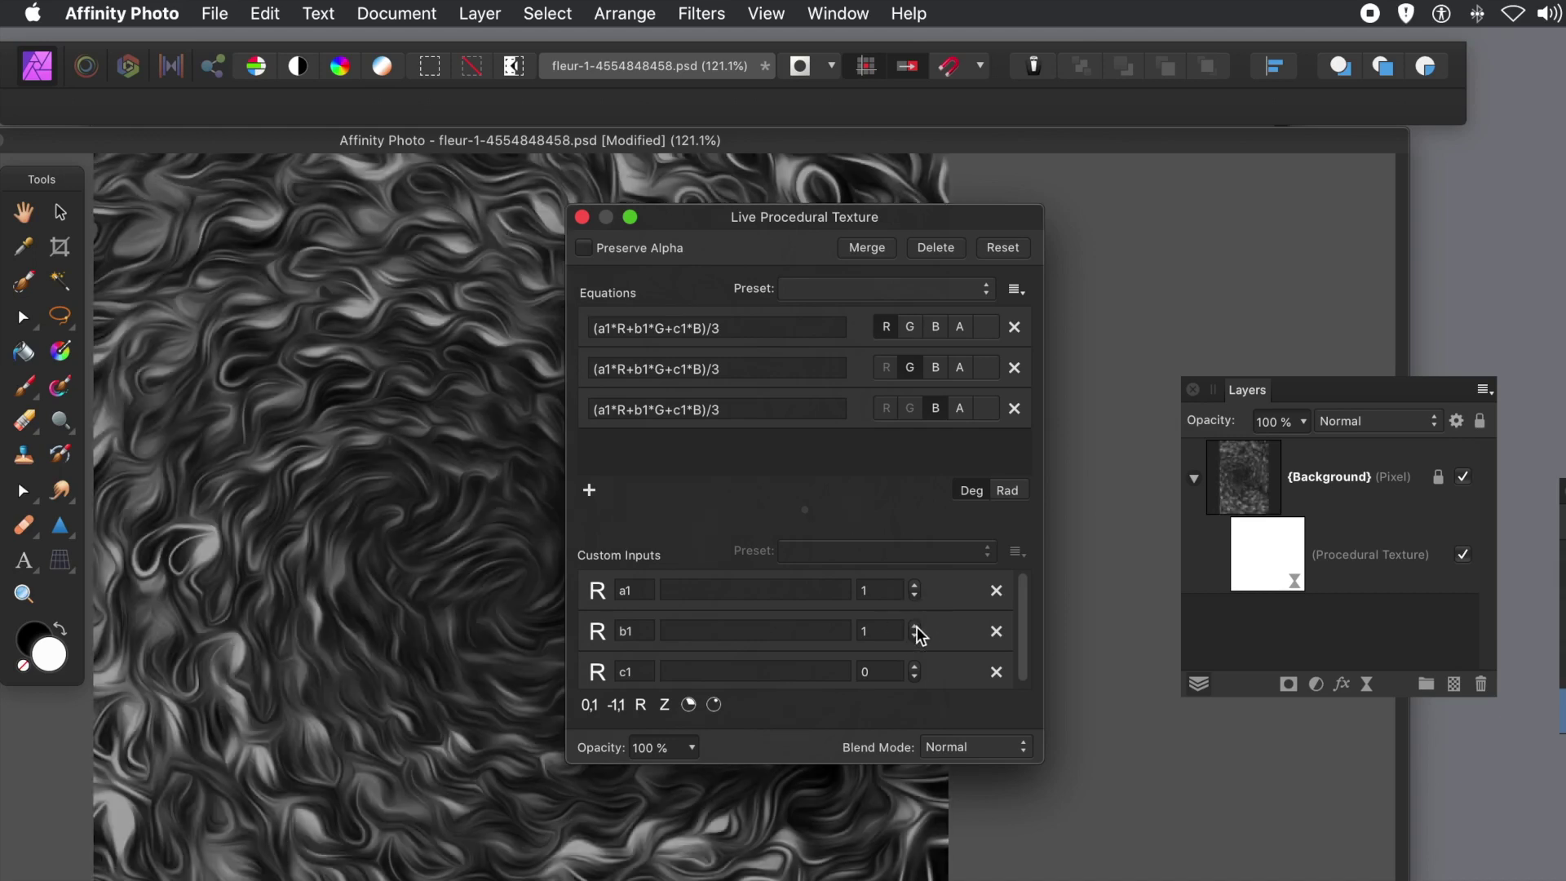
left_click(916, 626)
left_click(917, 626)
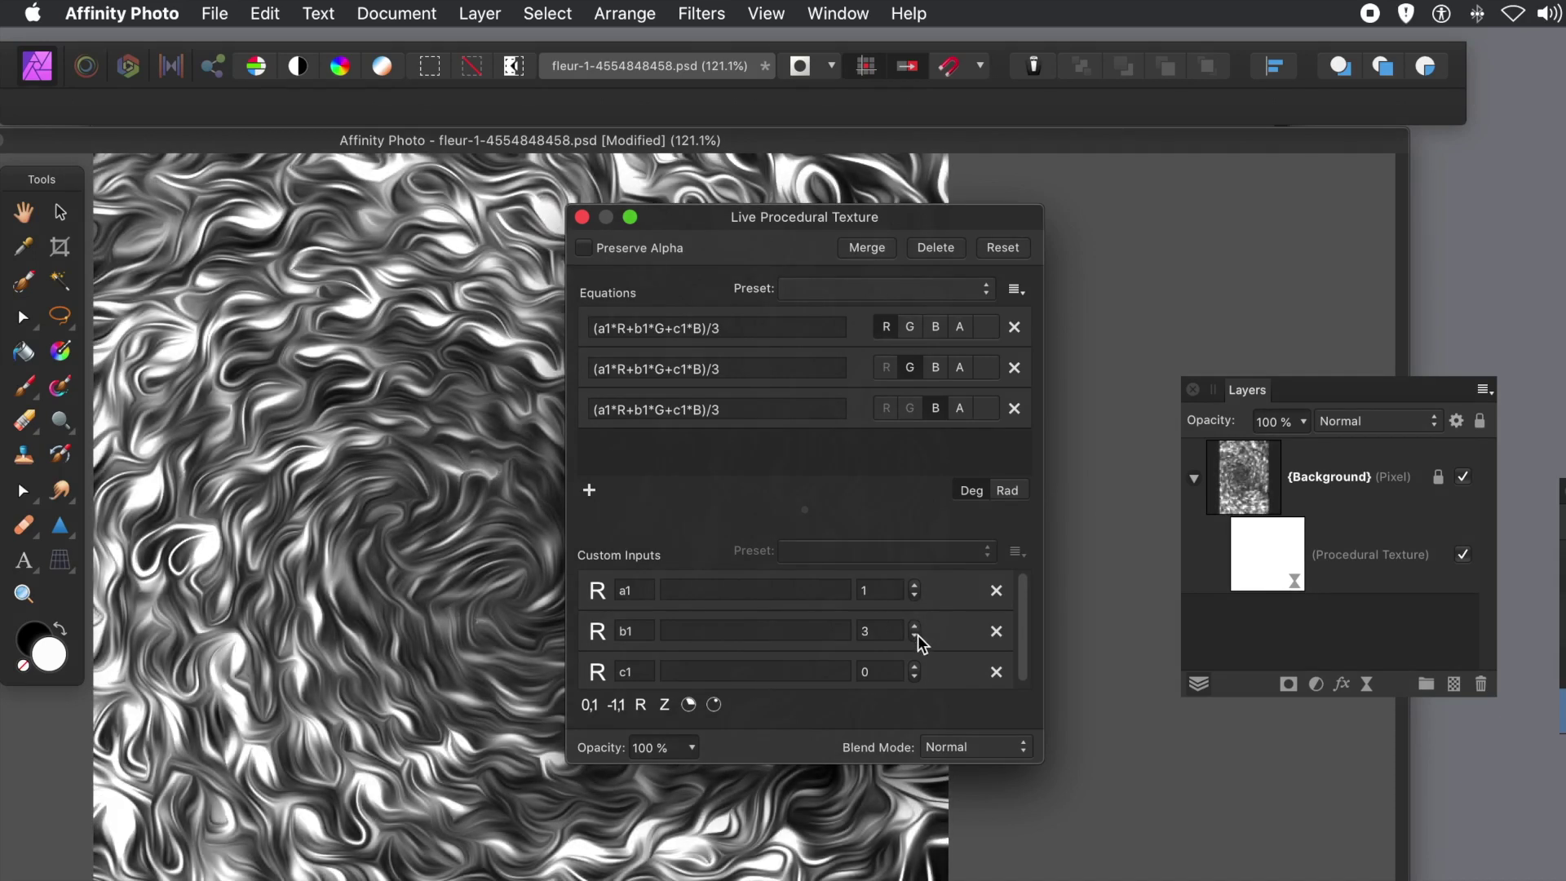
left_click(917, 635)
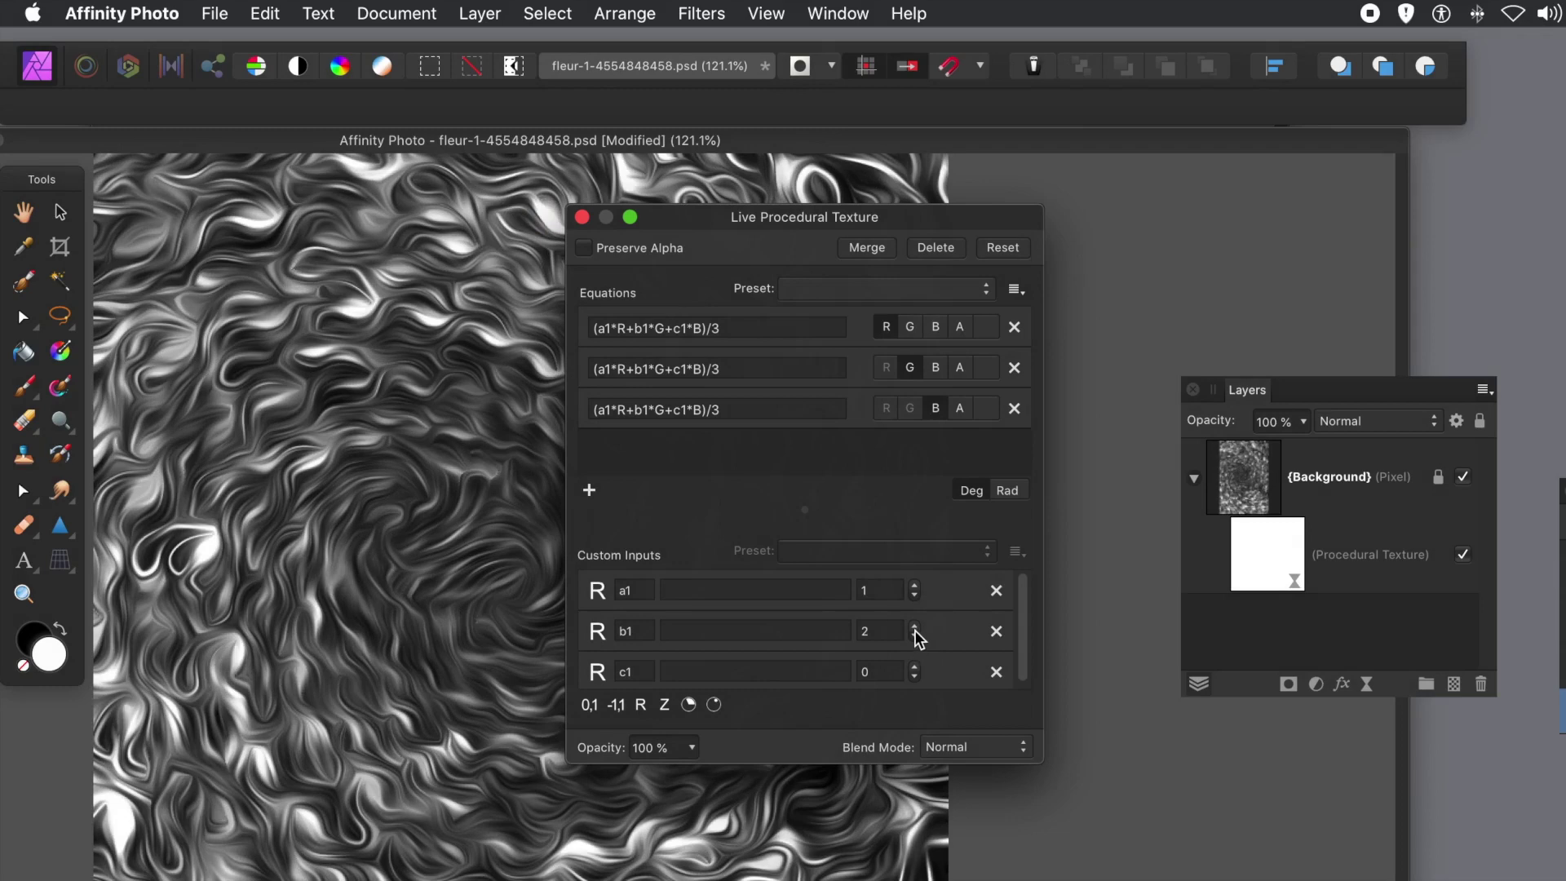
left_click(915, 625)
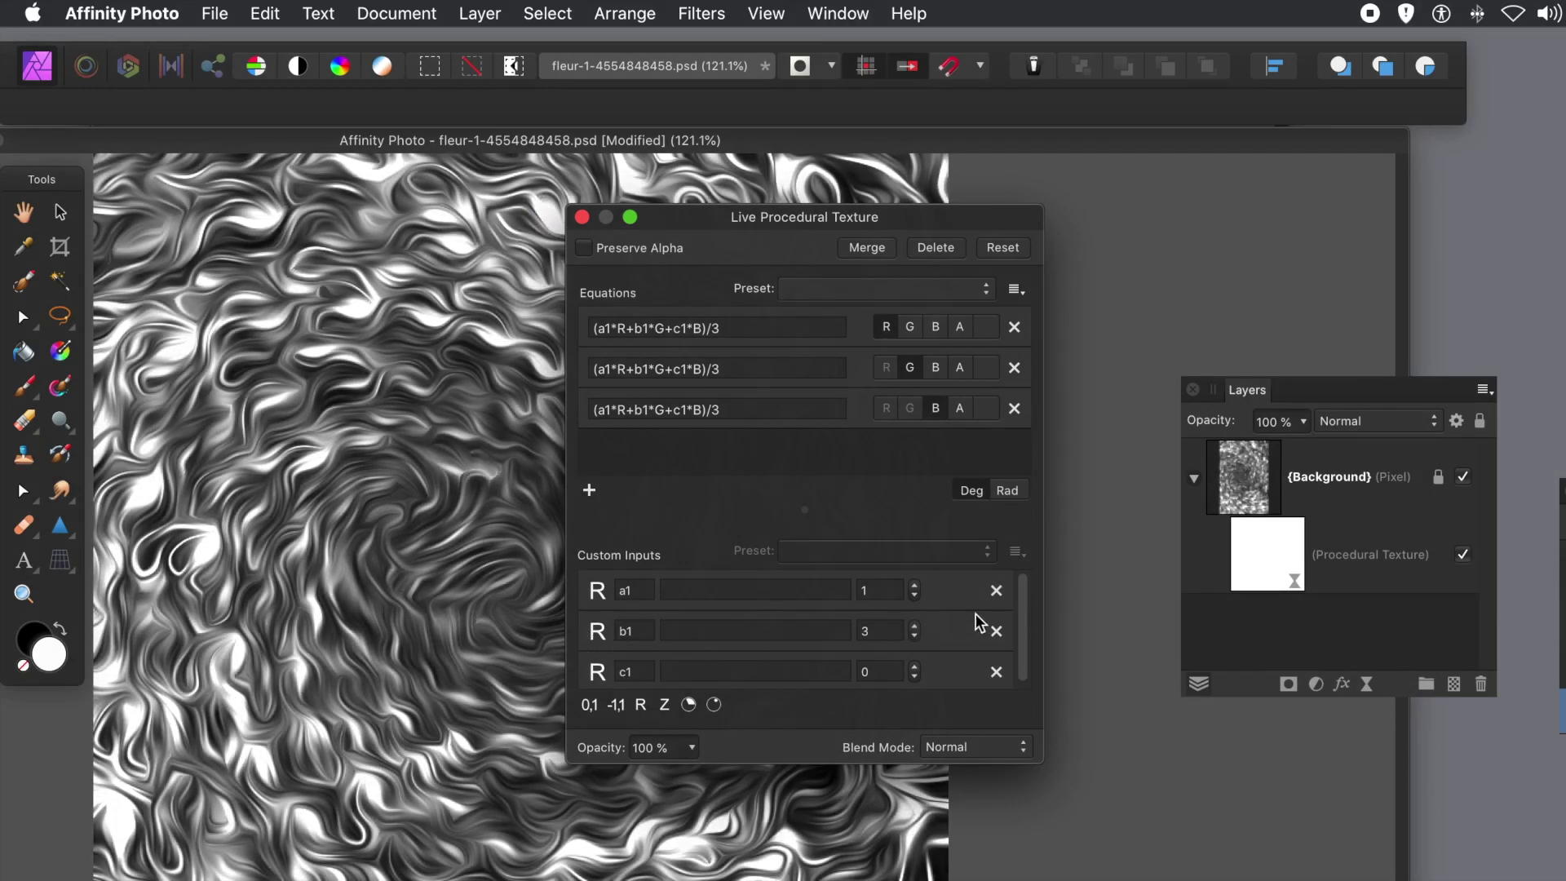
left_click(915, 625)
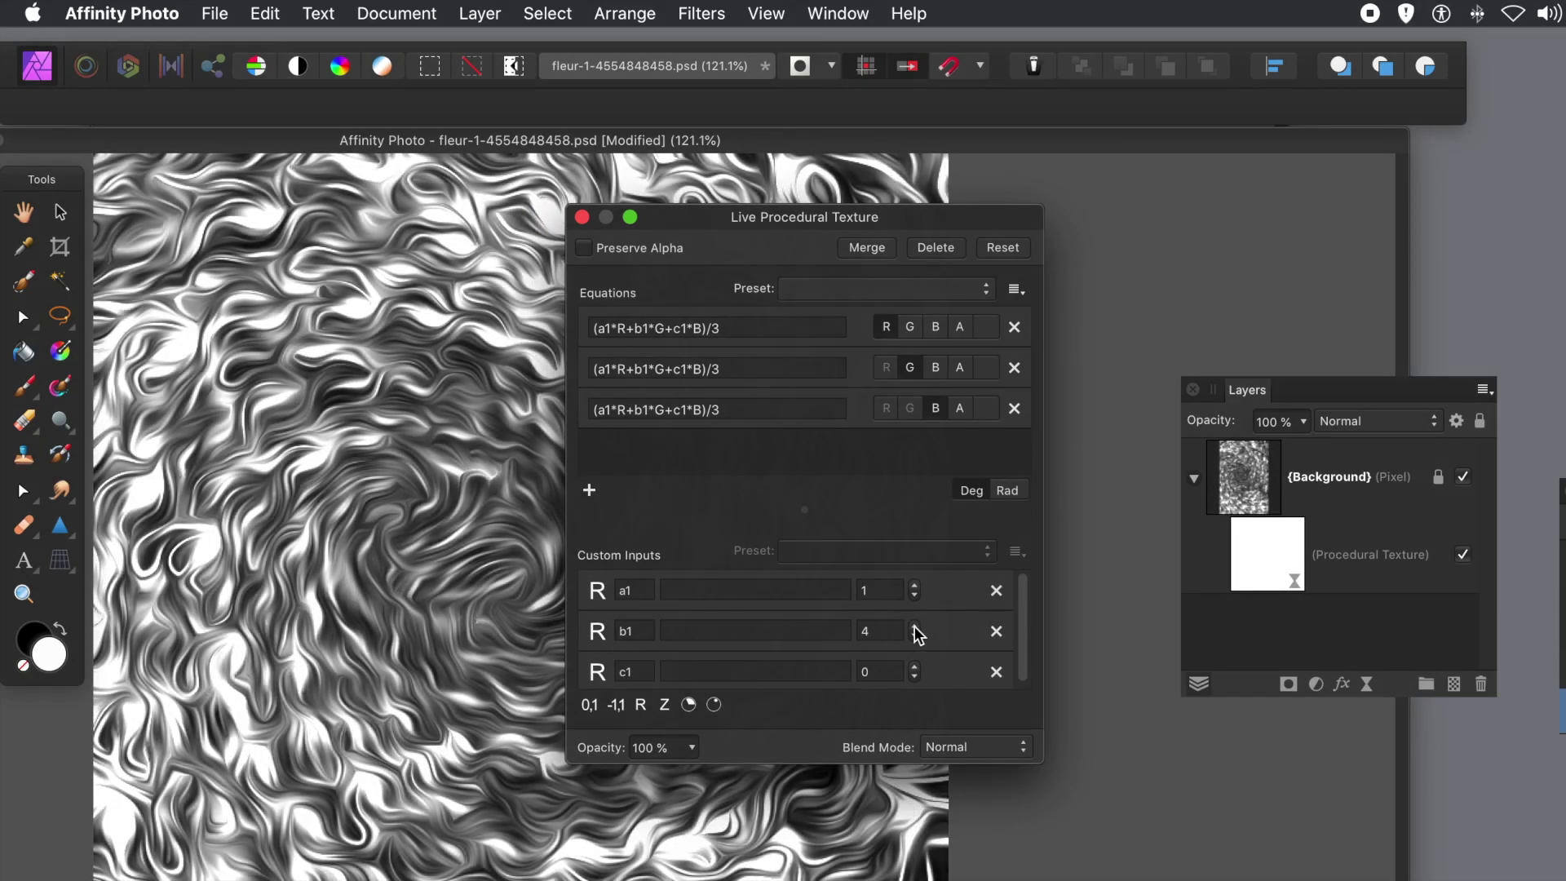
left_click(915, 626)
left_click(915, 625)
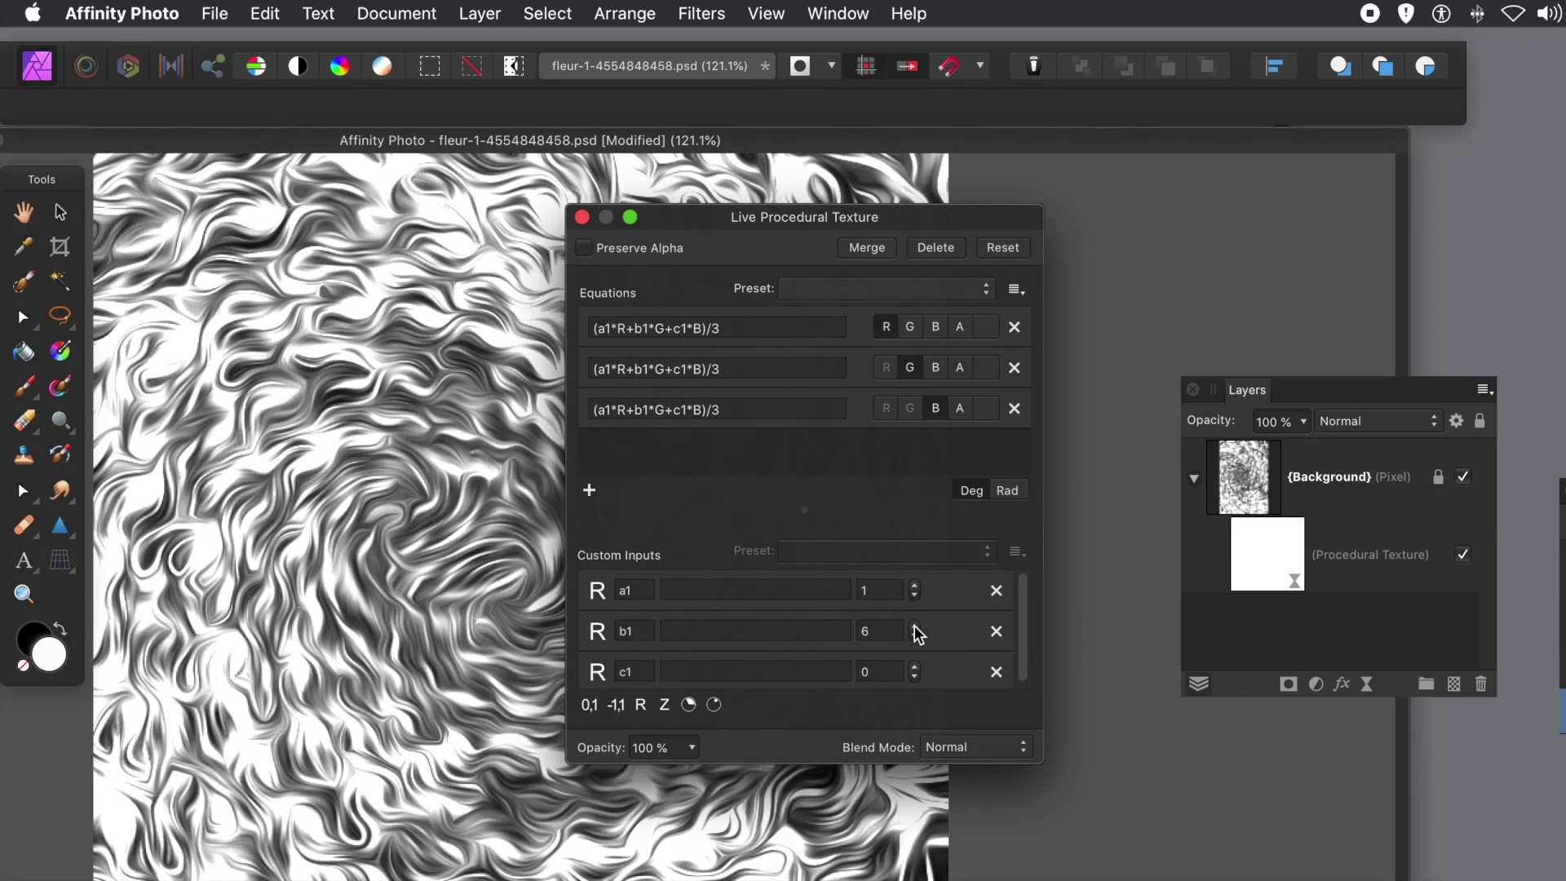
left_click(915, 625)
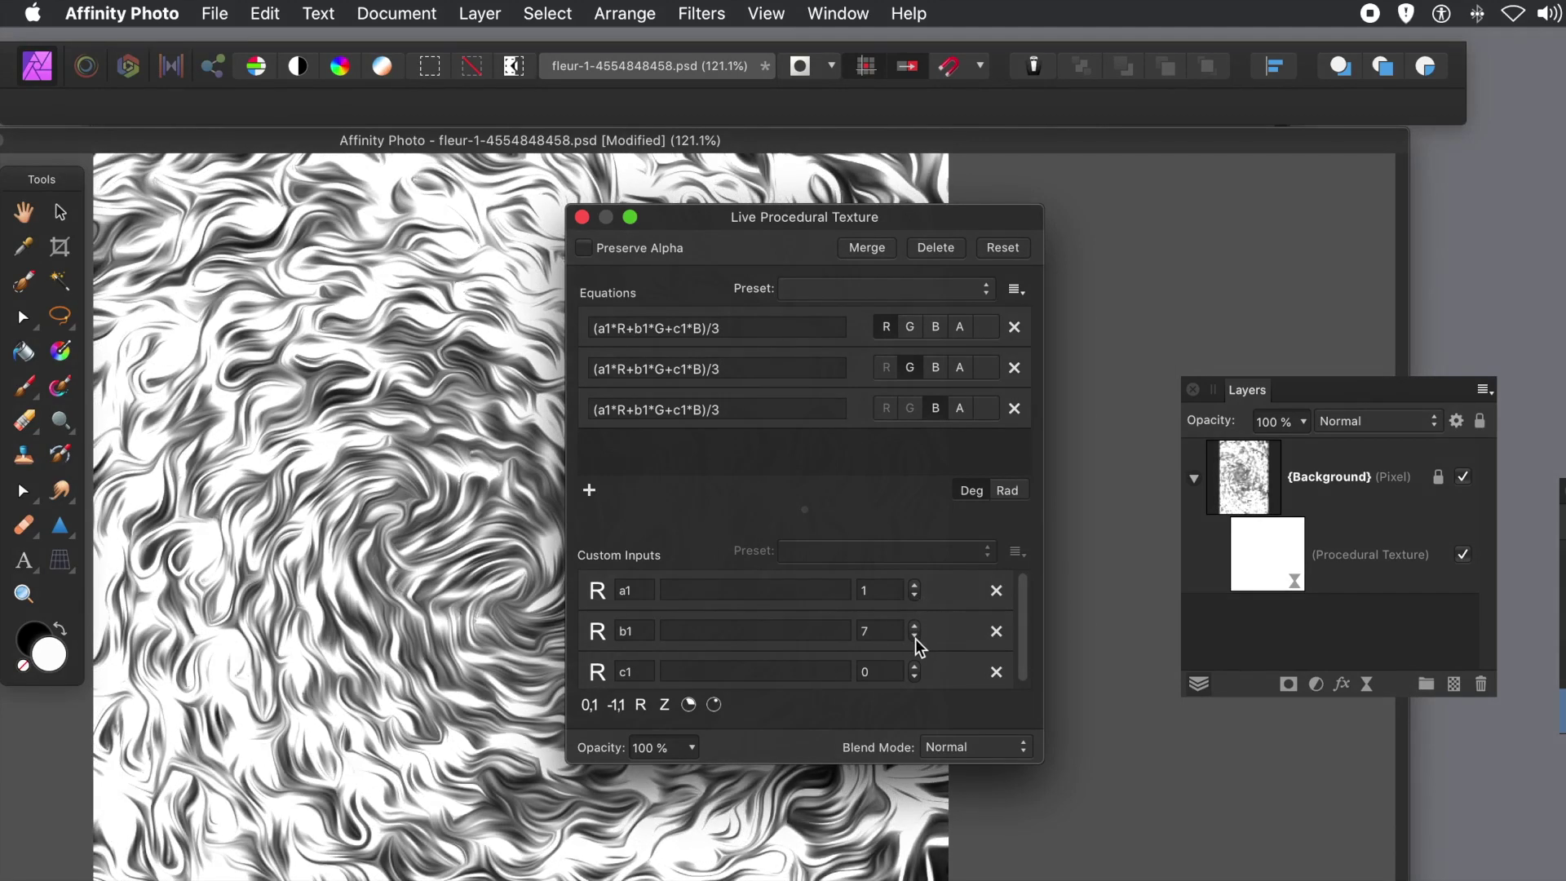
left_click(914, 637)
left_click(914, 636)
left_click(914, 637)
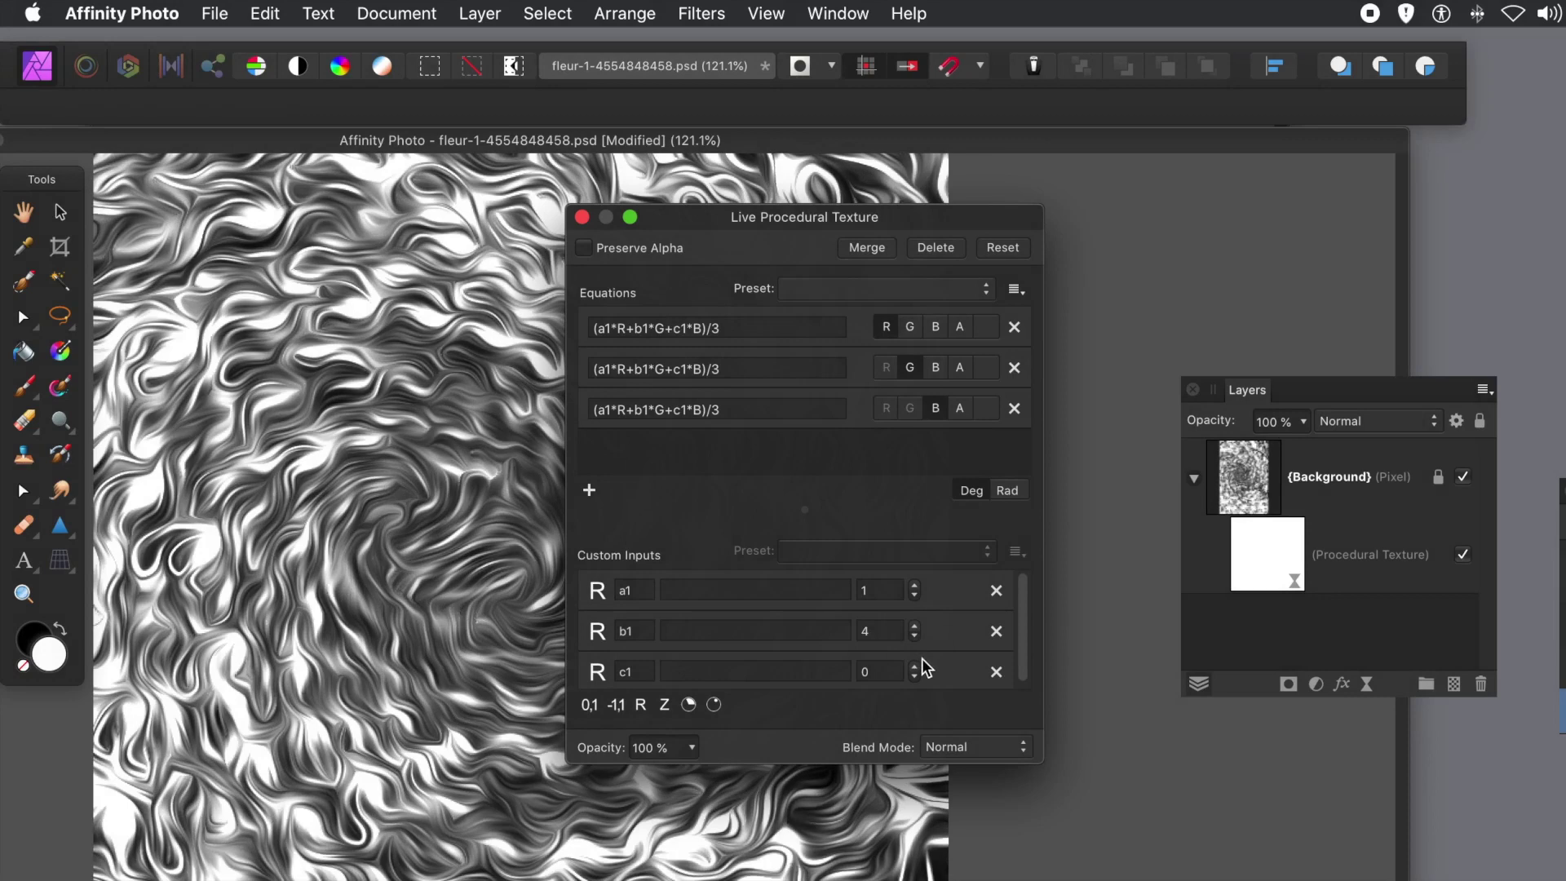
- Set c1 to 2 and raise a1 to 2
left_click(916, 665)
left_click(916, 666)
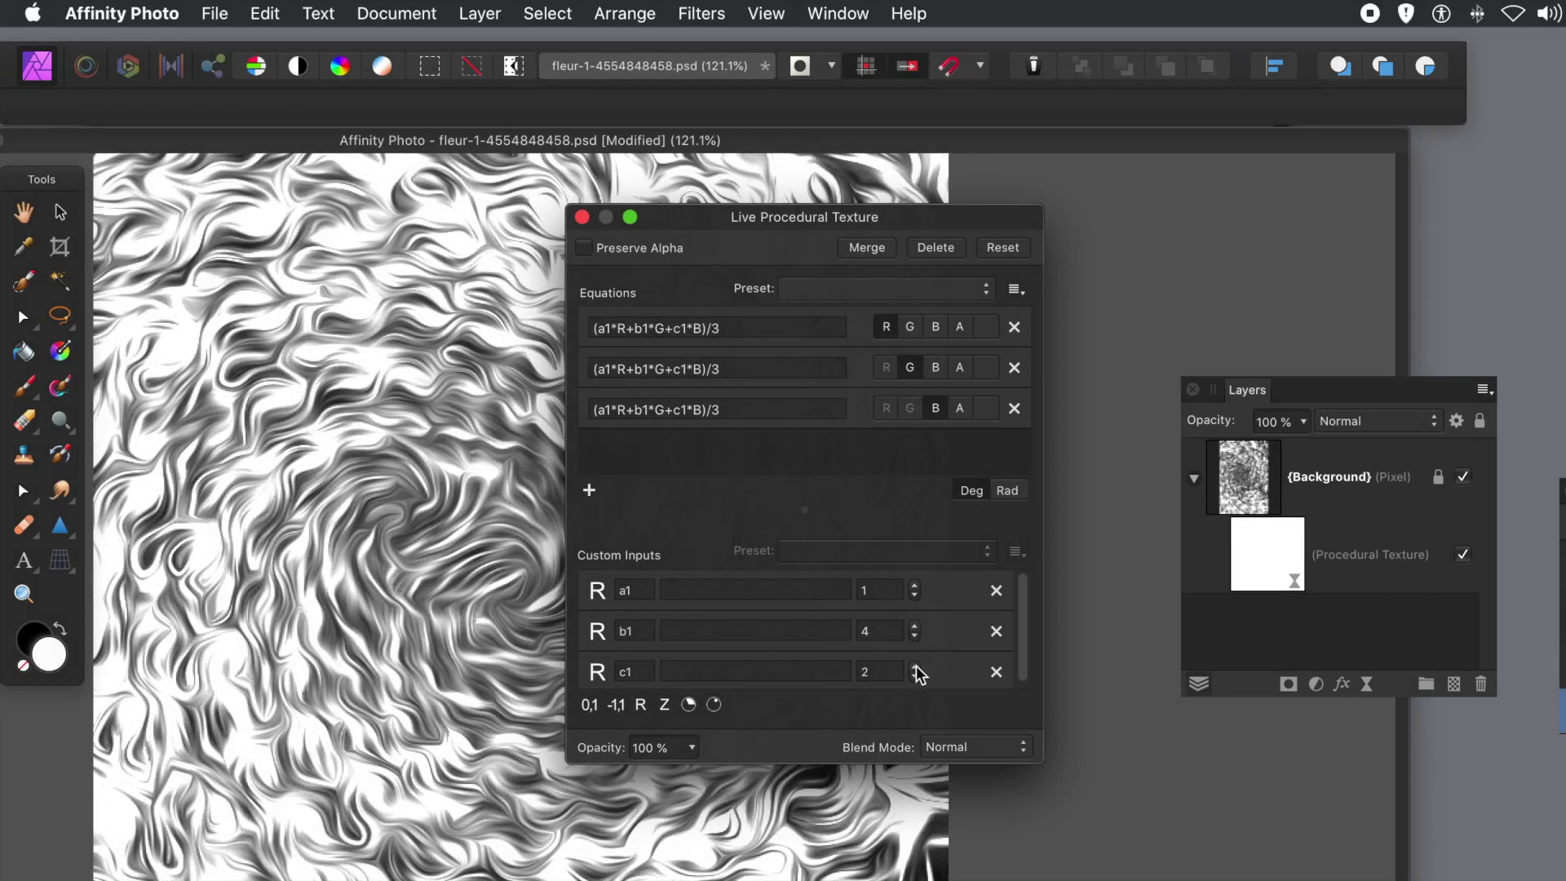
left_click(915, 676)
left_click(915, 675)
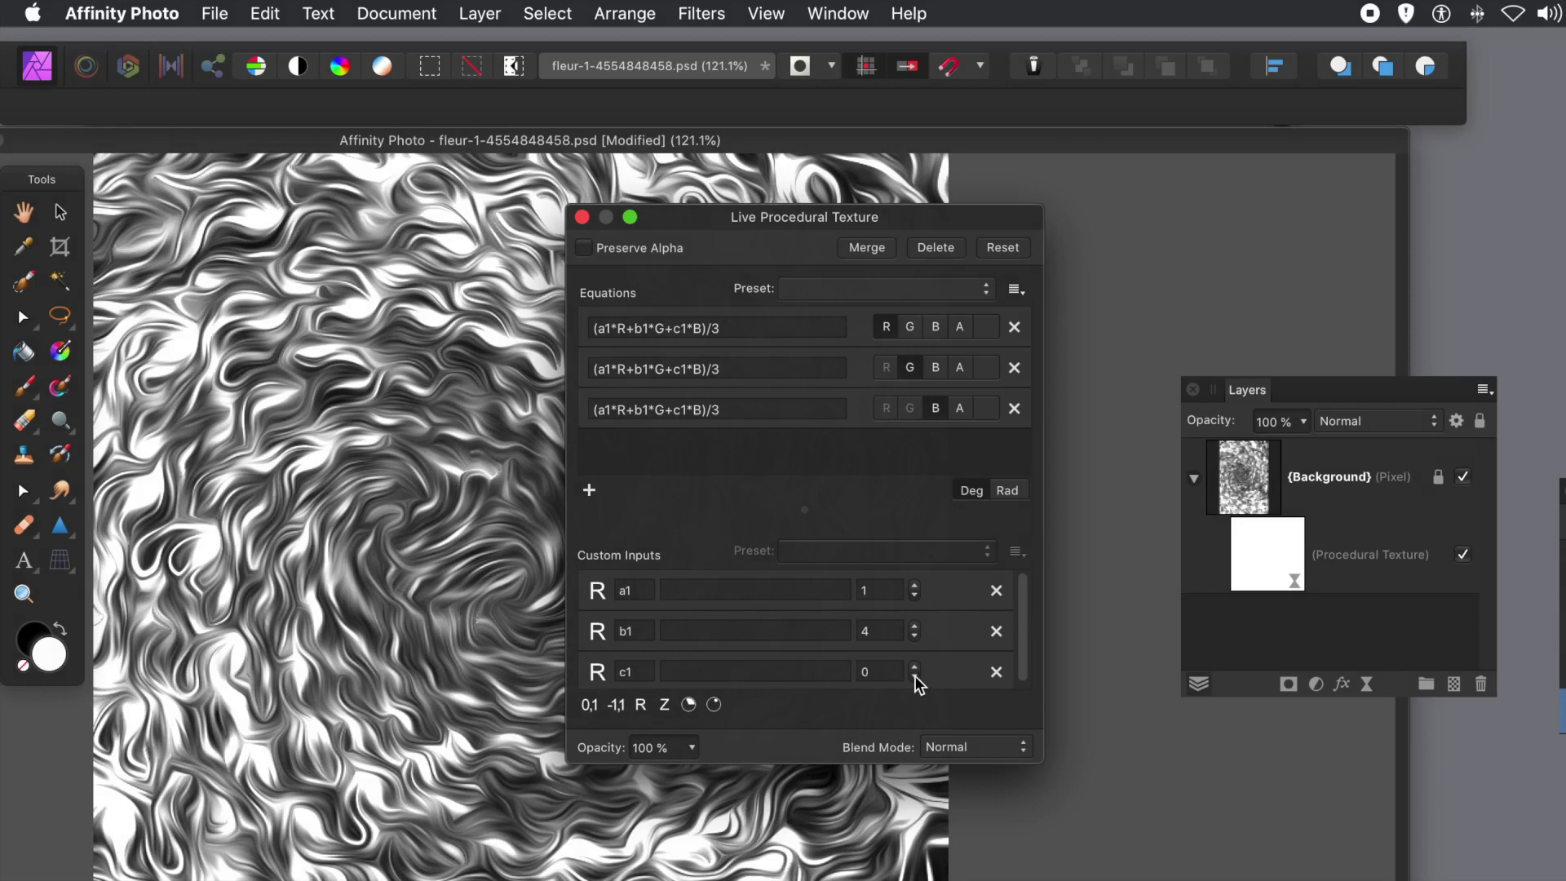
left_click(914, 667)
left_click(914, 667)
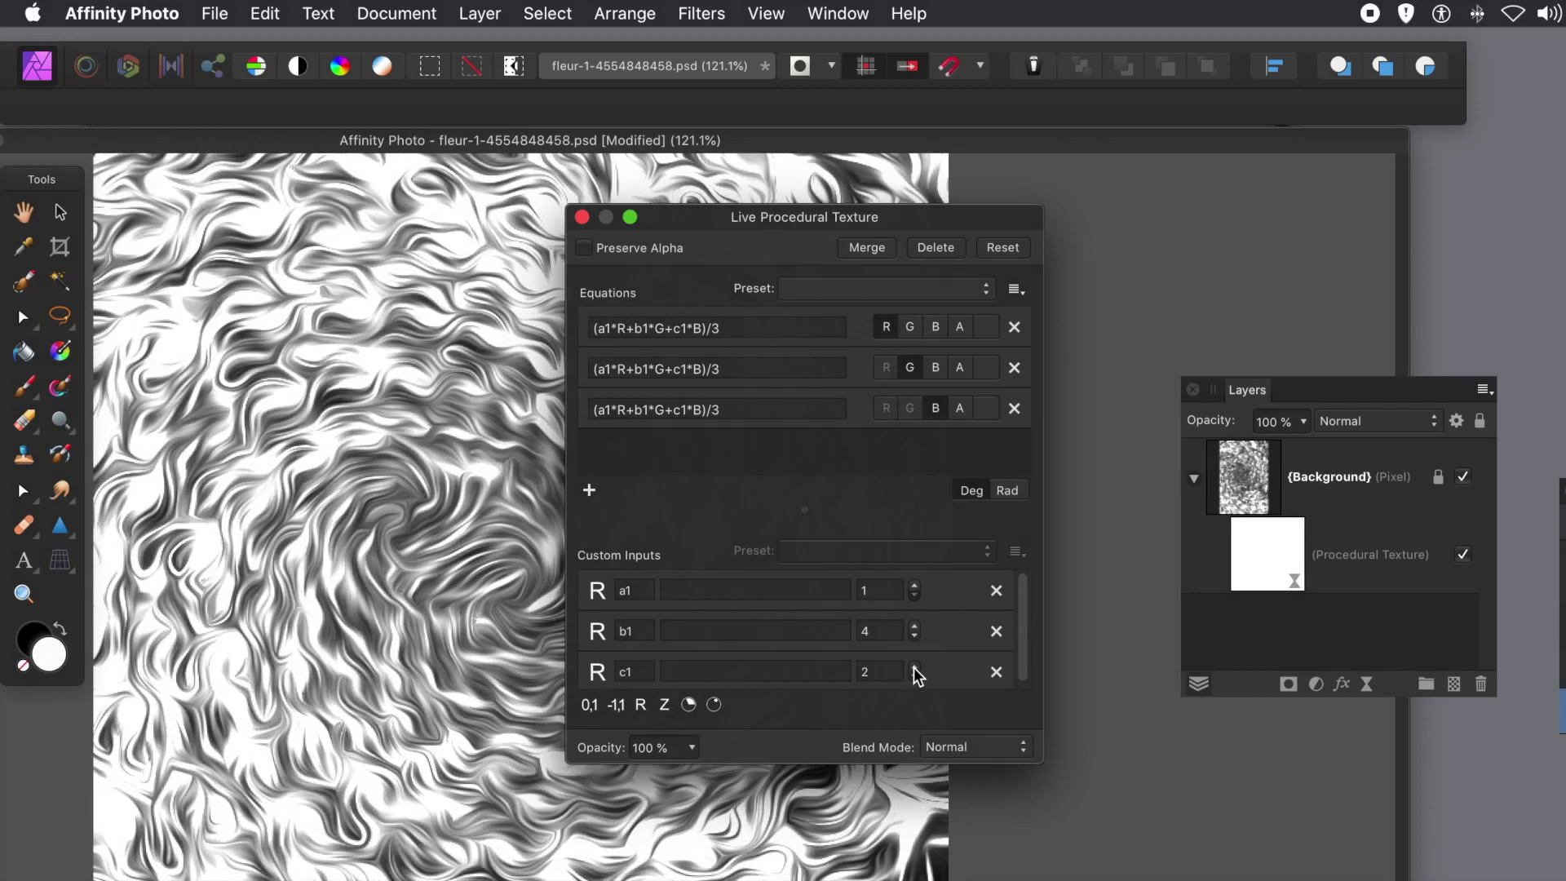
left_click(914, 586)
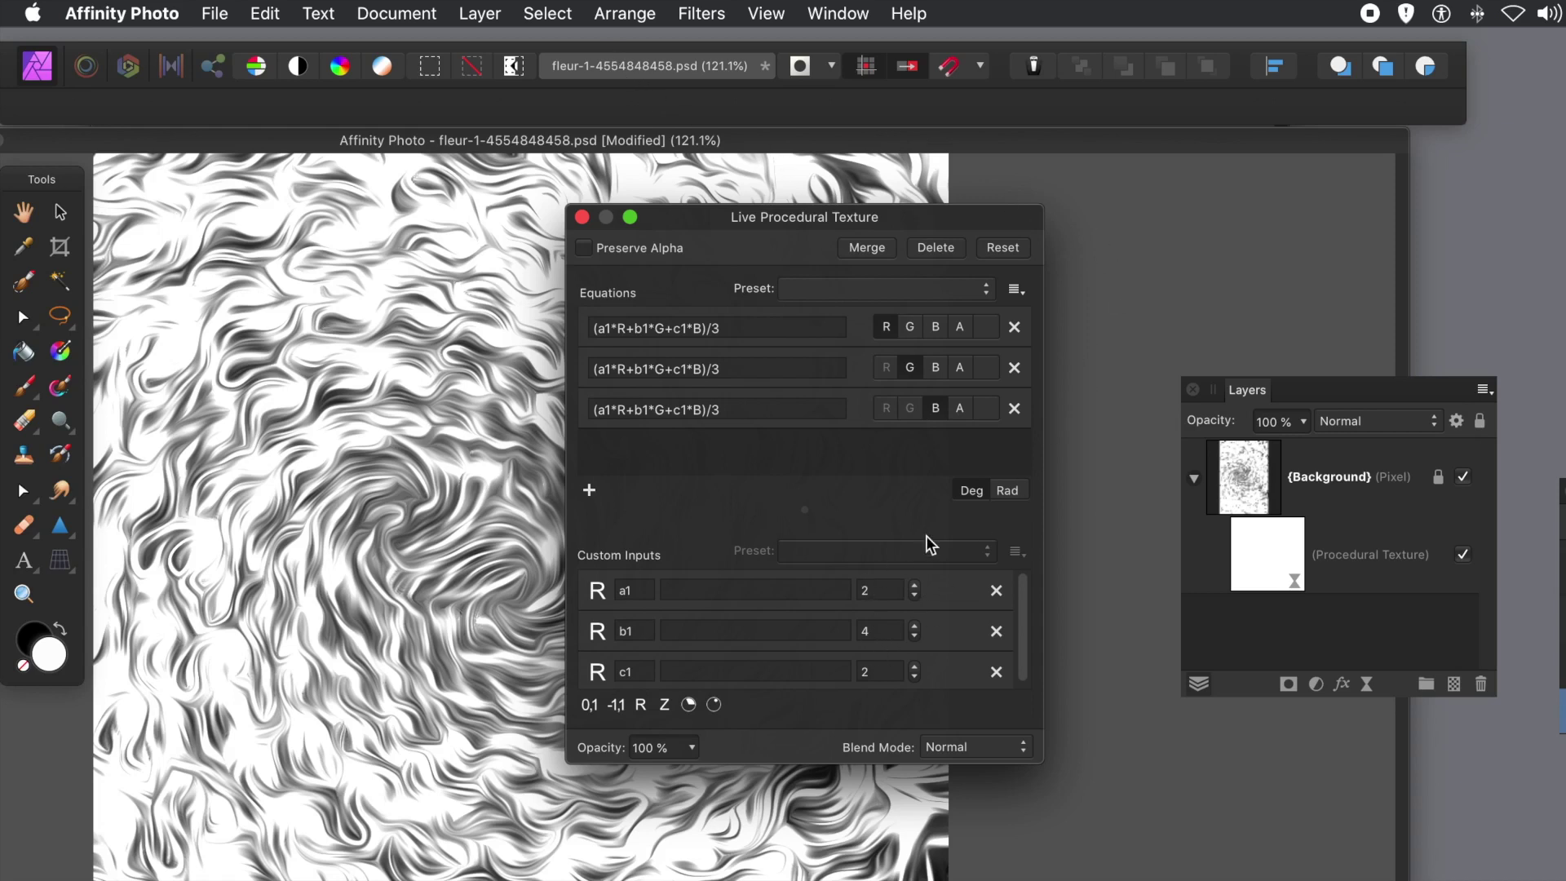
- Check the equation presets without choosing one, then add a new set of real custom inputs
left_click(1015, 289)
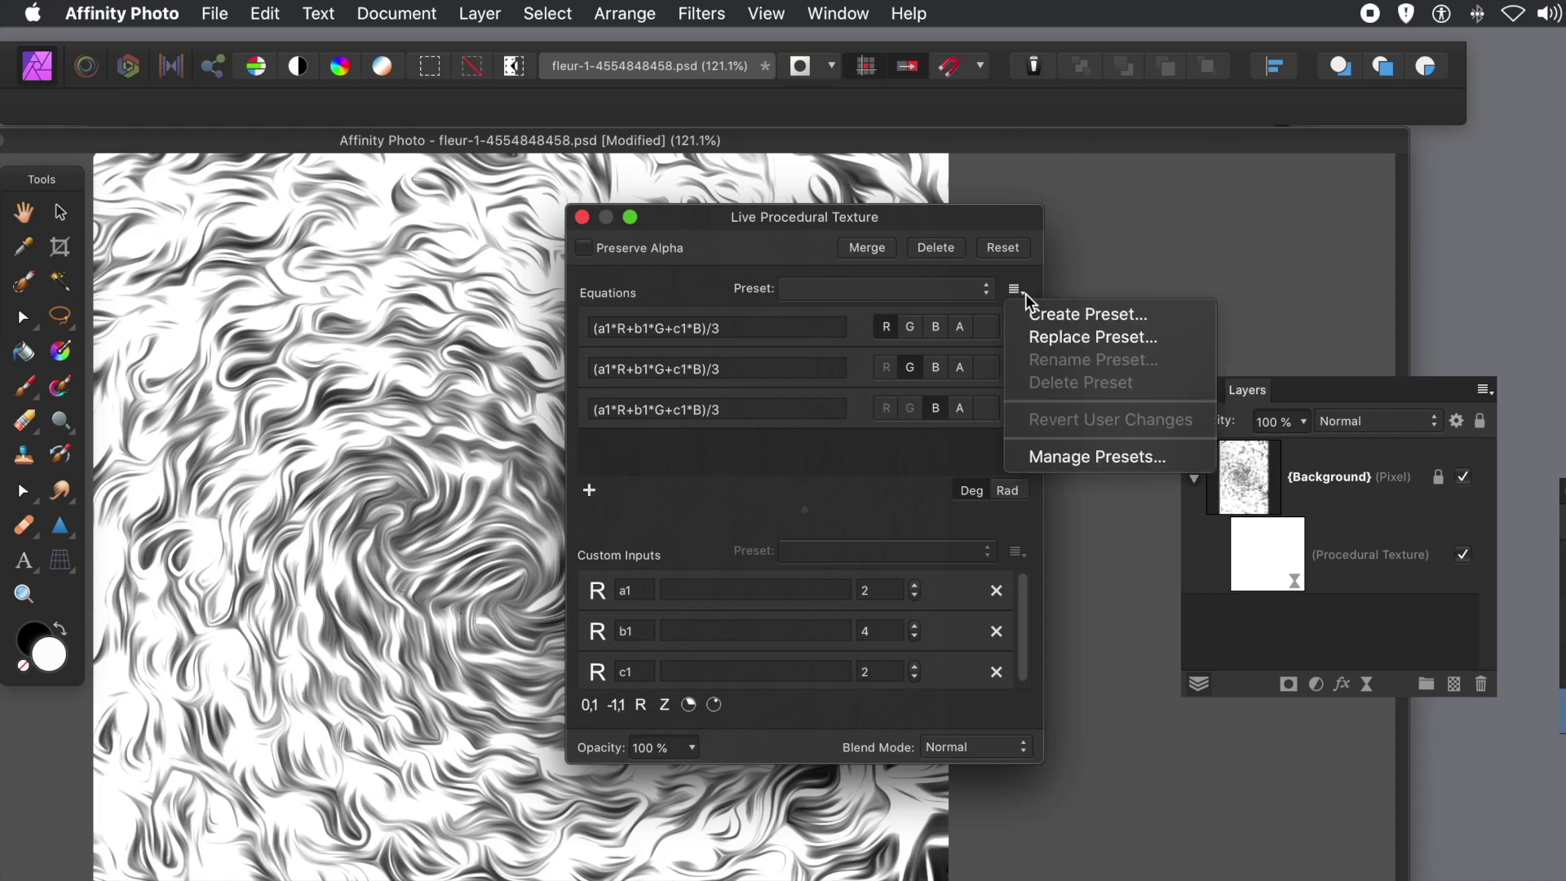
left_click(829, 460)
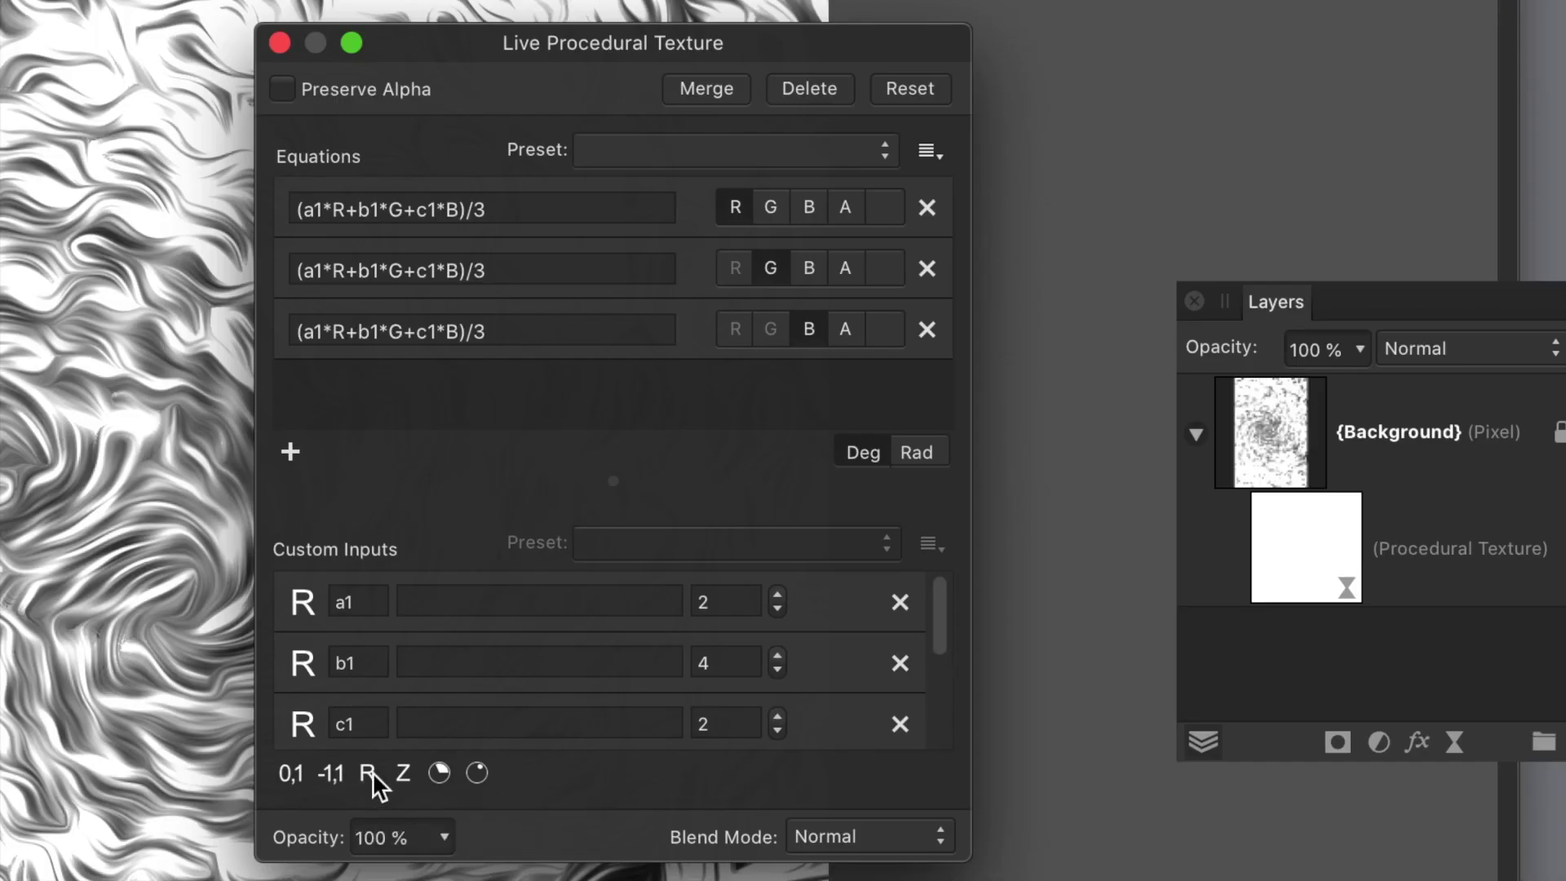
left_click(950, 665)
mouse_move(954, 666)
left_mouse_down()
mouse_move(949, 649)
mouse_move(938, 674)
left_mouse_up()
- Rename the new inputs to a2, b2 and c2 and restore the filter opacity to 100%
left_click(367, 664)
type("2")
left_click(381, 725)
type("2")
left_click(378, 670)
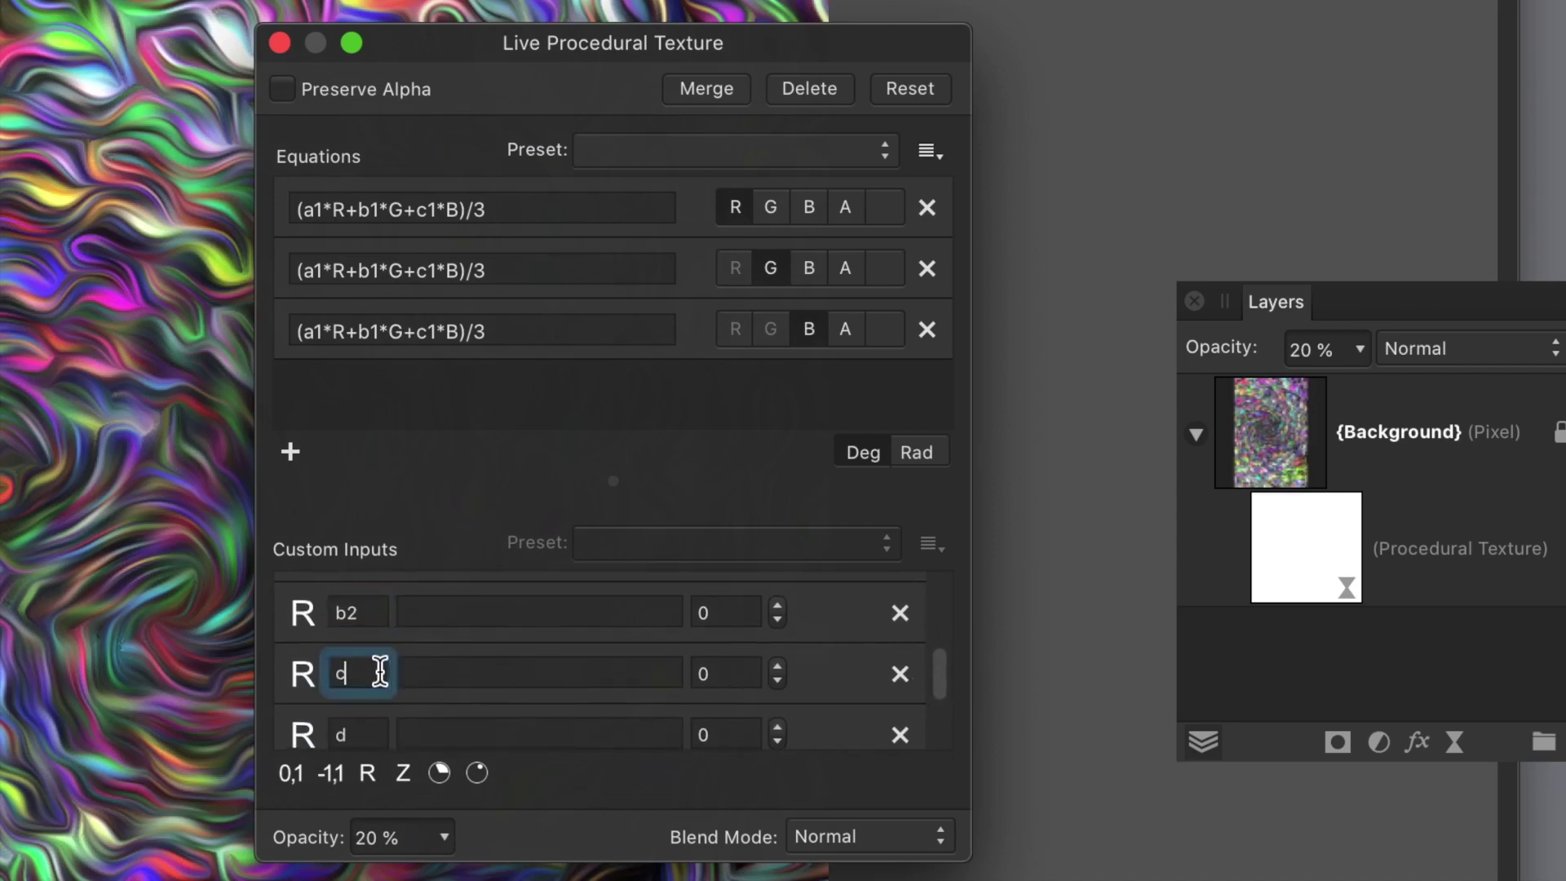
type("2")
left_click(444, 838)
left_click_drag(436, 873, 680, 872)
- Rename the next three inputs to a3, b3 and c3
double_click(374, 738)
type("a3")
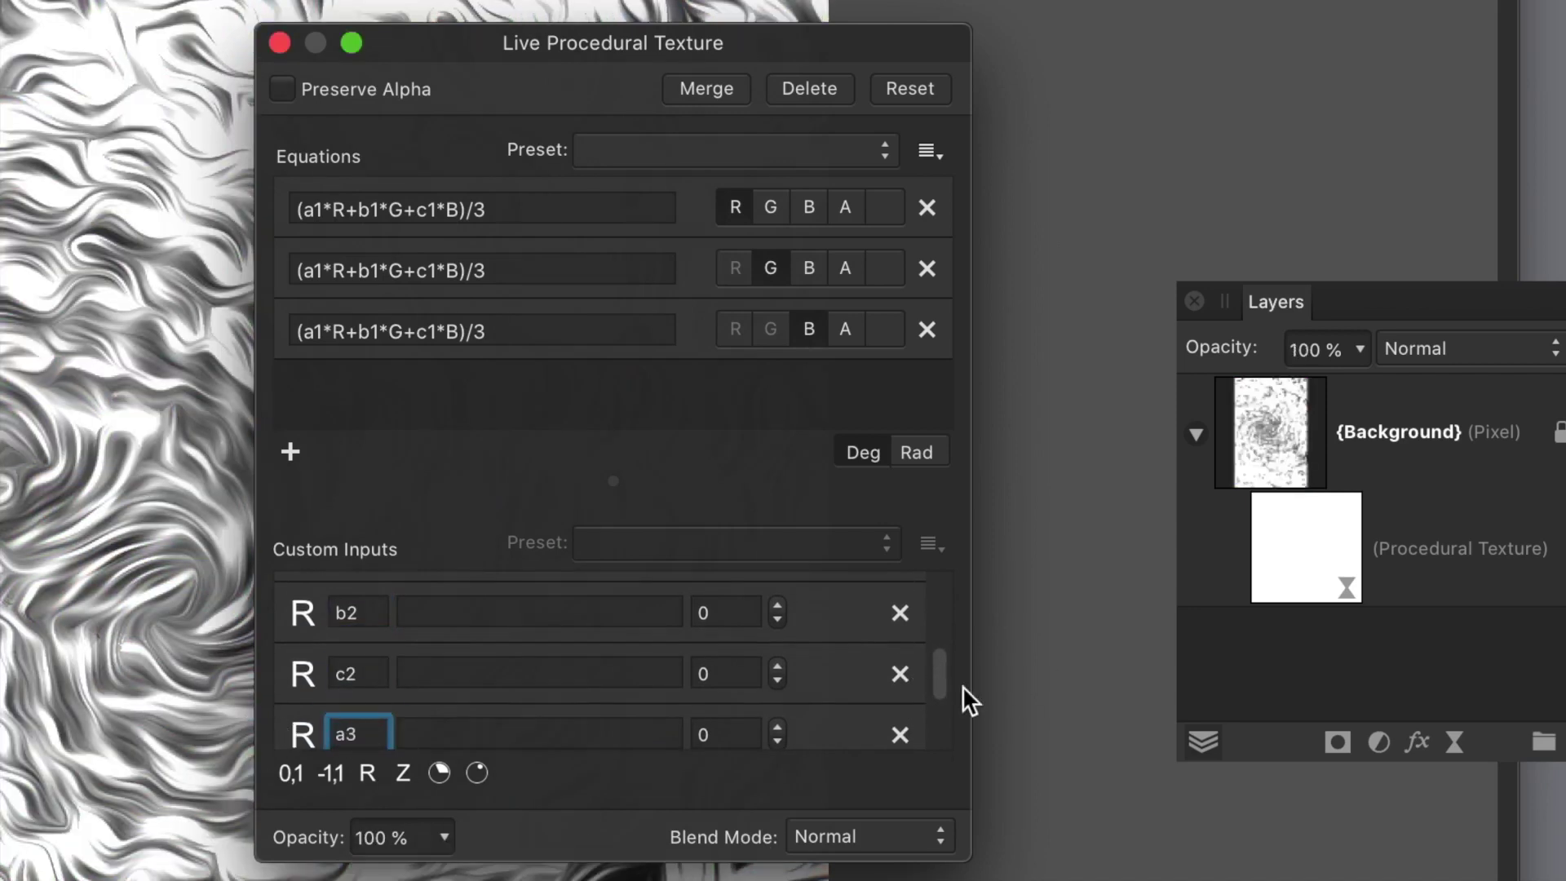
scroll(961, 700, "down", 2)
double_click(367, 658)
type("b3")
double_click(370, 703)
type("c3")
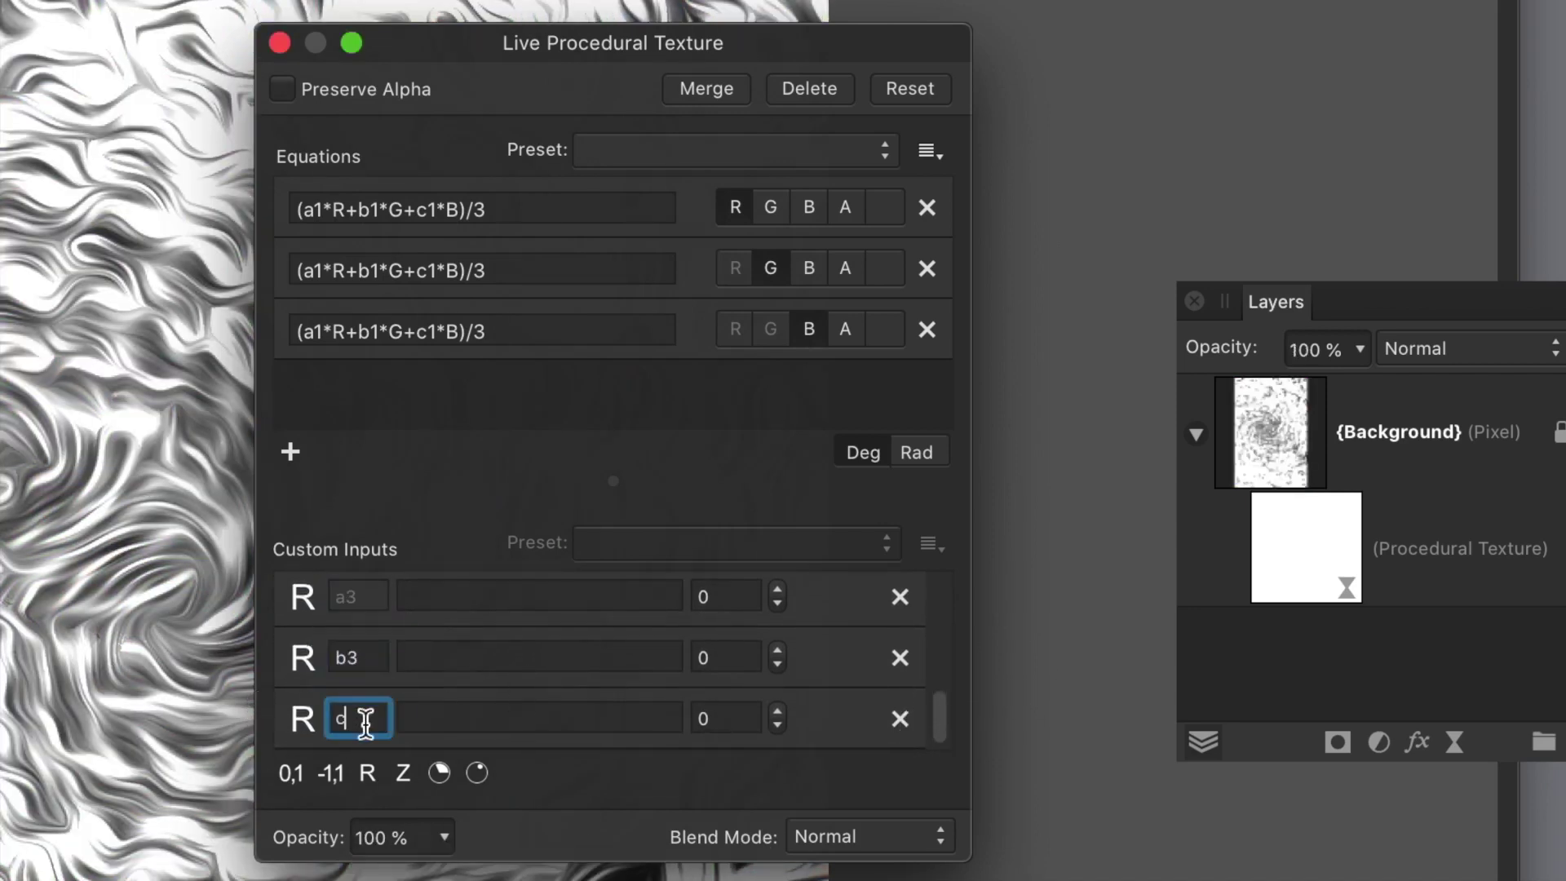
- Set c3, b3, a3, b2 and a2 each to 1
left_click(777, 712)
left_click(777, 651)
left_click(777, 590)
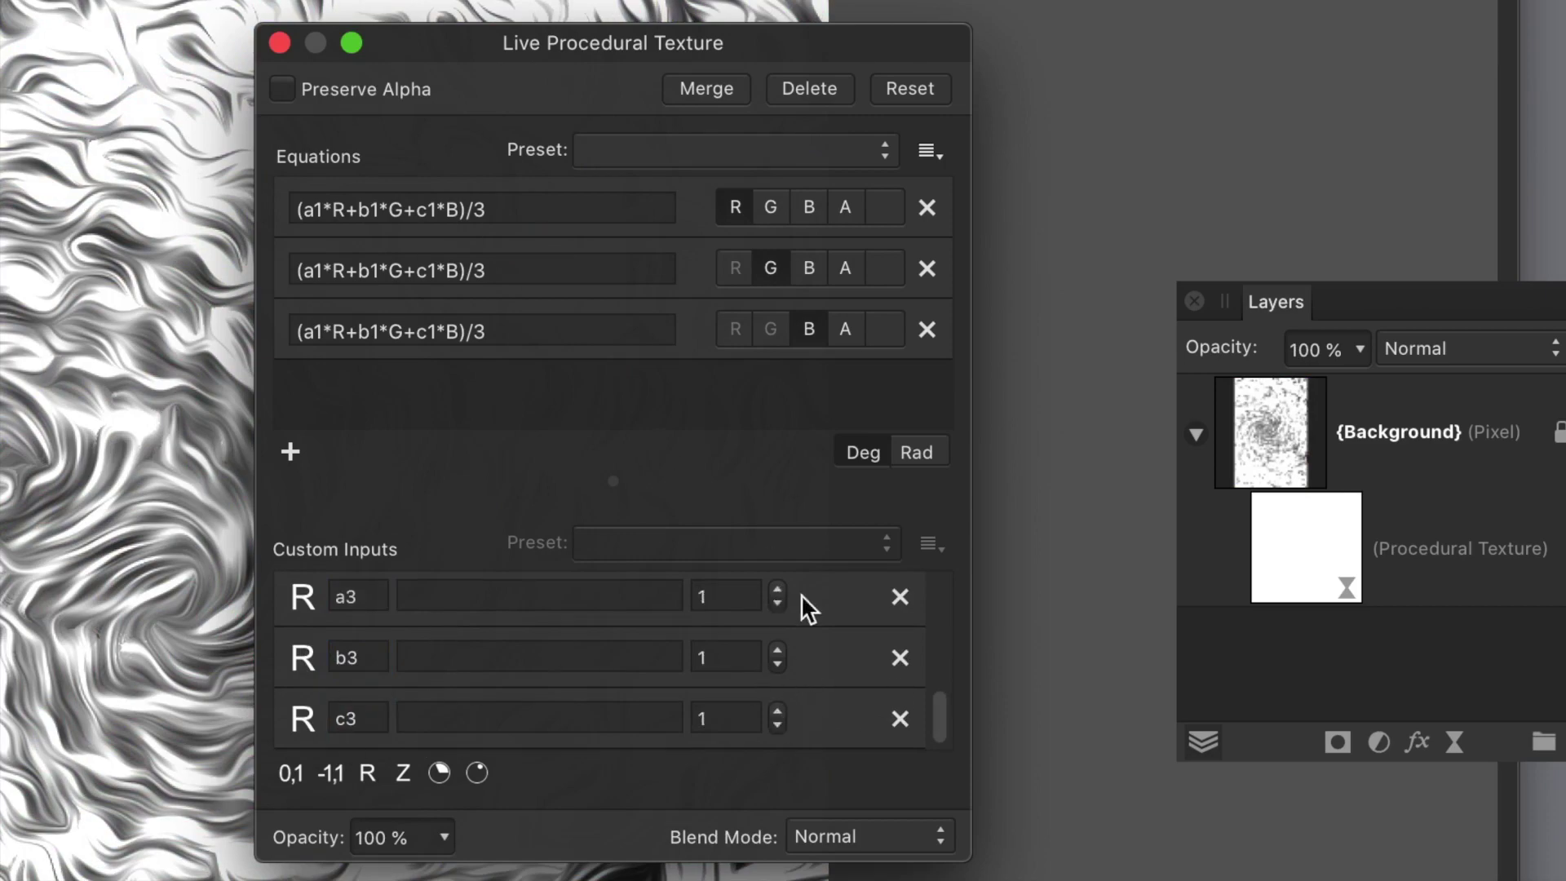
left_click_drag(948, 685, 1020, 632)
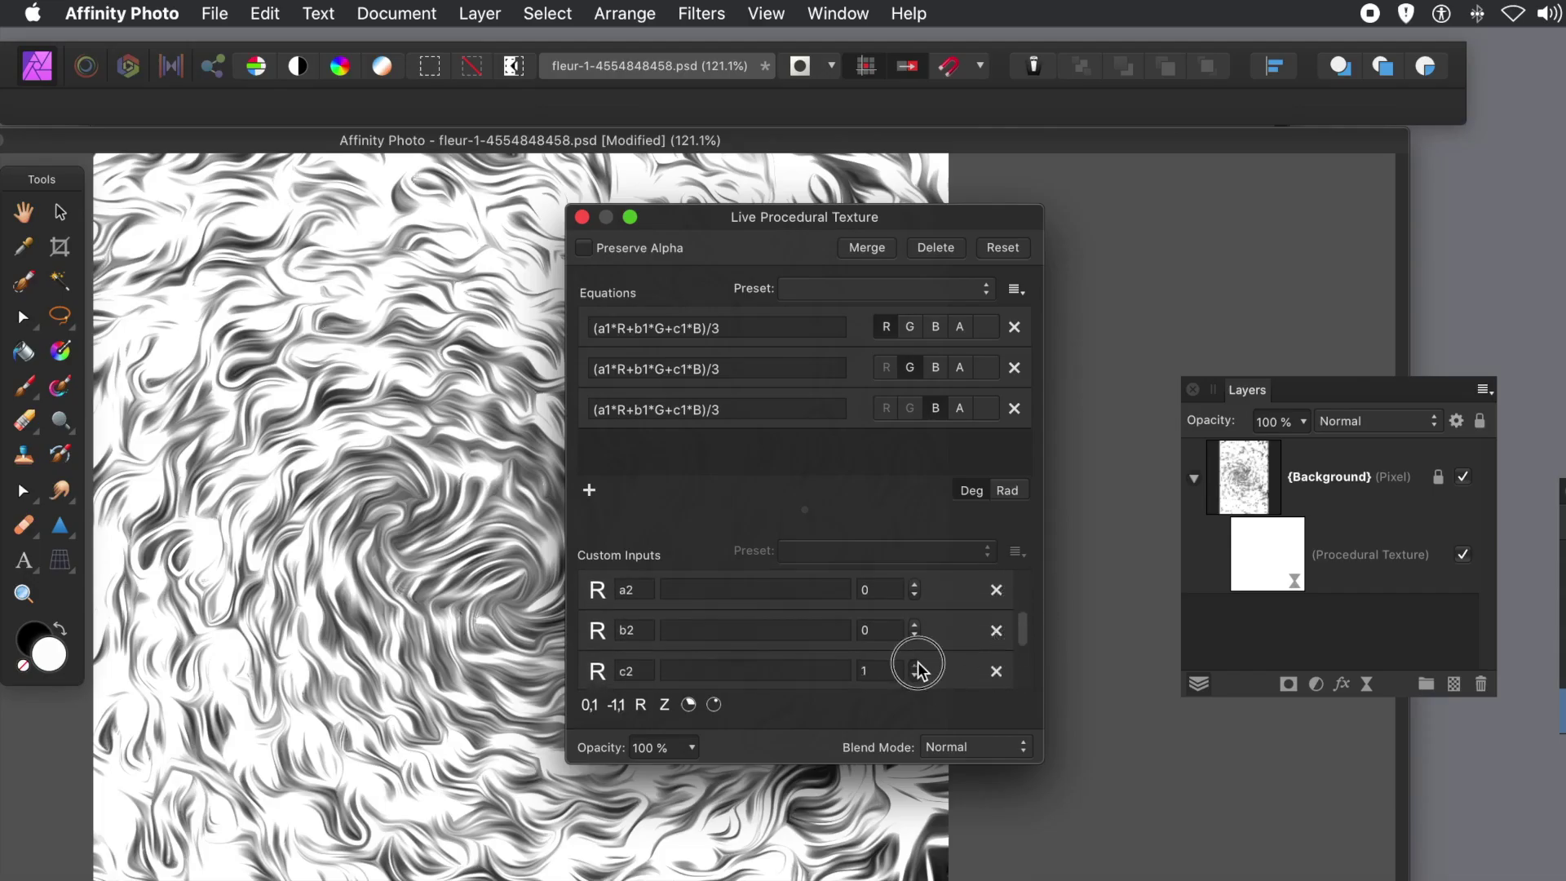
left_click(914, 625)
left_click(914, 585)
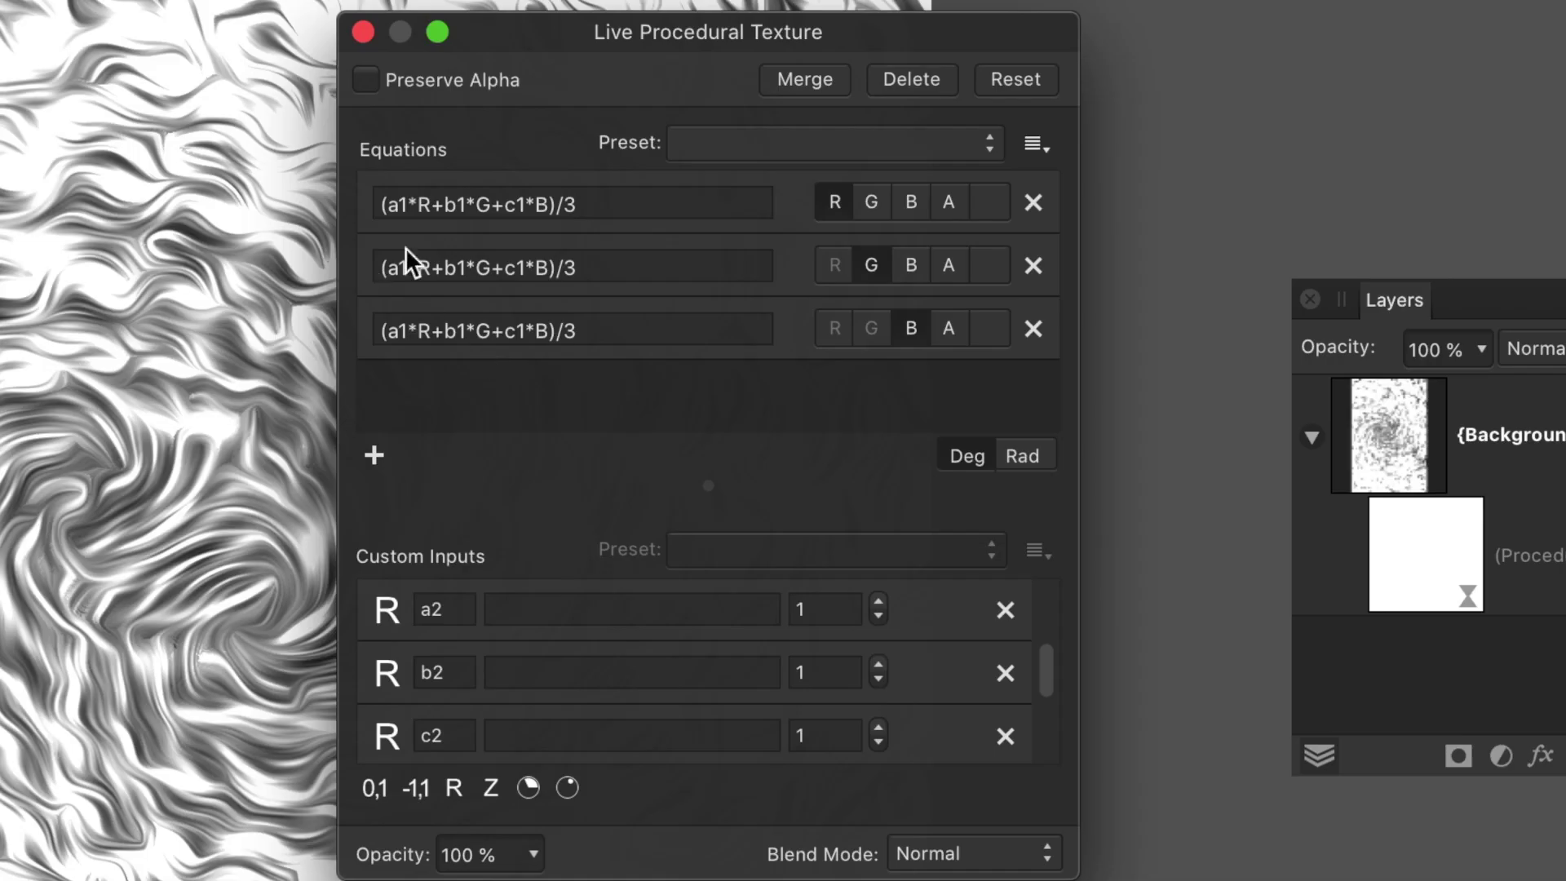
- Change the green equation to (a2*R+b2*G+c2*B)/3
left_click(607, 370)
key("Delete")
type("2")
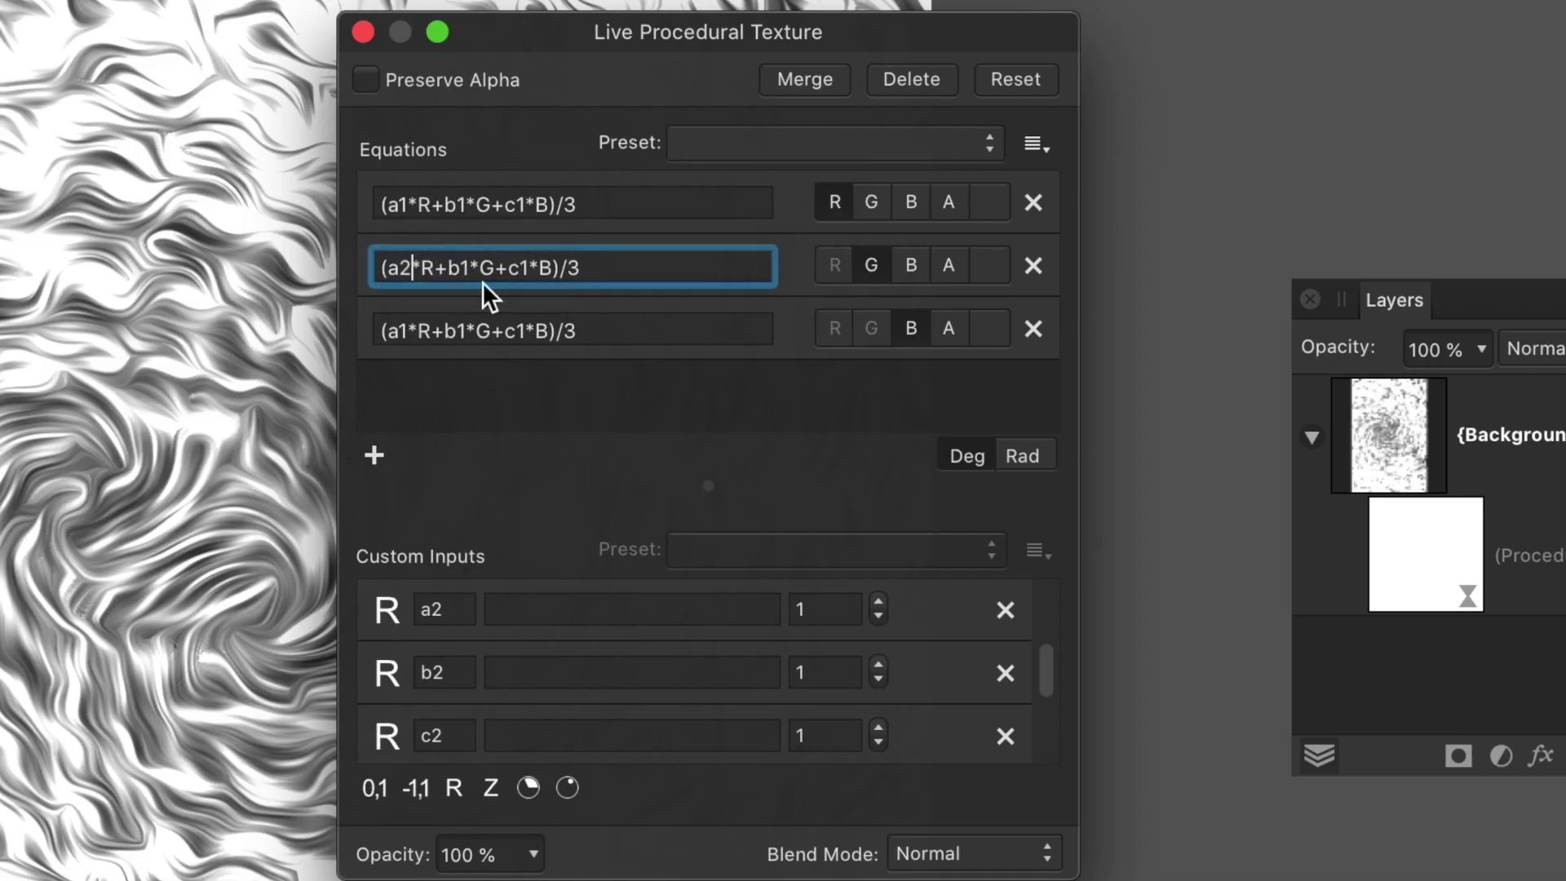
left_click(466, 268)
key("Delete")
type("2")
left_click(528, 269)
key("Delete")
type("2")
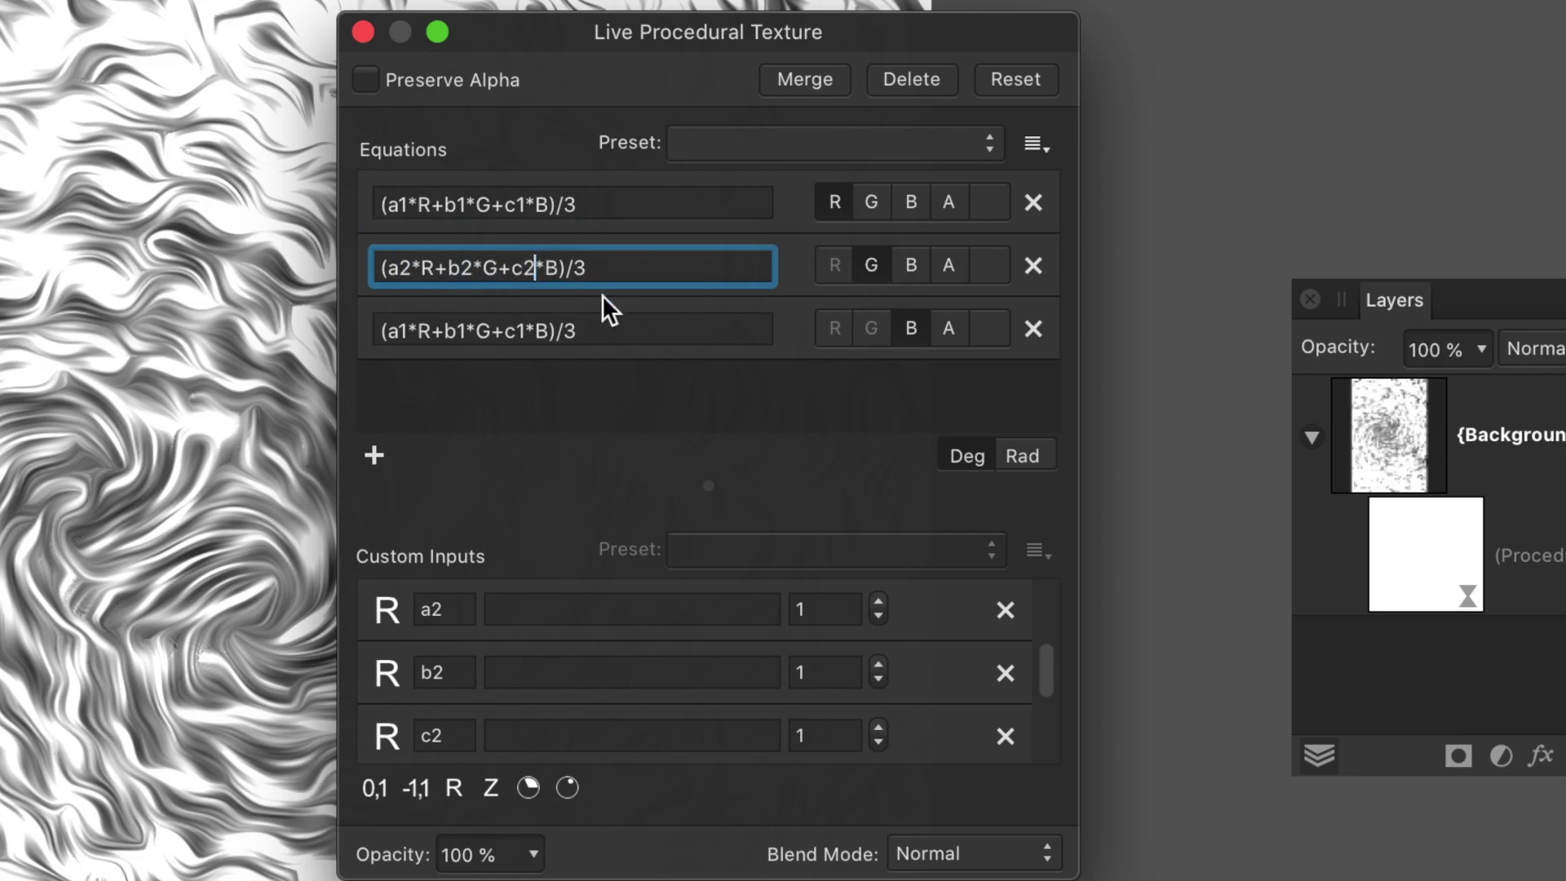
key("Return")
- Change the blue equation to (a3*R+b3*G+c3*B)/3
left_click(399, 328)
key("Delete")
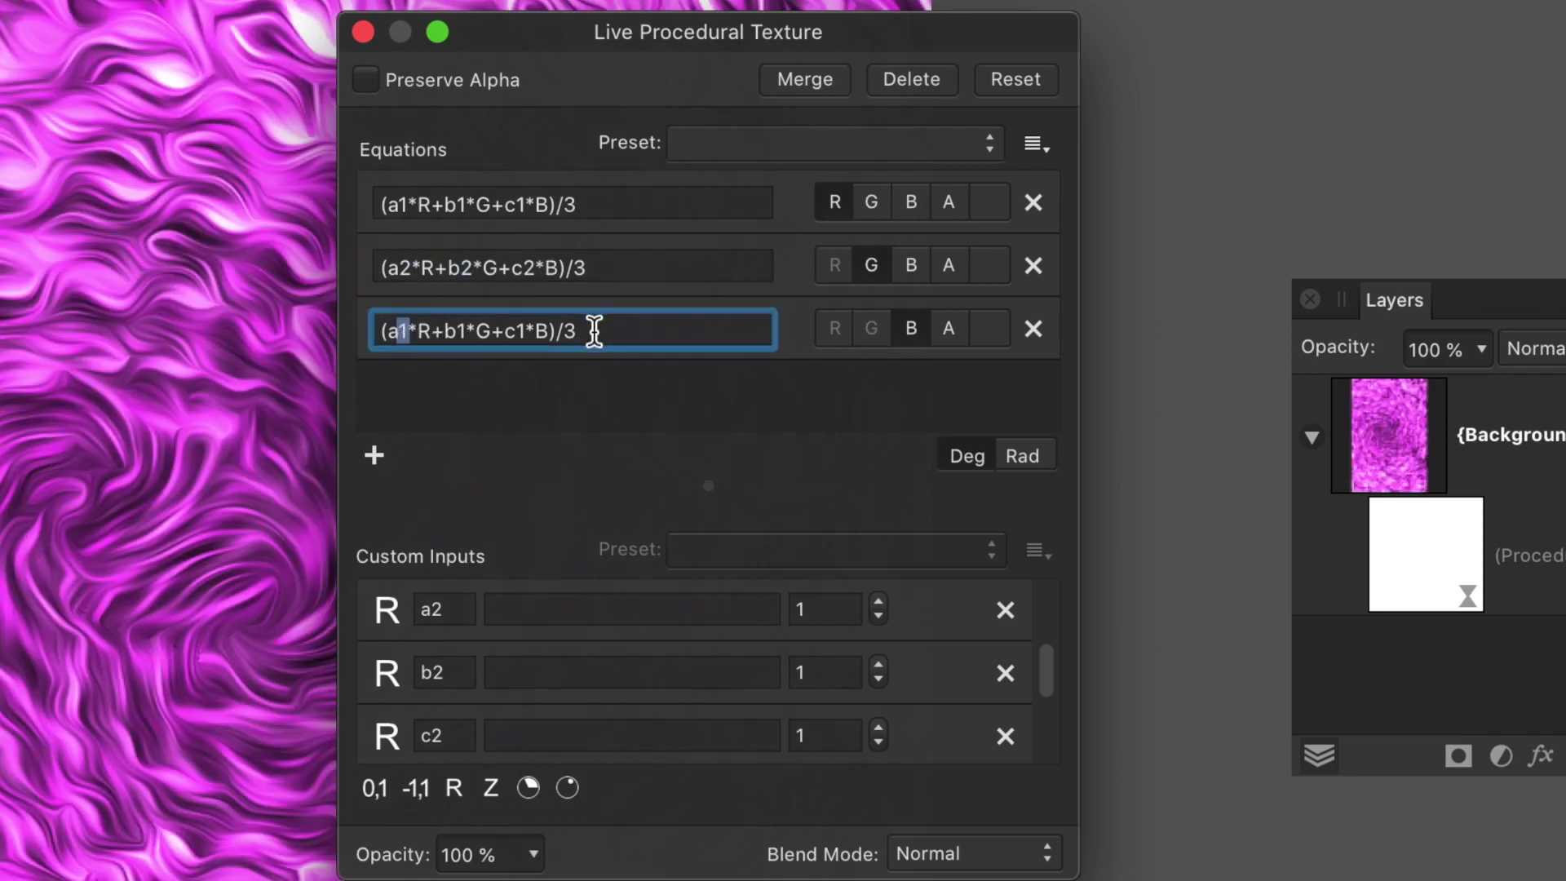
type("3")
left_click(462, 329)
key("Delete")
type("3")
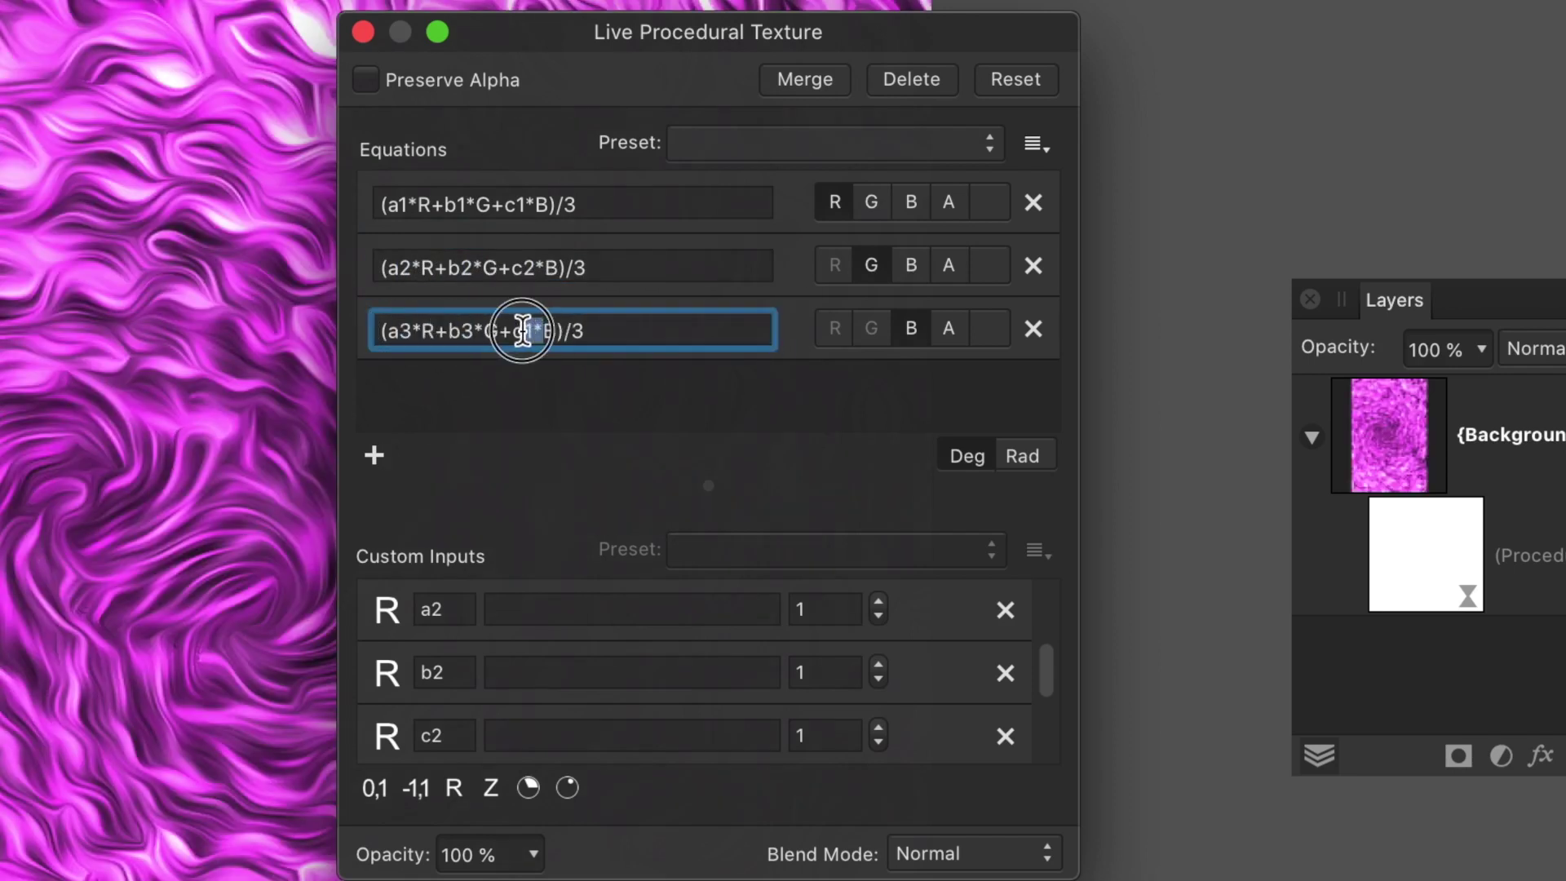
left_click_drag(523, 330, 534, 330)
type("3")
key("Return")
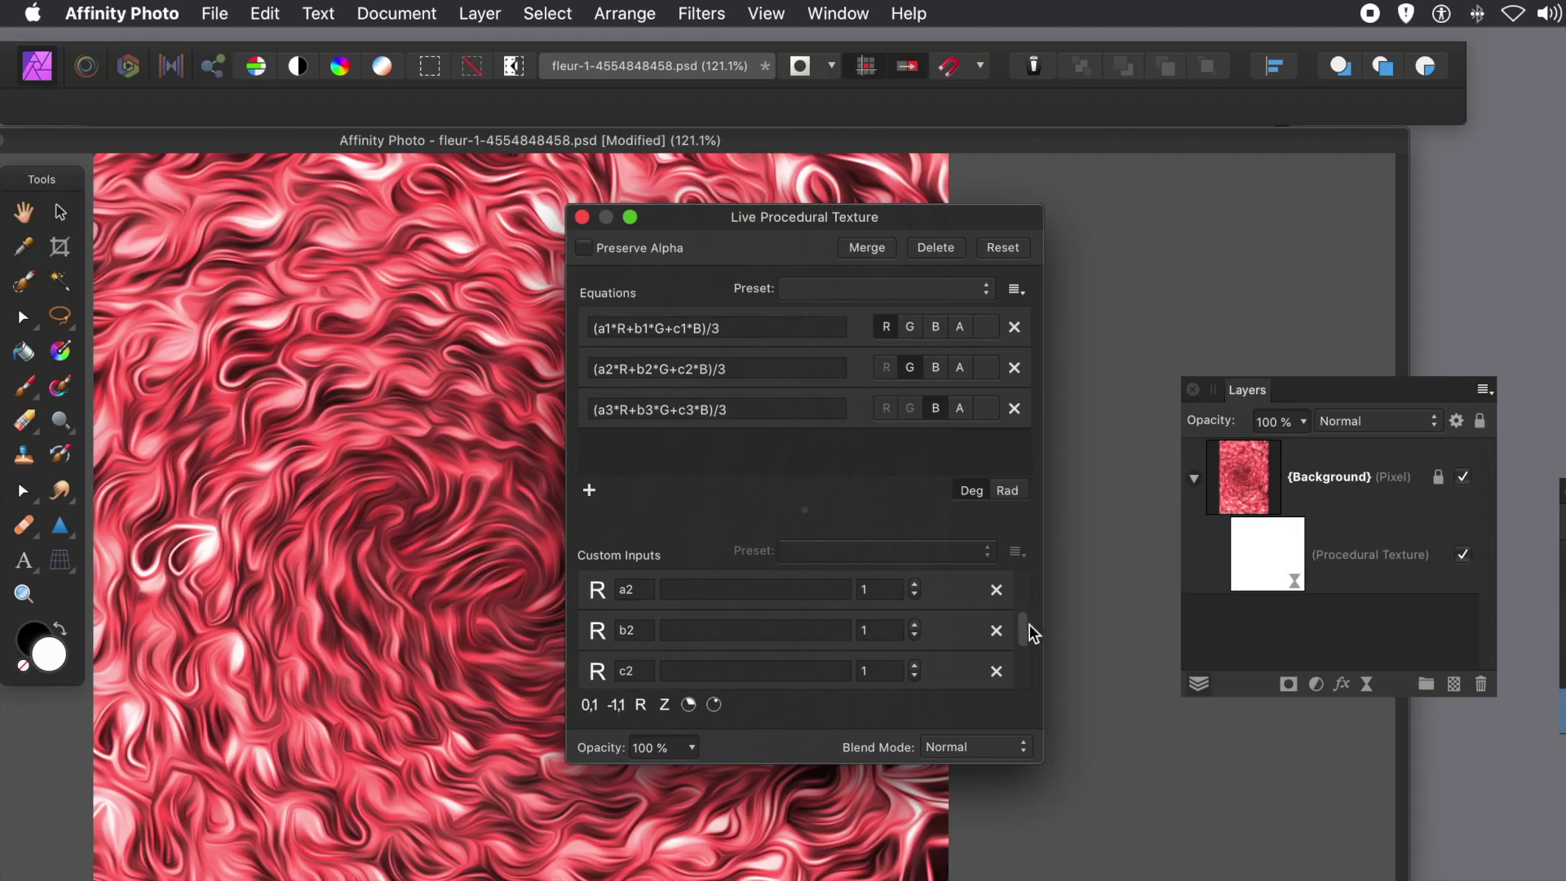
- Lower b1 and c1 to 1, muting the texture
left_click_drag(1029, 623, 1036, 592)
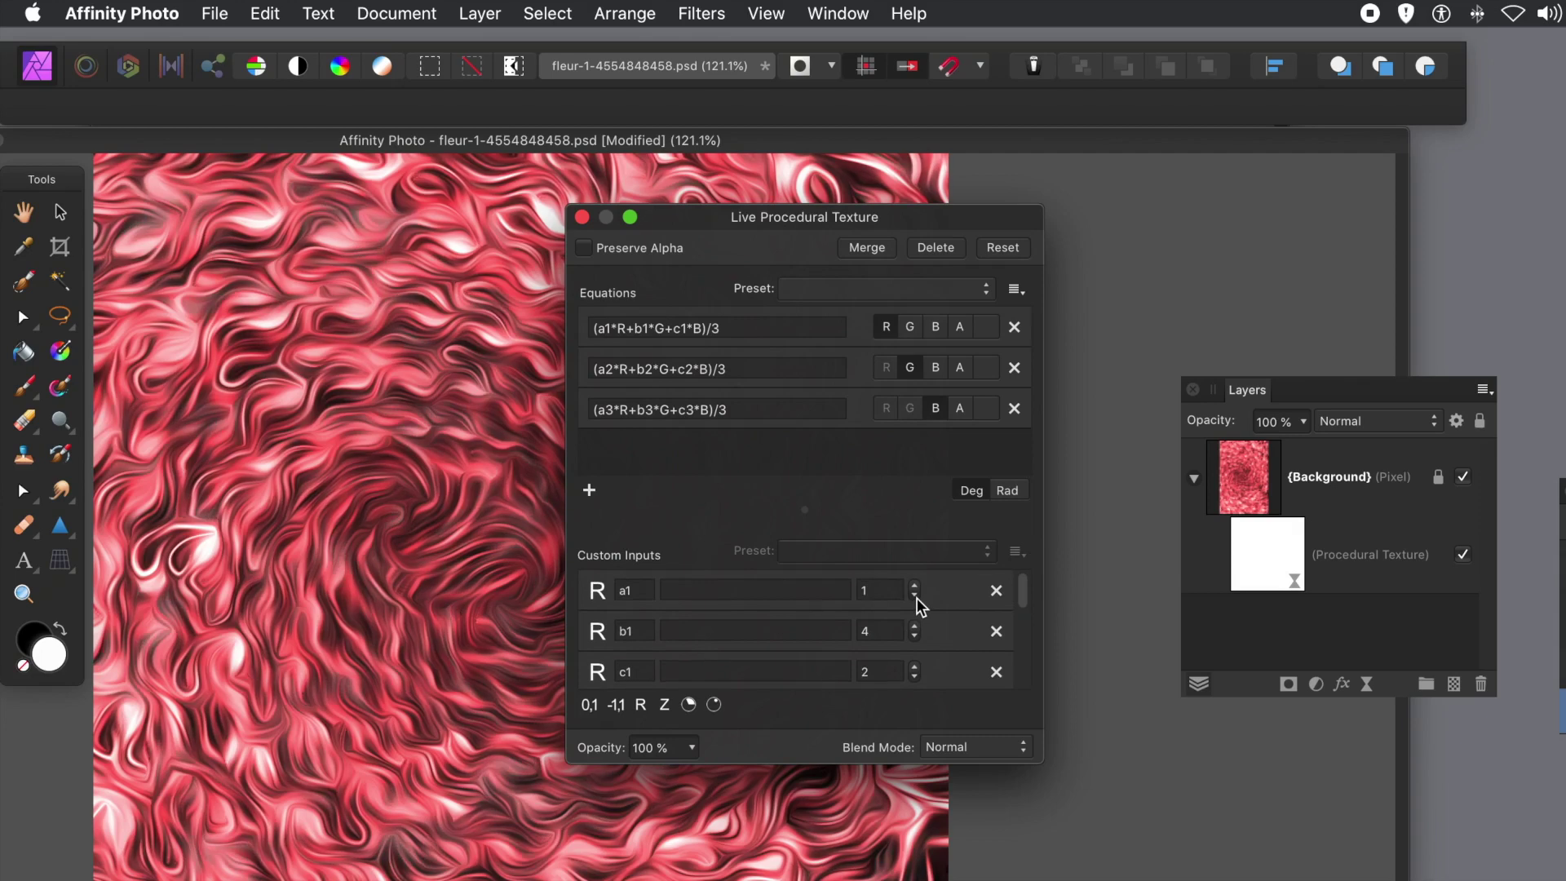
left_click(915, 637)
left_click(915, 638)
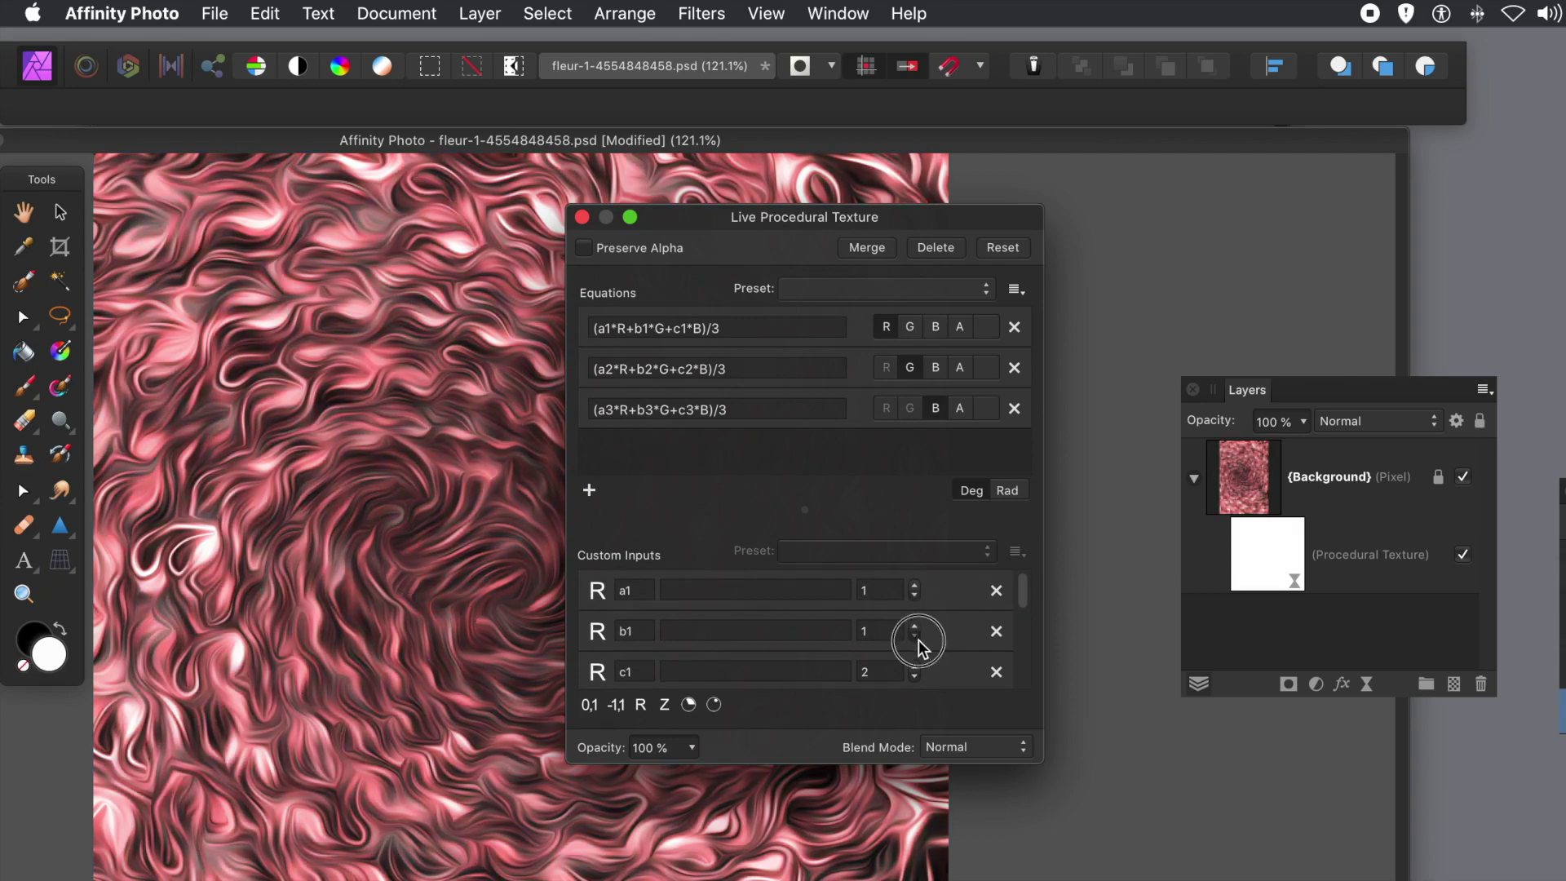
left_click(915, 637)
left_click(915, 678)
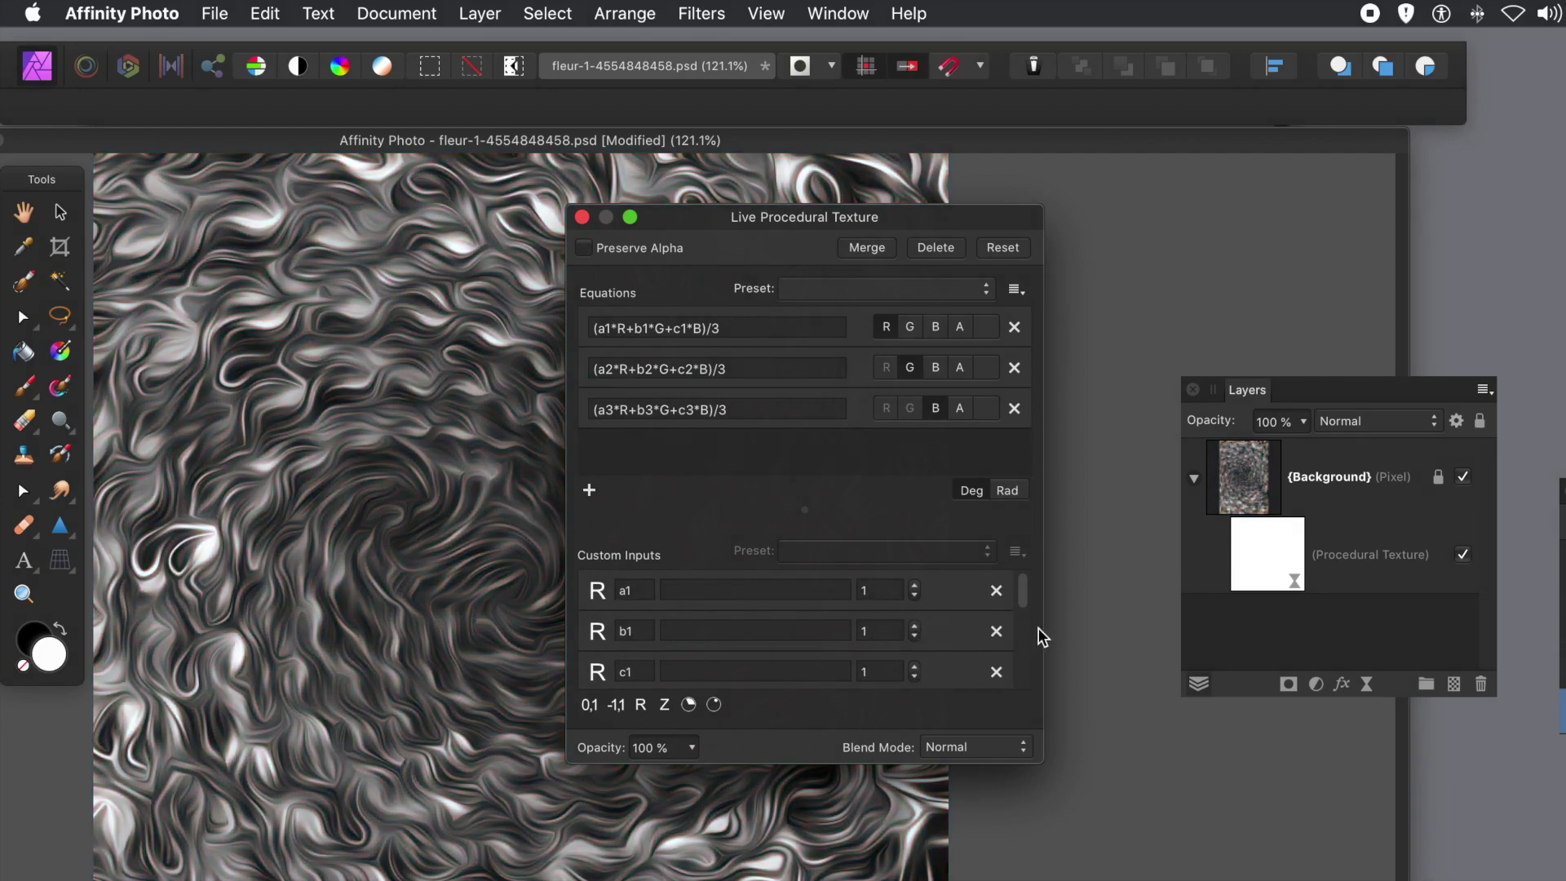
- Set a2 to 2 for a green texture and raise b2
left_click_drag(1024, 595, 967, 628)
left_click(915, 620)
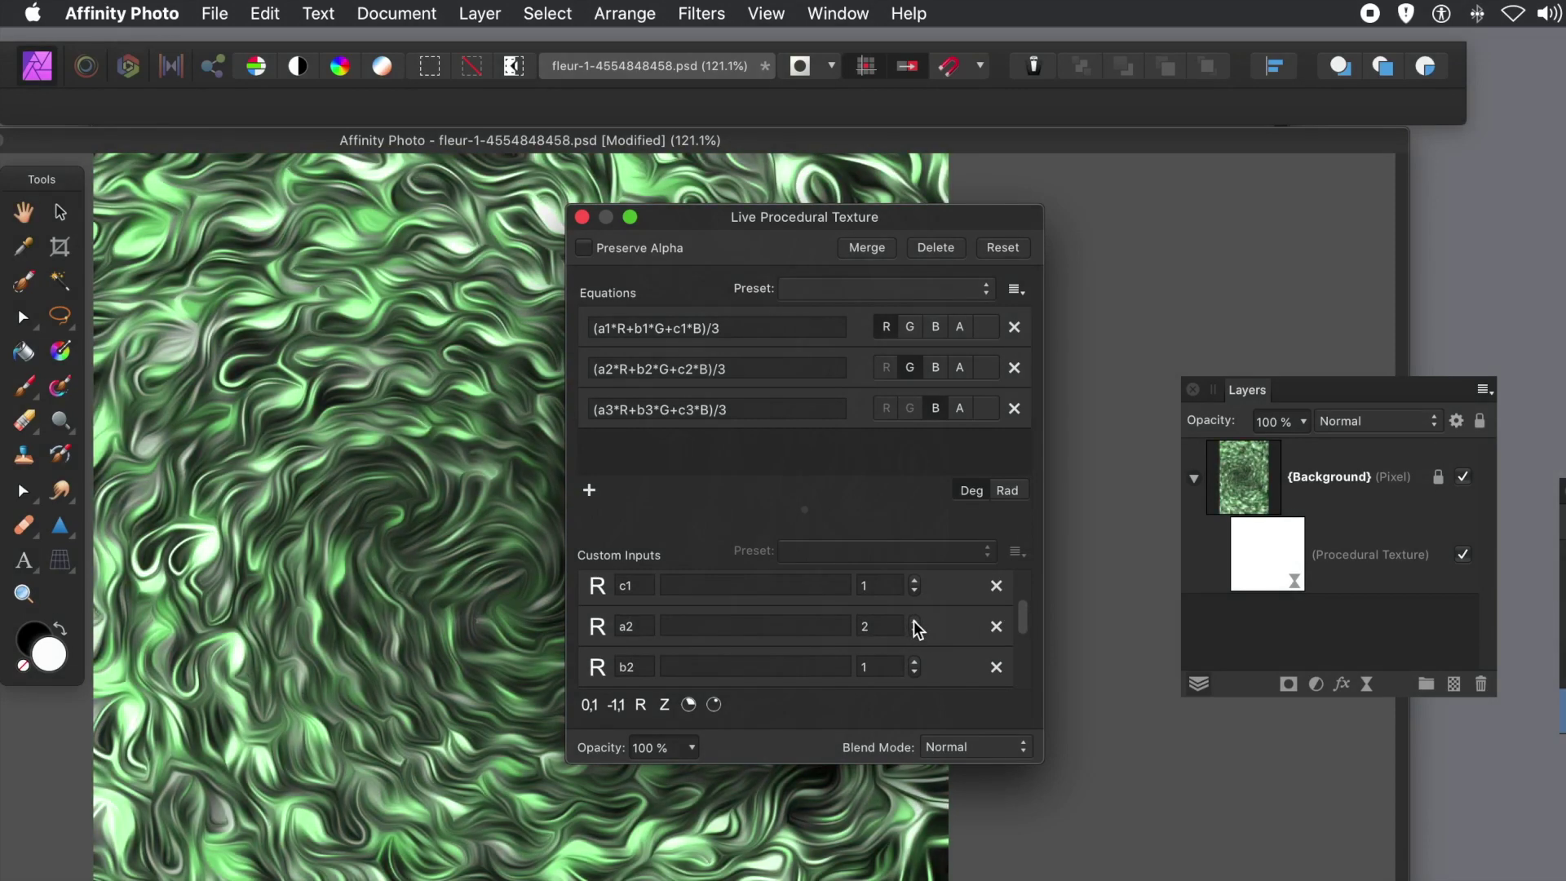
left_click(915, 633)
left_click(915, 634)
left_click(915, 623)
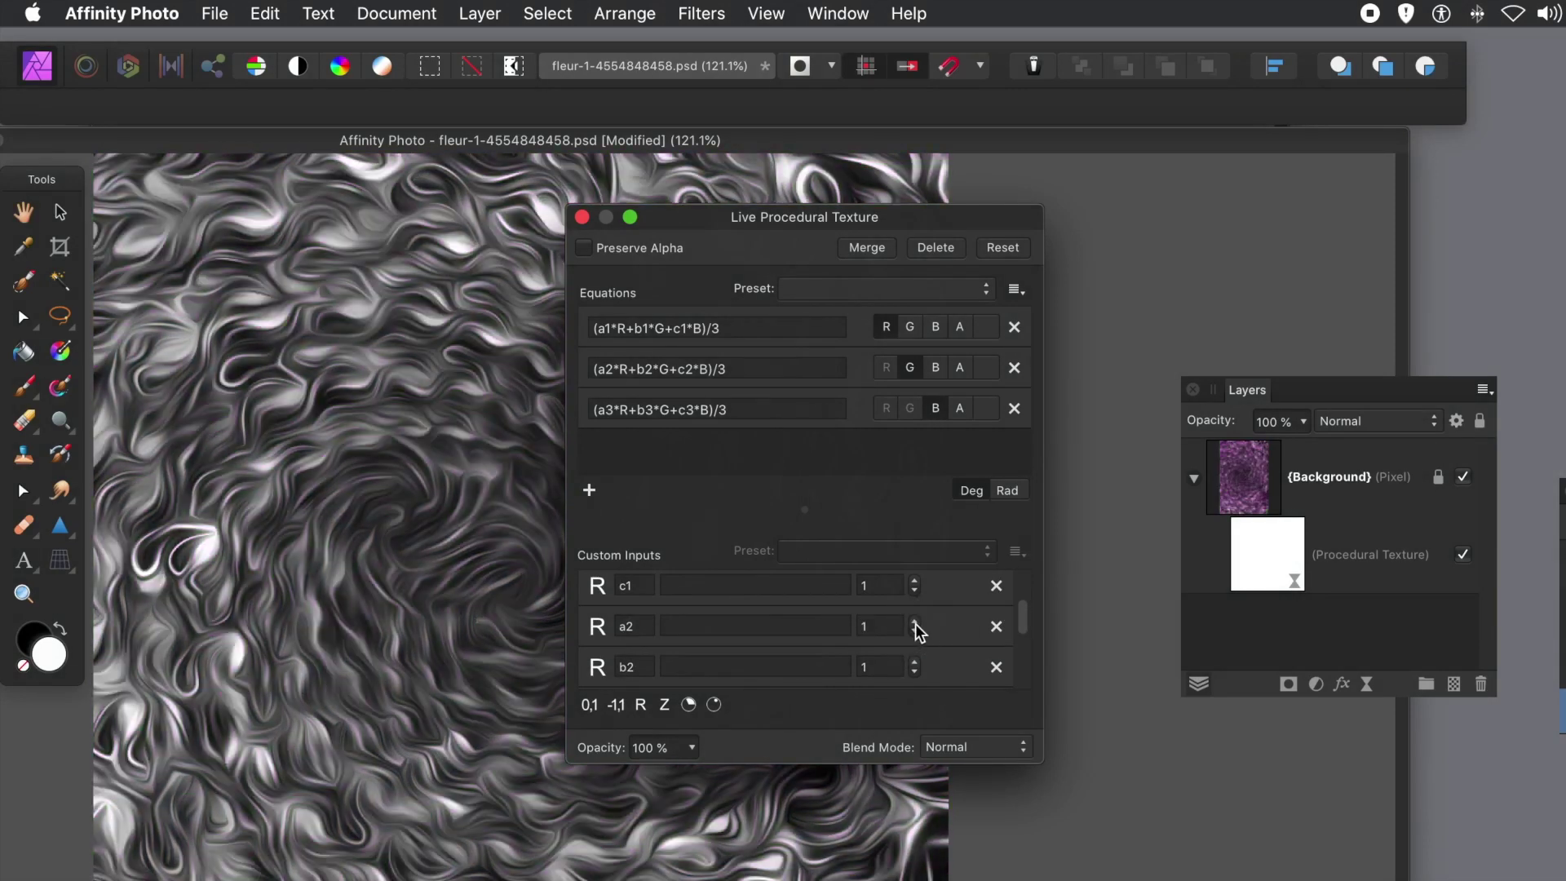
left_click(915, 623)
left_click(915, 659)
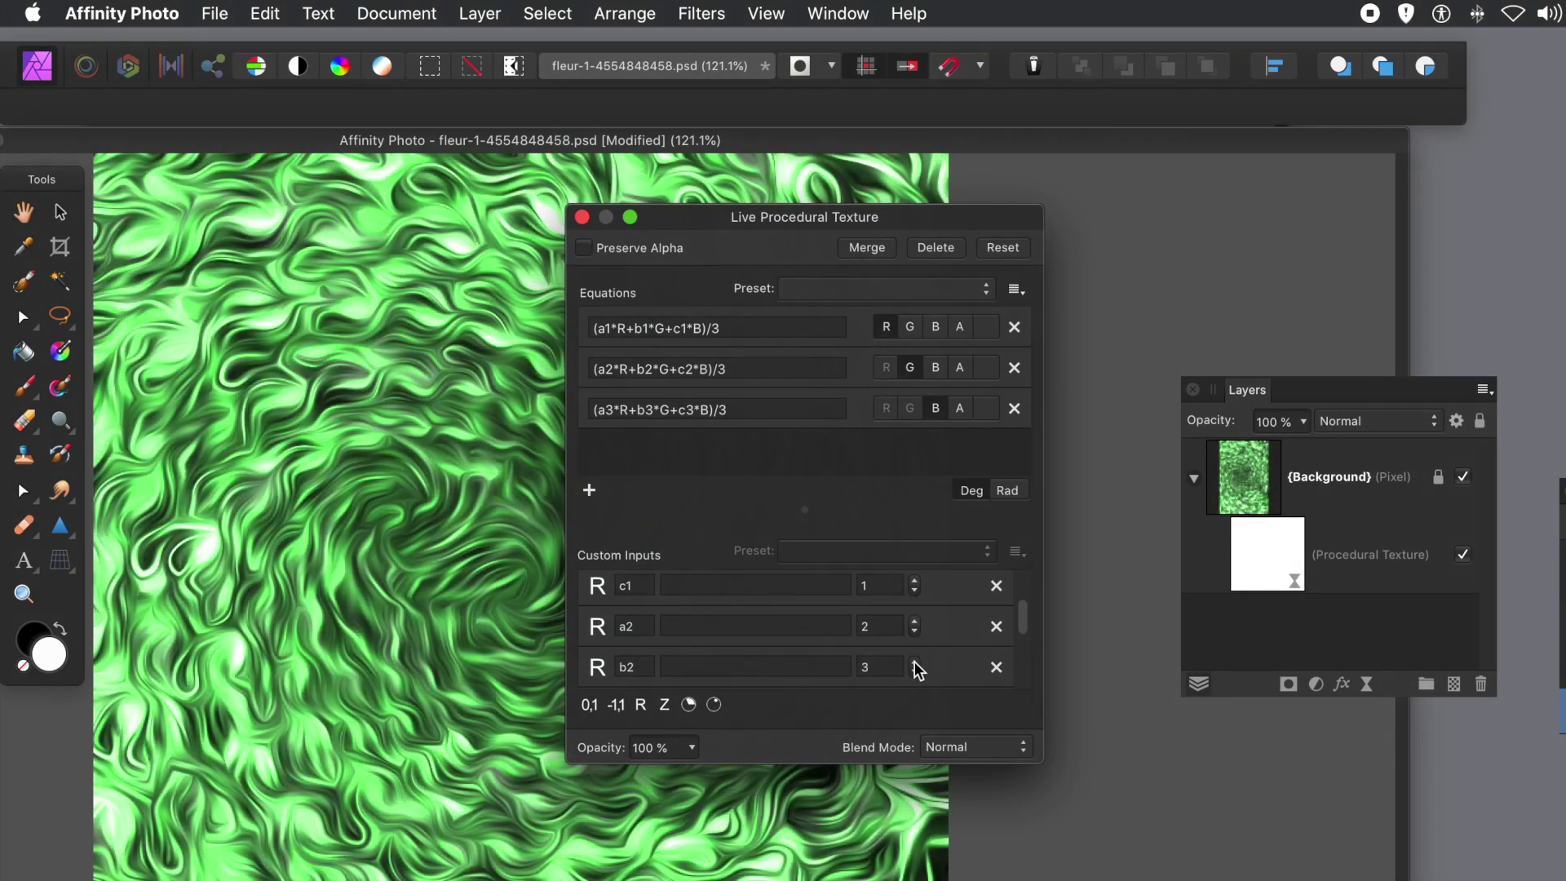
- Raise c1 to 3, b1 to 2 and a1 to 3, then try c2 and return it to 1
left_click(914, 581)
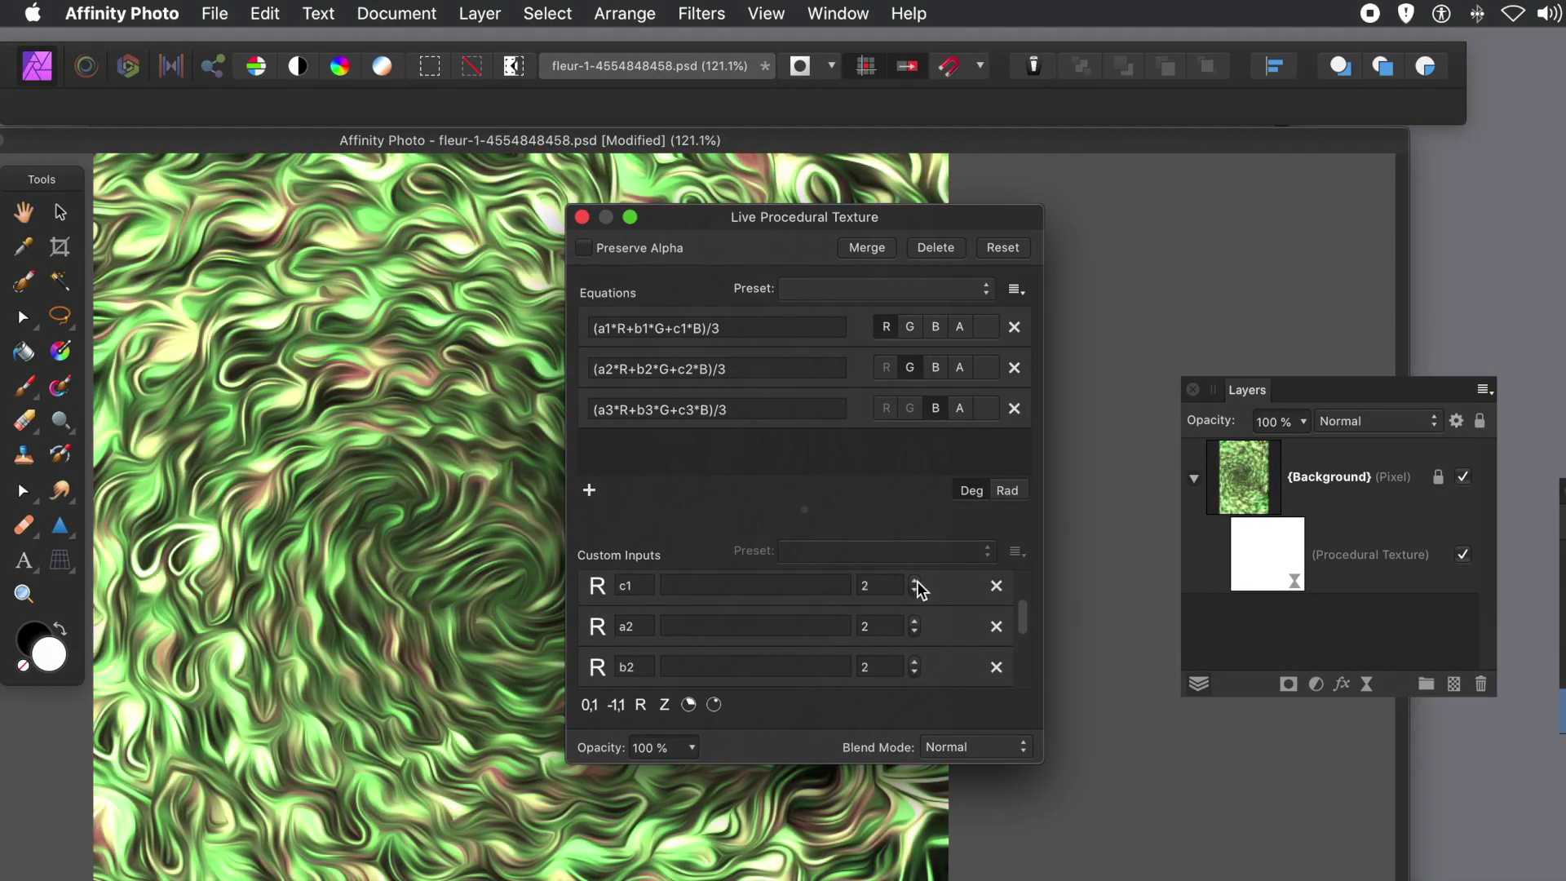
left_click(914, 580)
scroll(1025, 628, "up", 3)
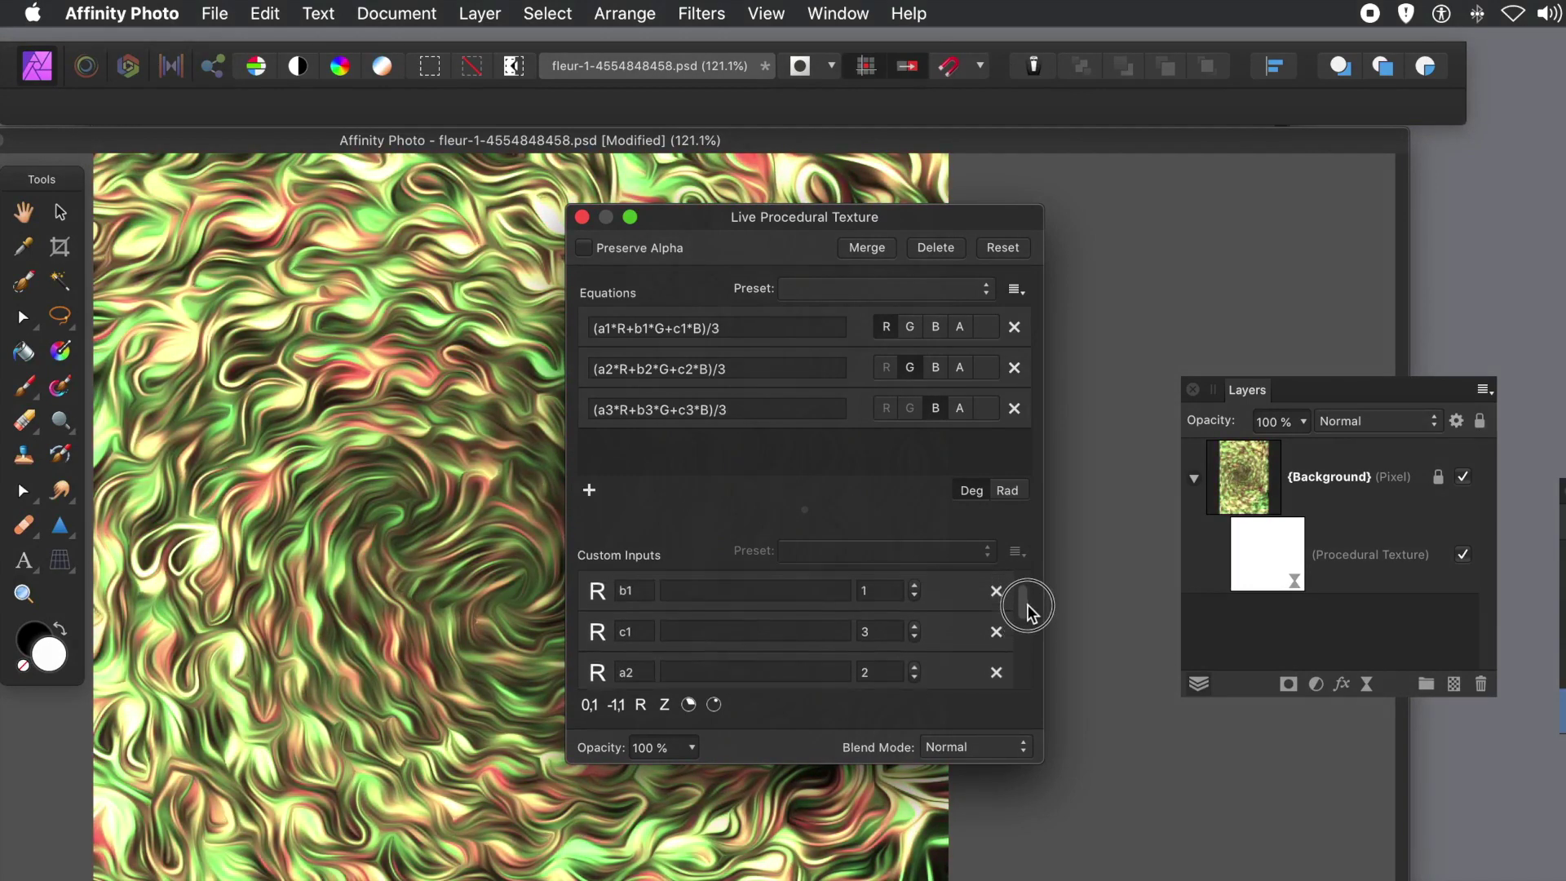
left_click(916, 609)
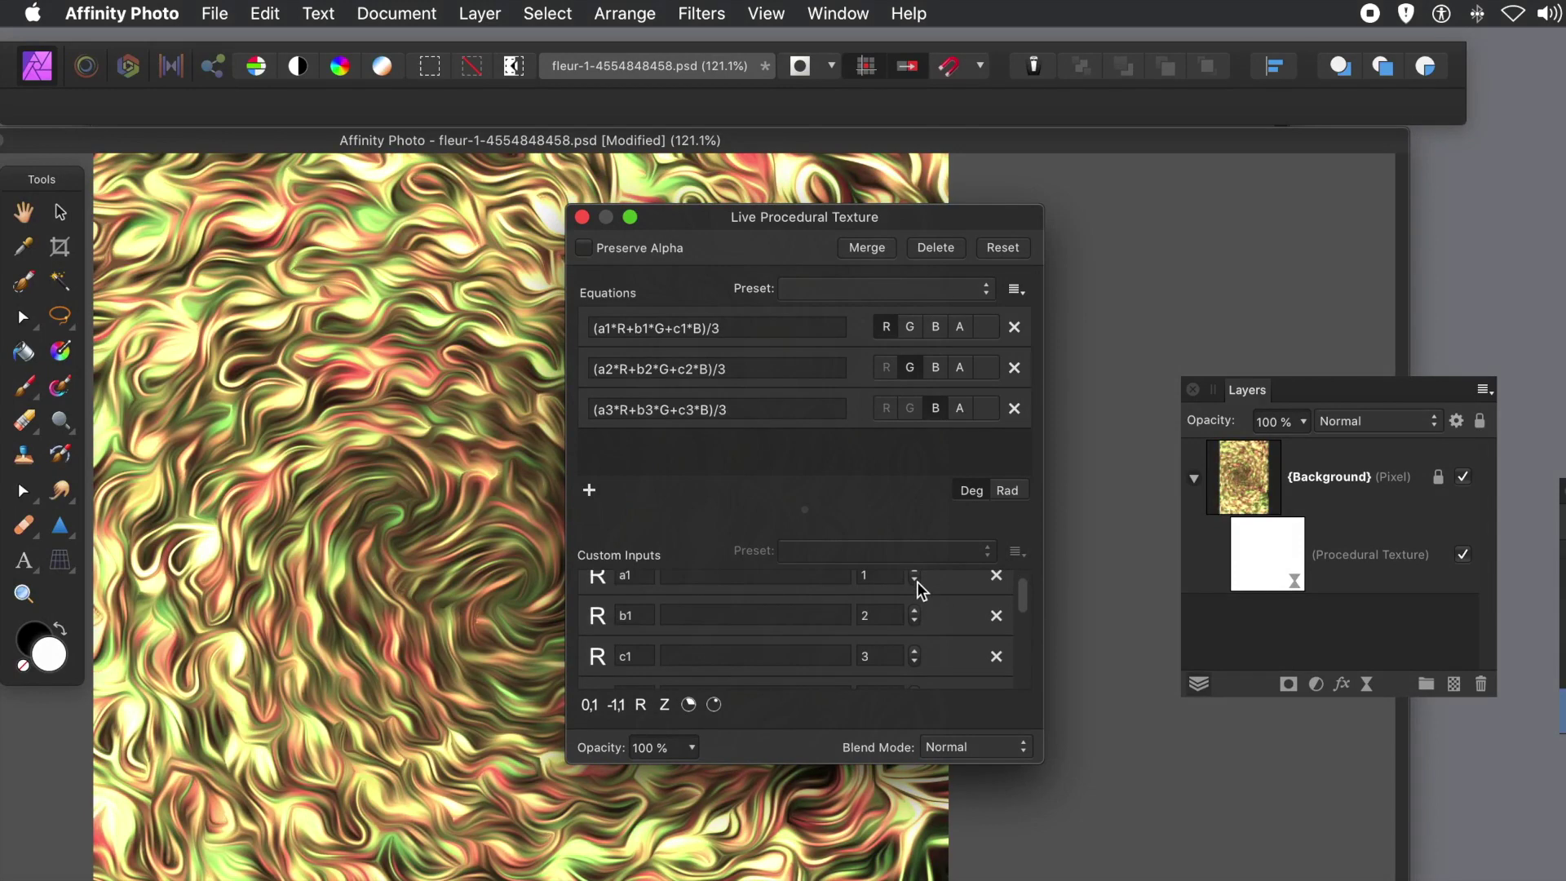
left_click(915, 572)
left_click(915, 573)
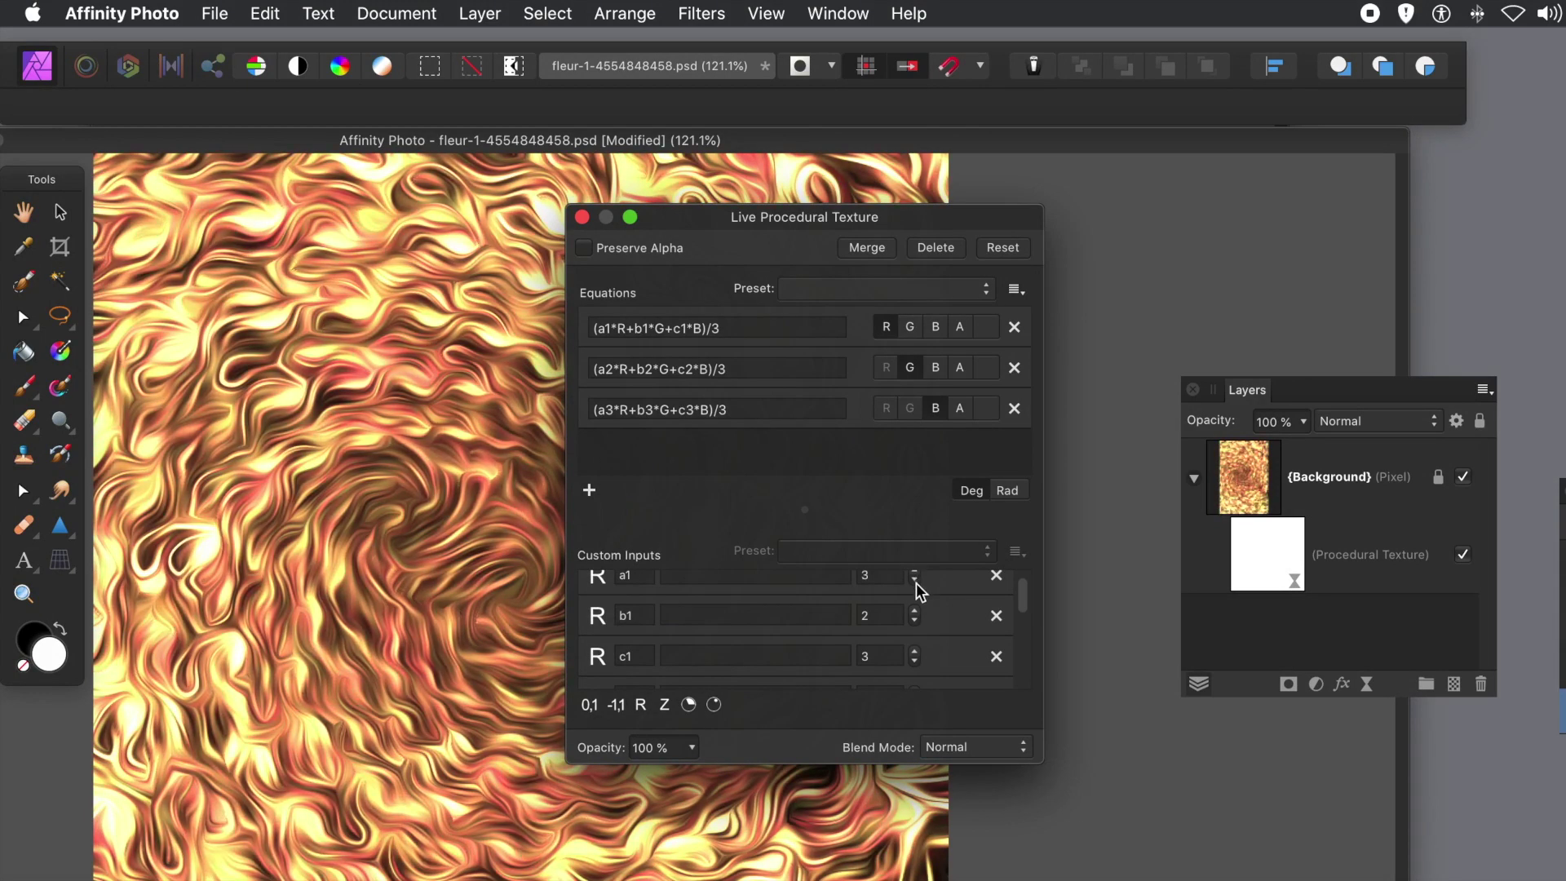
left_click_drag(1020, 602, 1029, 633)
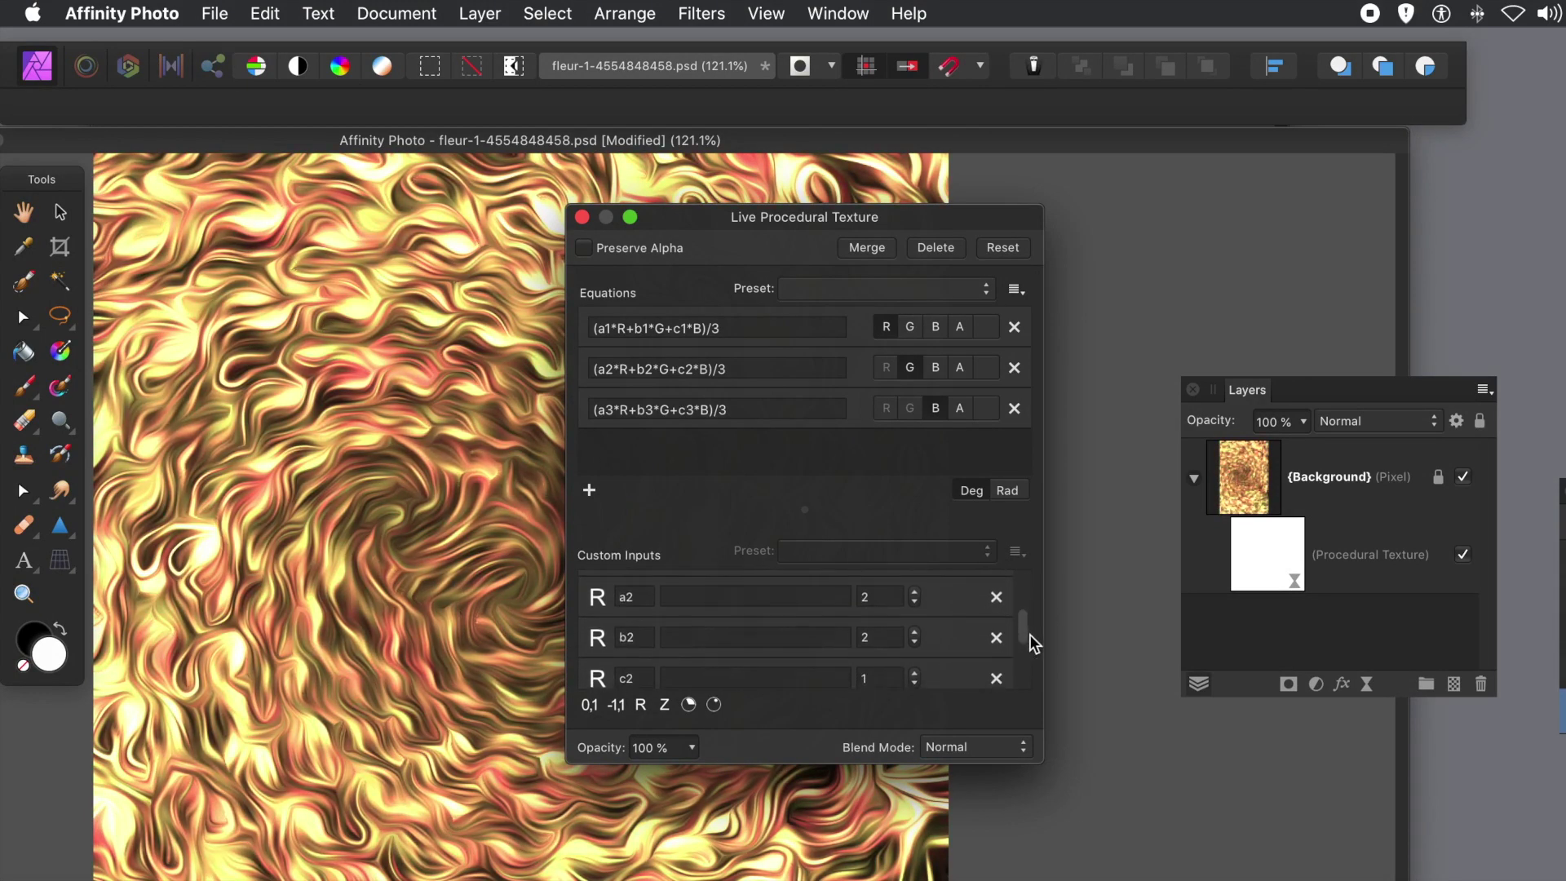
left_click(915, 673)
left_click(914, 683)
left_click_drag(1020, 631, 1021, 651)
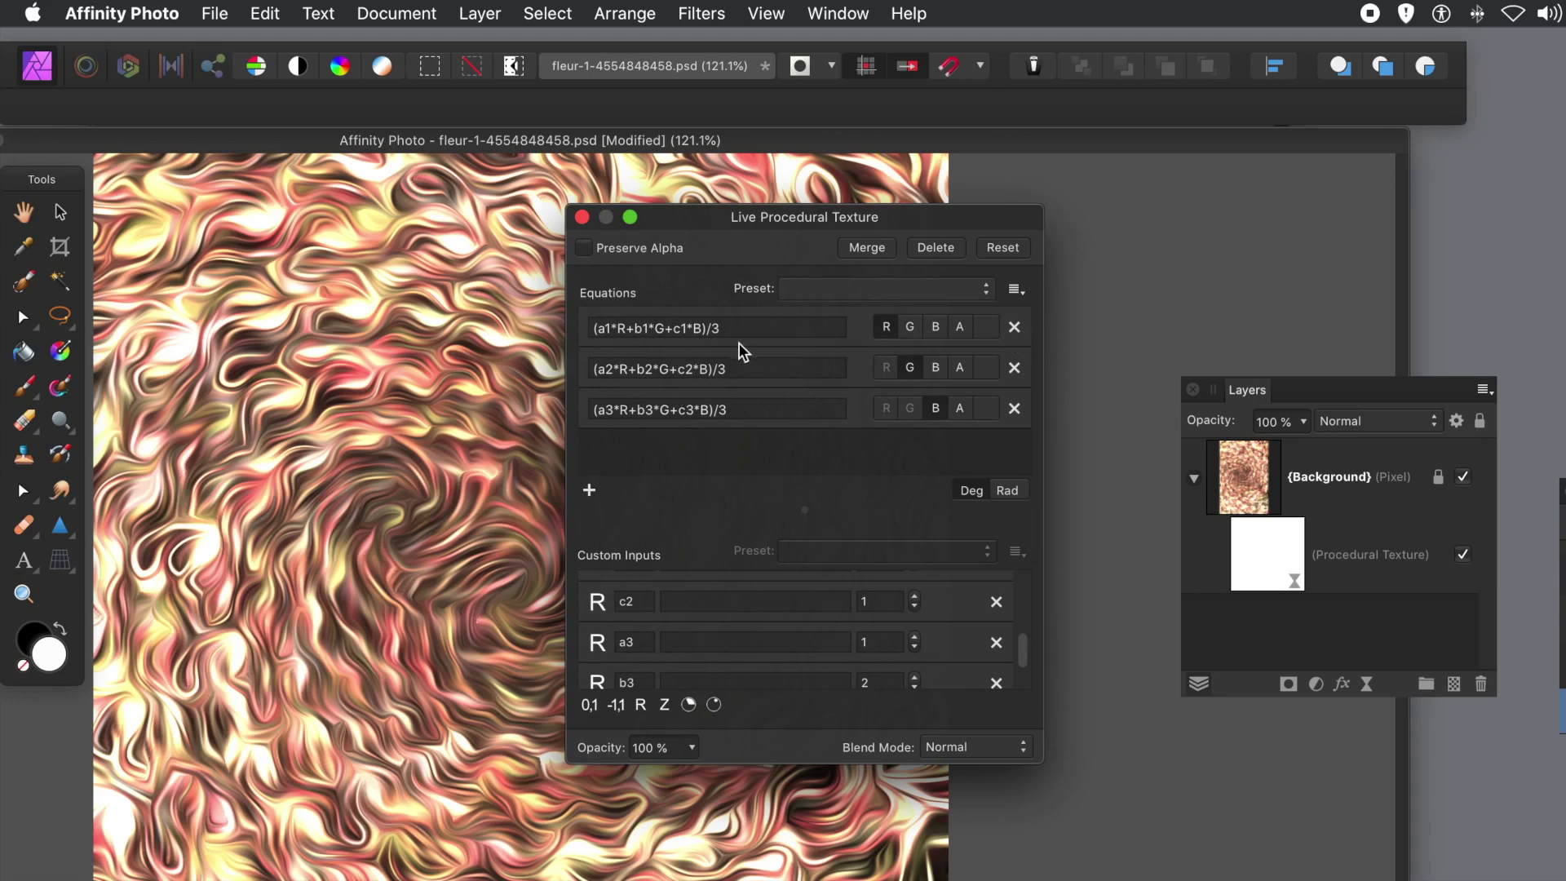
- Create an equations preset named Gray1 in the Channel adjustments category
left_click(1019, 291)
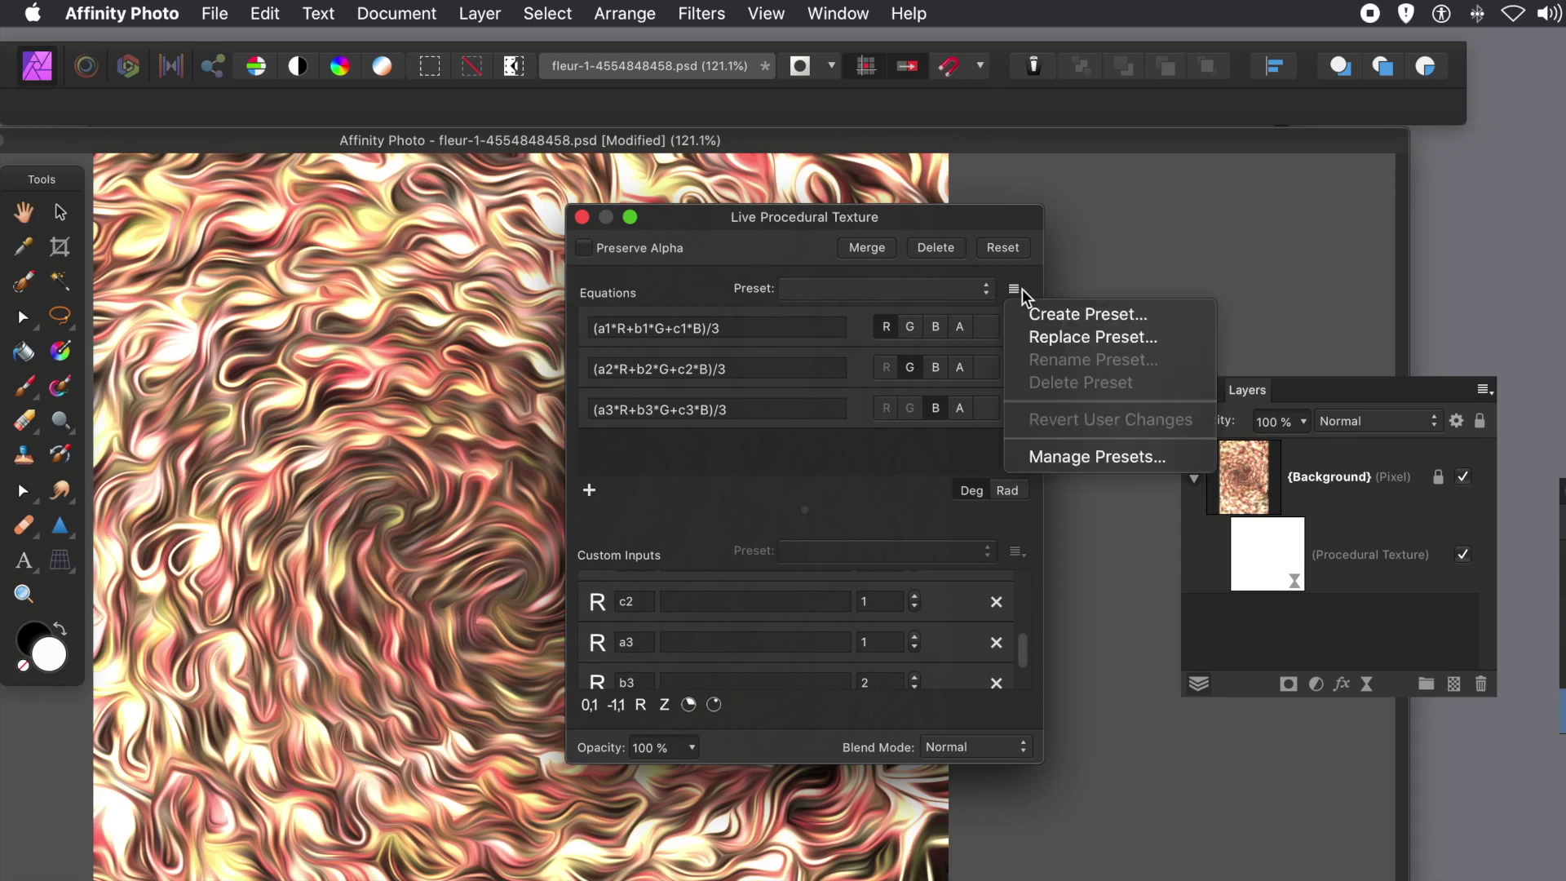
left_click(1077, 322)
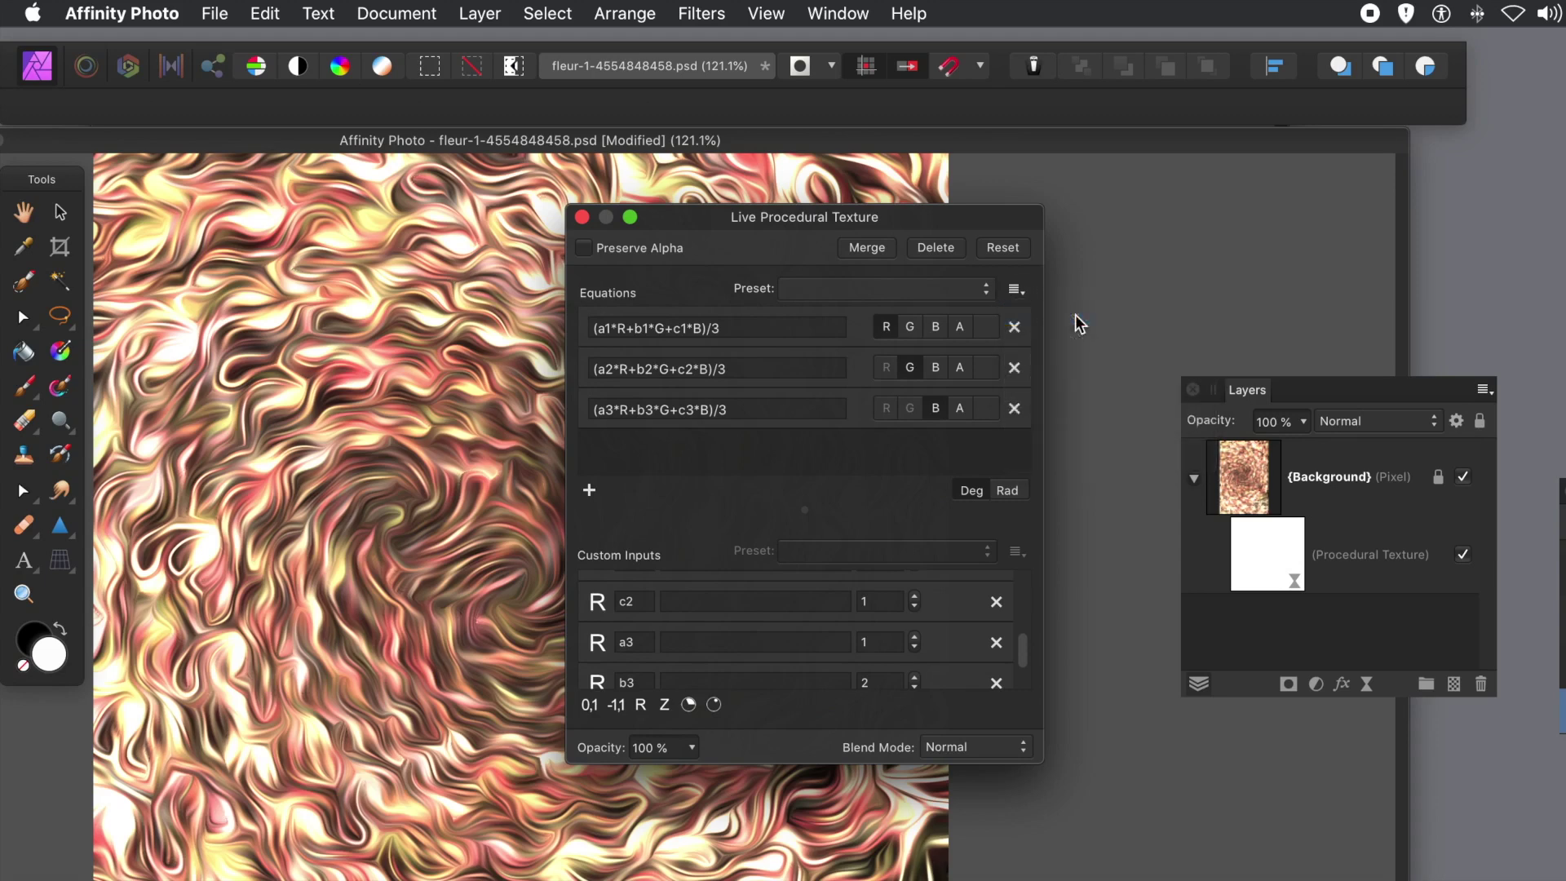
left_click(975, 344)
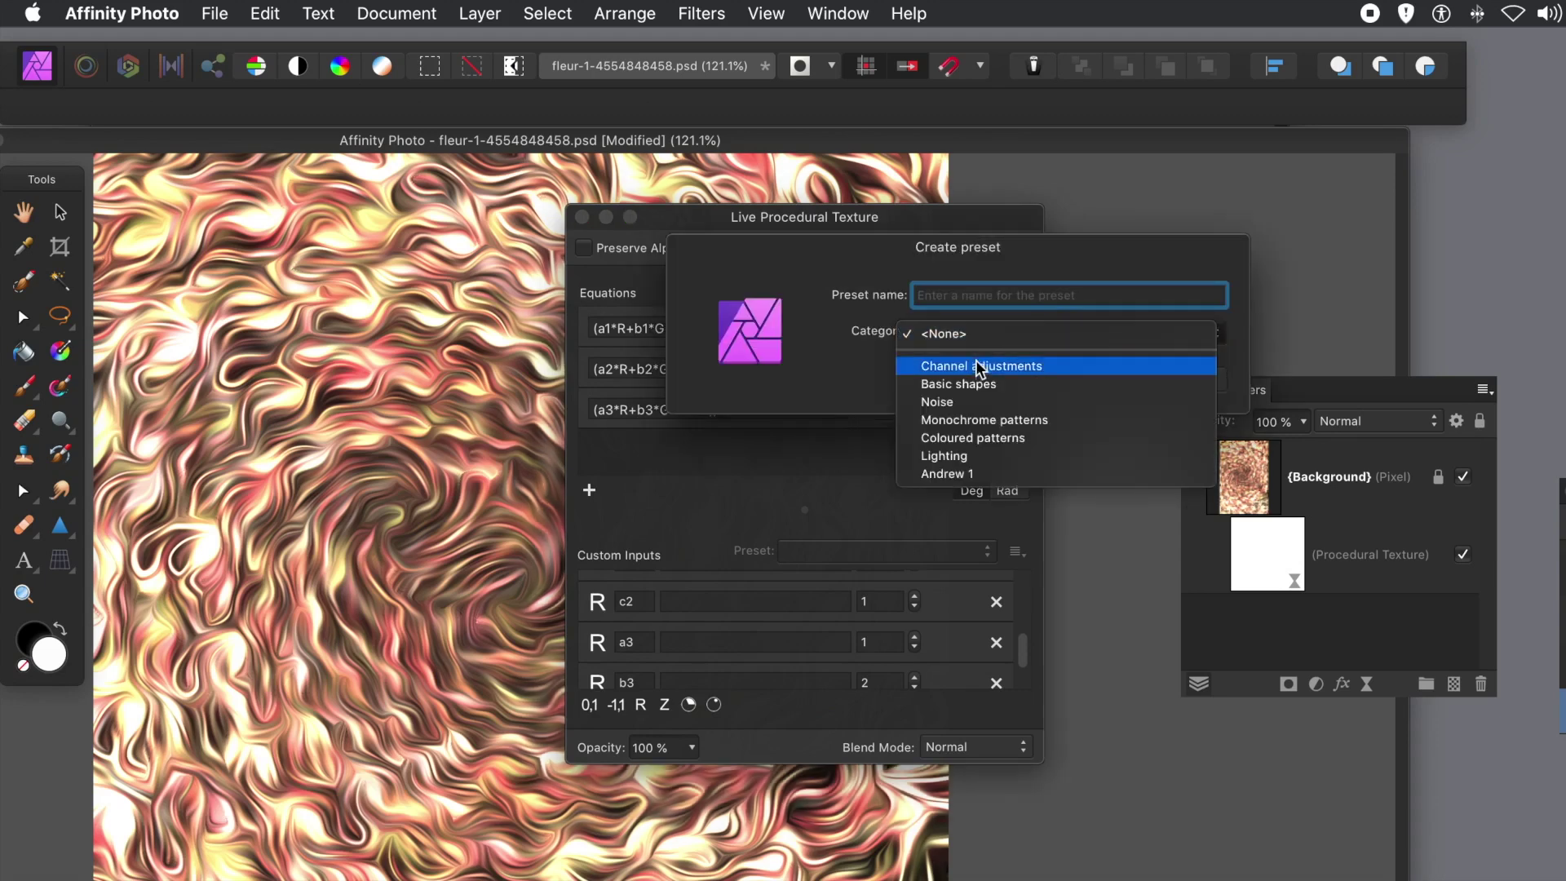
left_click(979, 366)
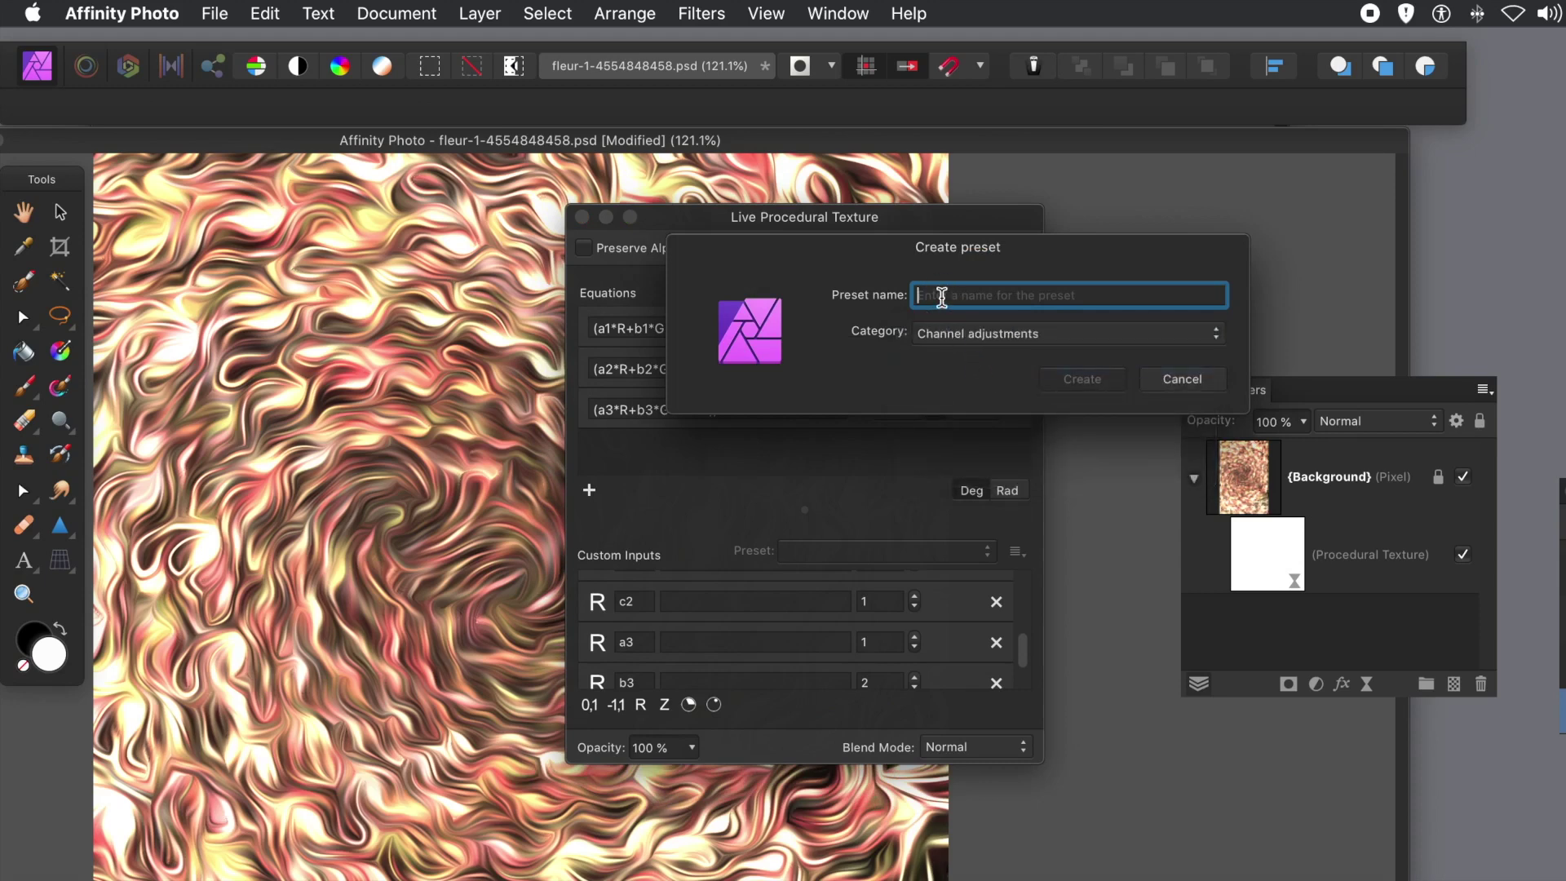
type("Gray1")
left_click(1121, 387)
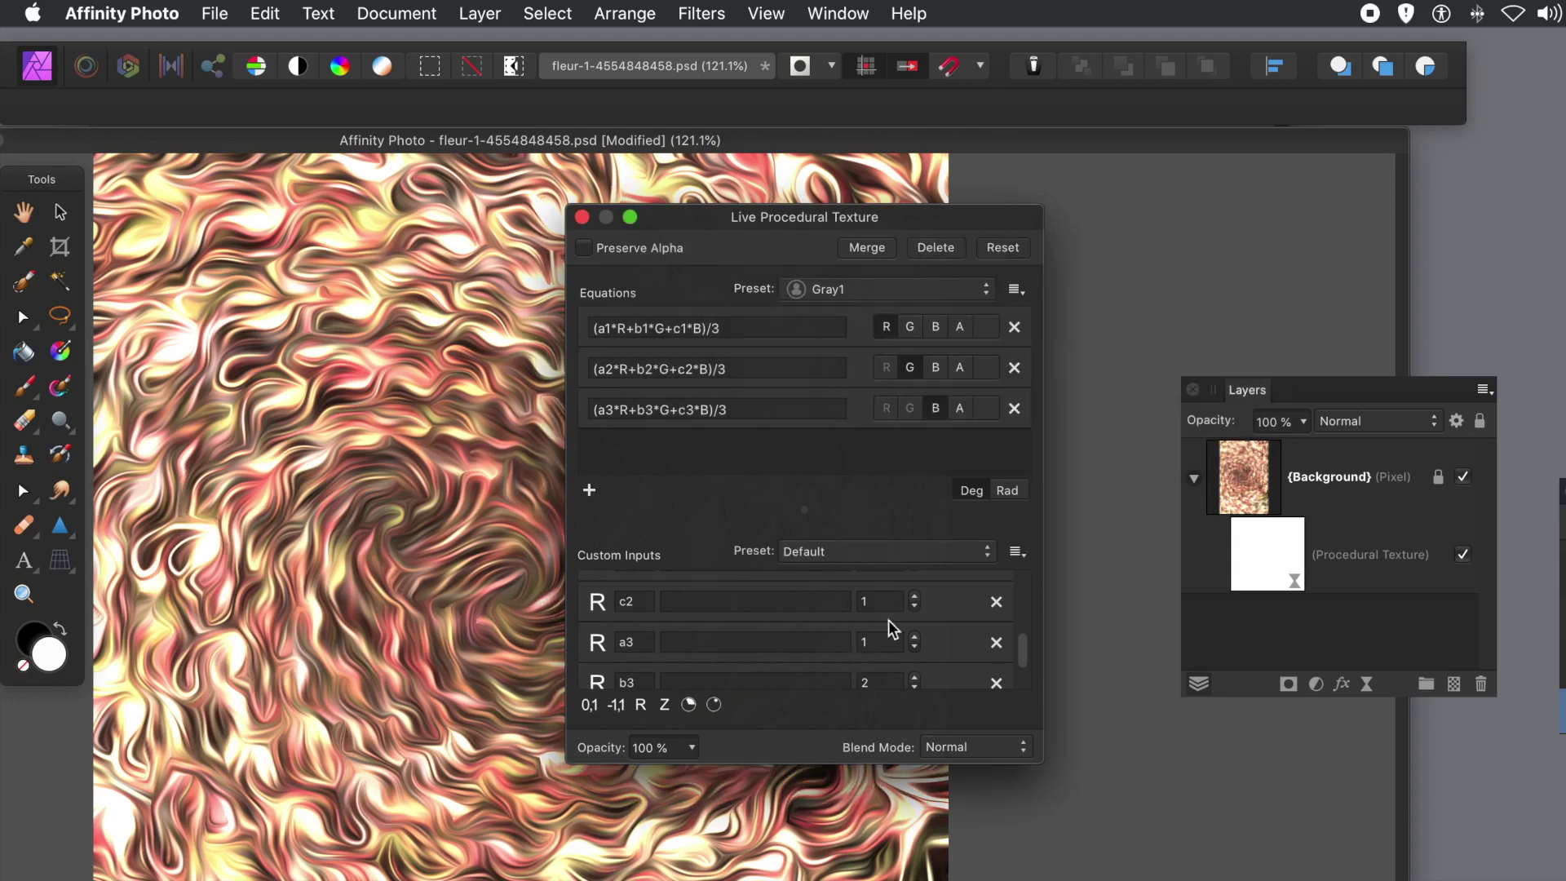
- Browse the custom input value presets without choosing one, then open the blend mode choices
left_click(1016, 552)
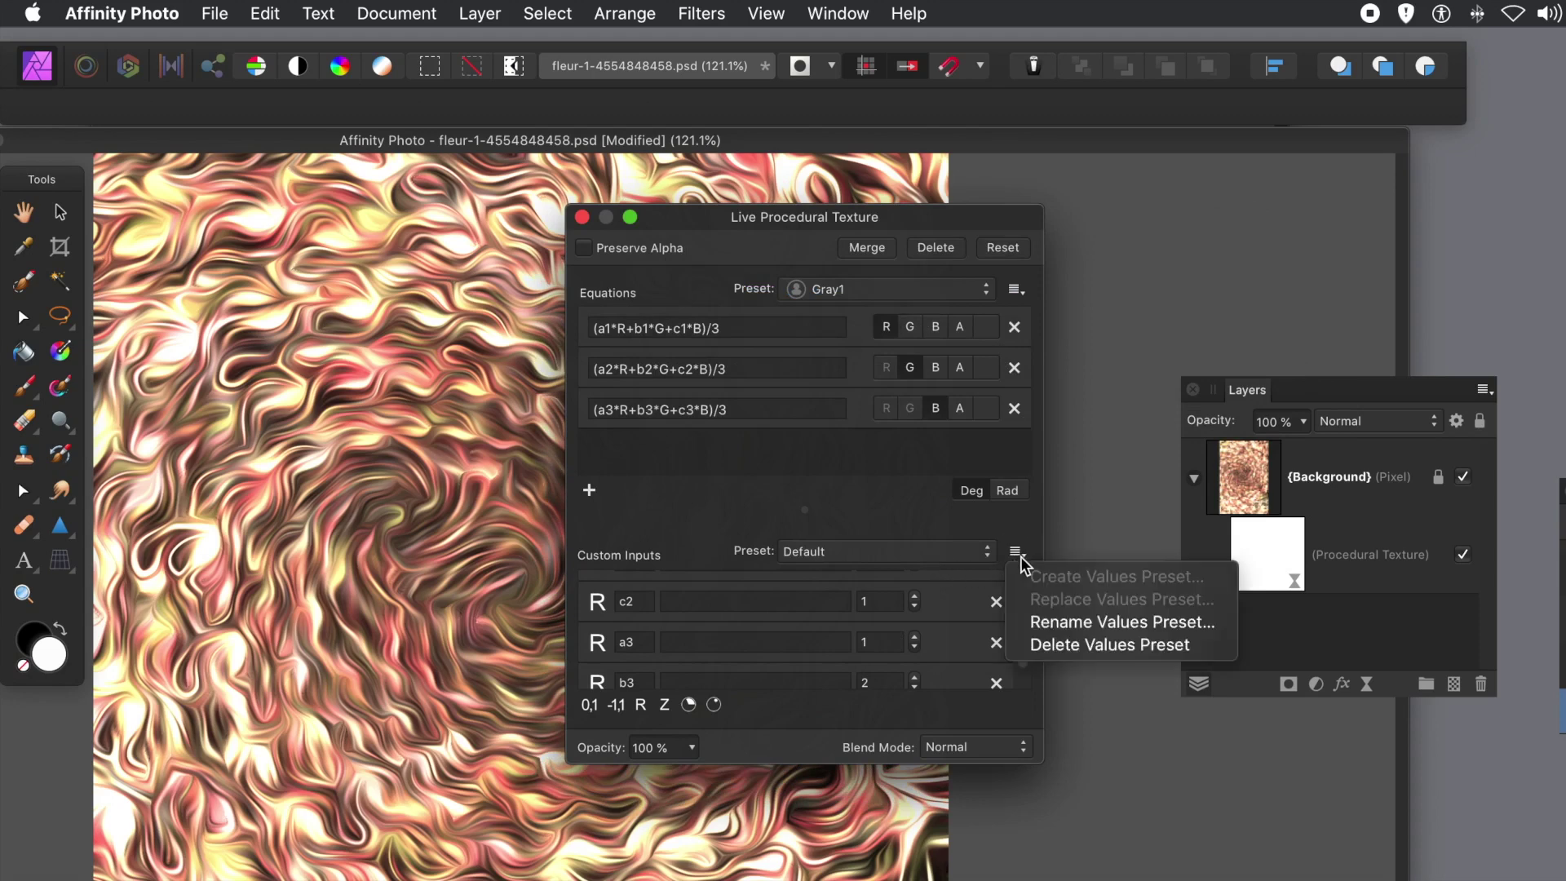
left_click(853, 602)
left_click(873, 601)
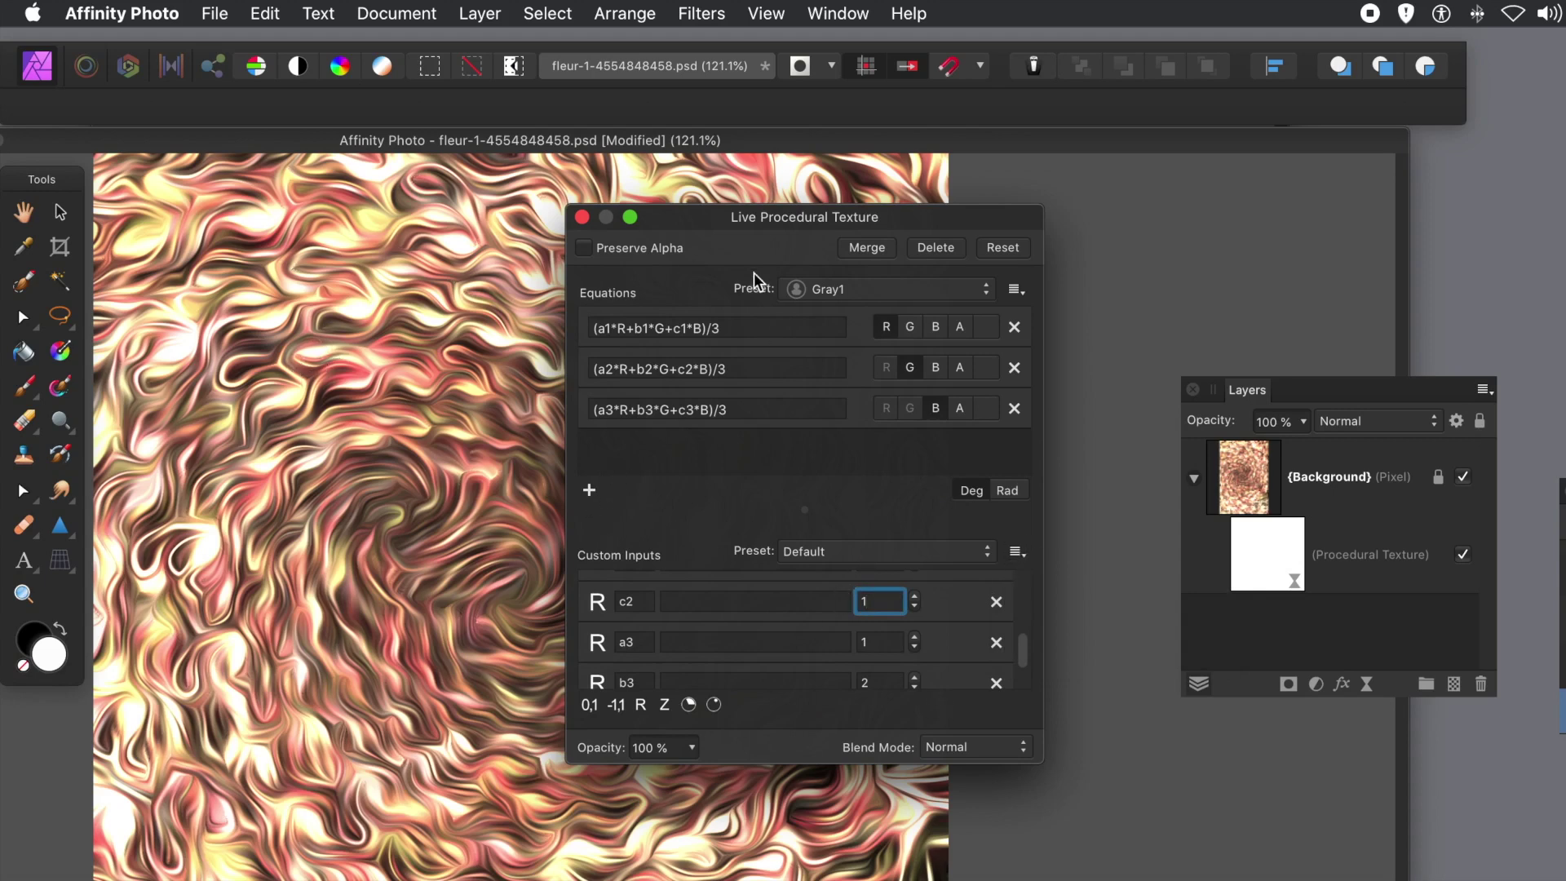
left_click(985, 745)
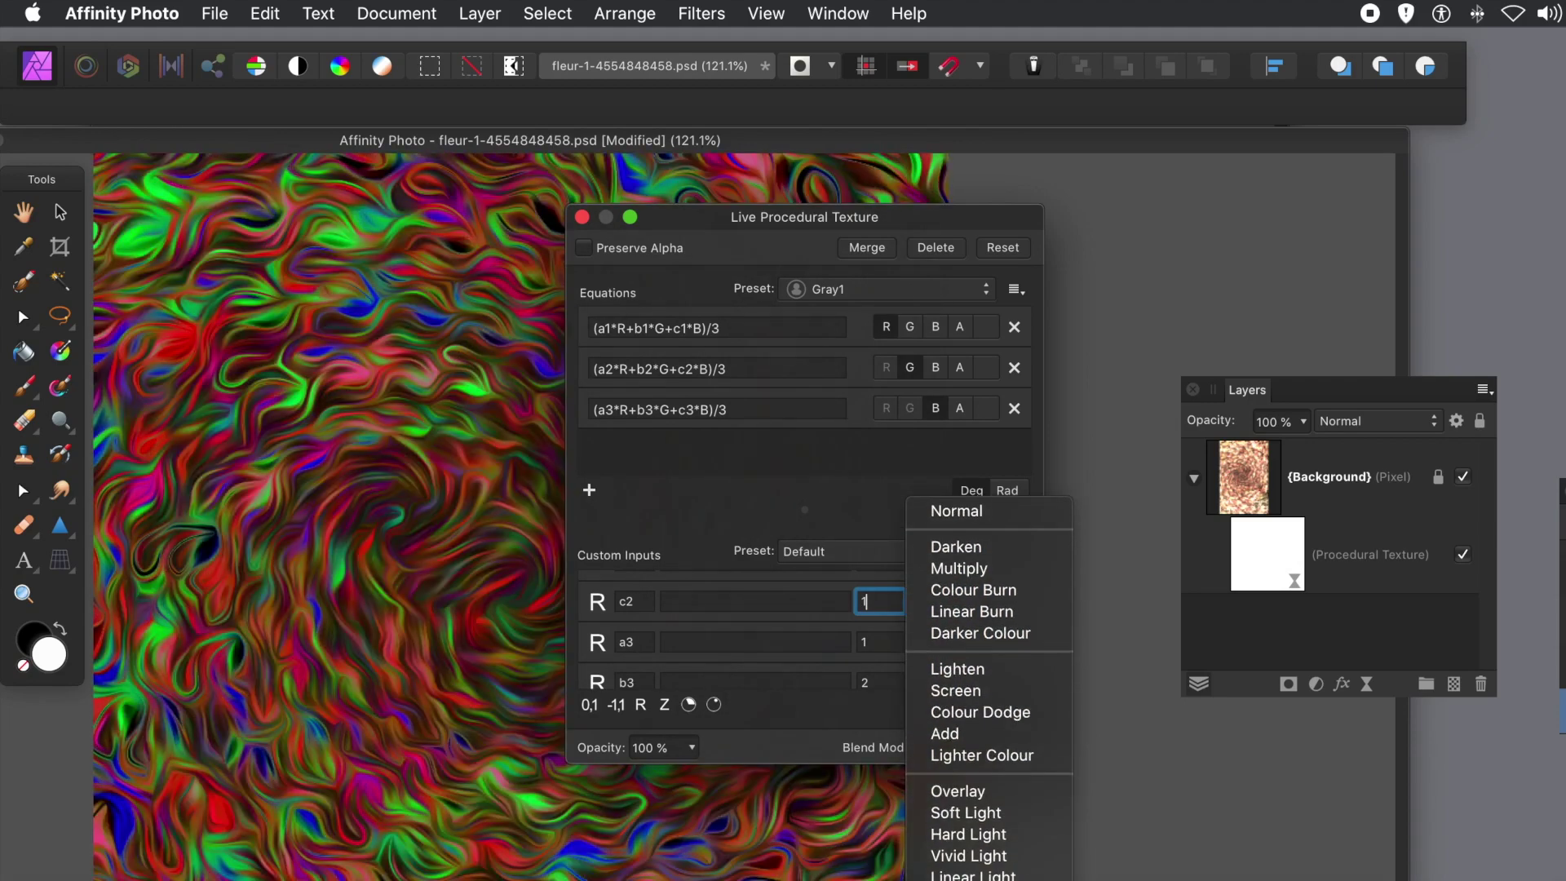
- Confirm Difference blending and settle the c2 input at 3 after trying other values
key("Return")
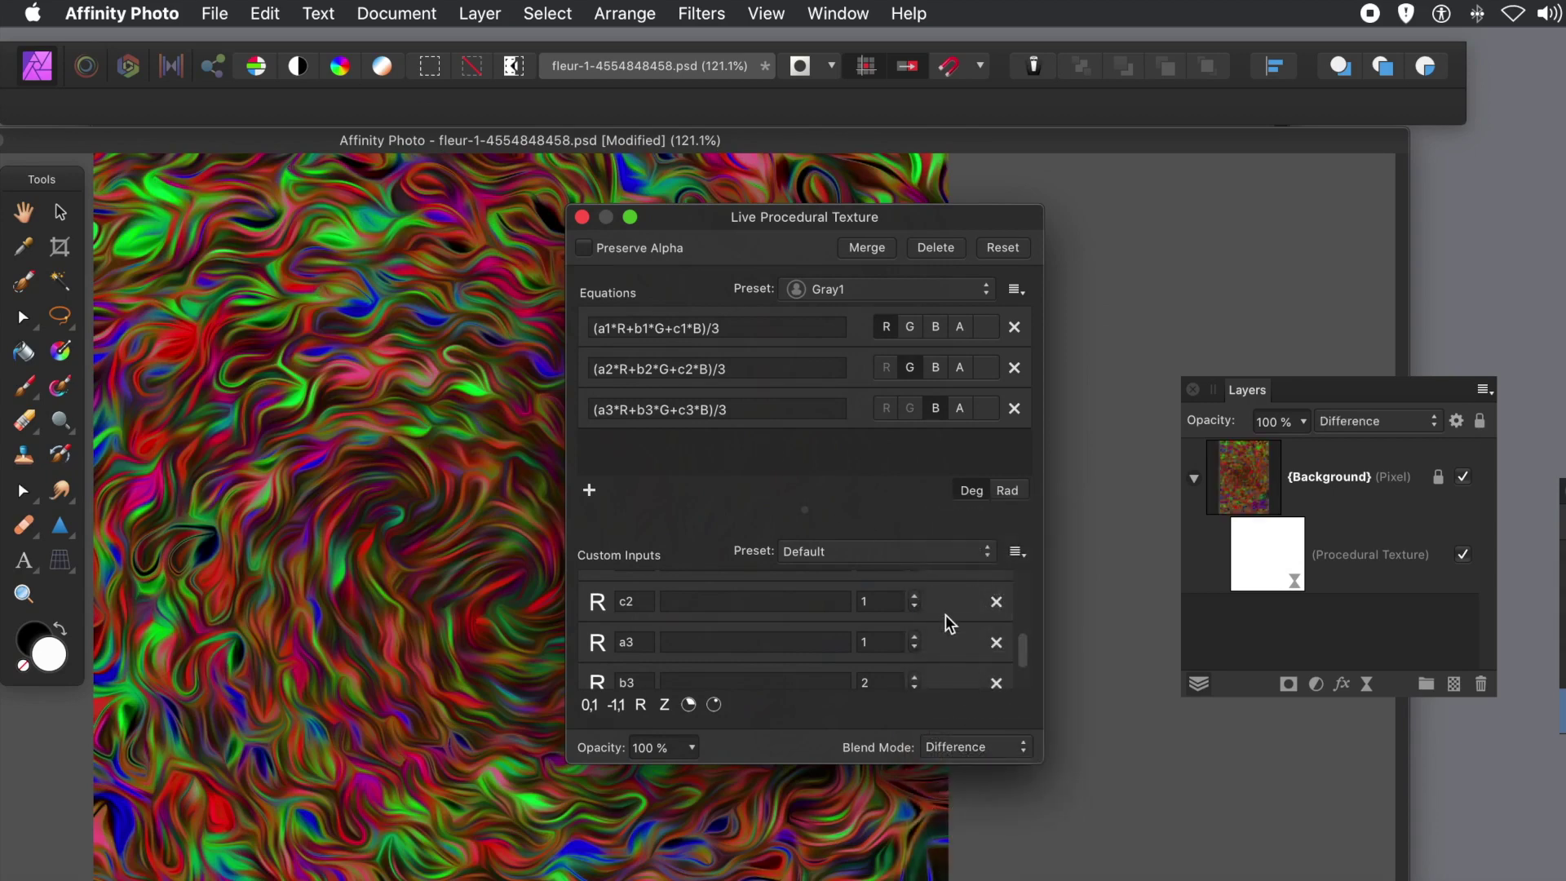
left_click(918, 598)
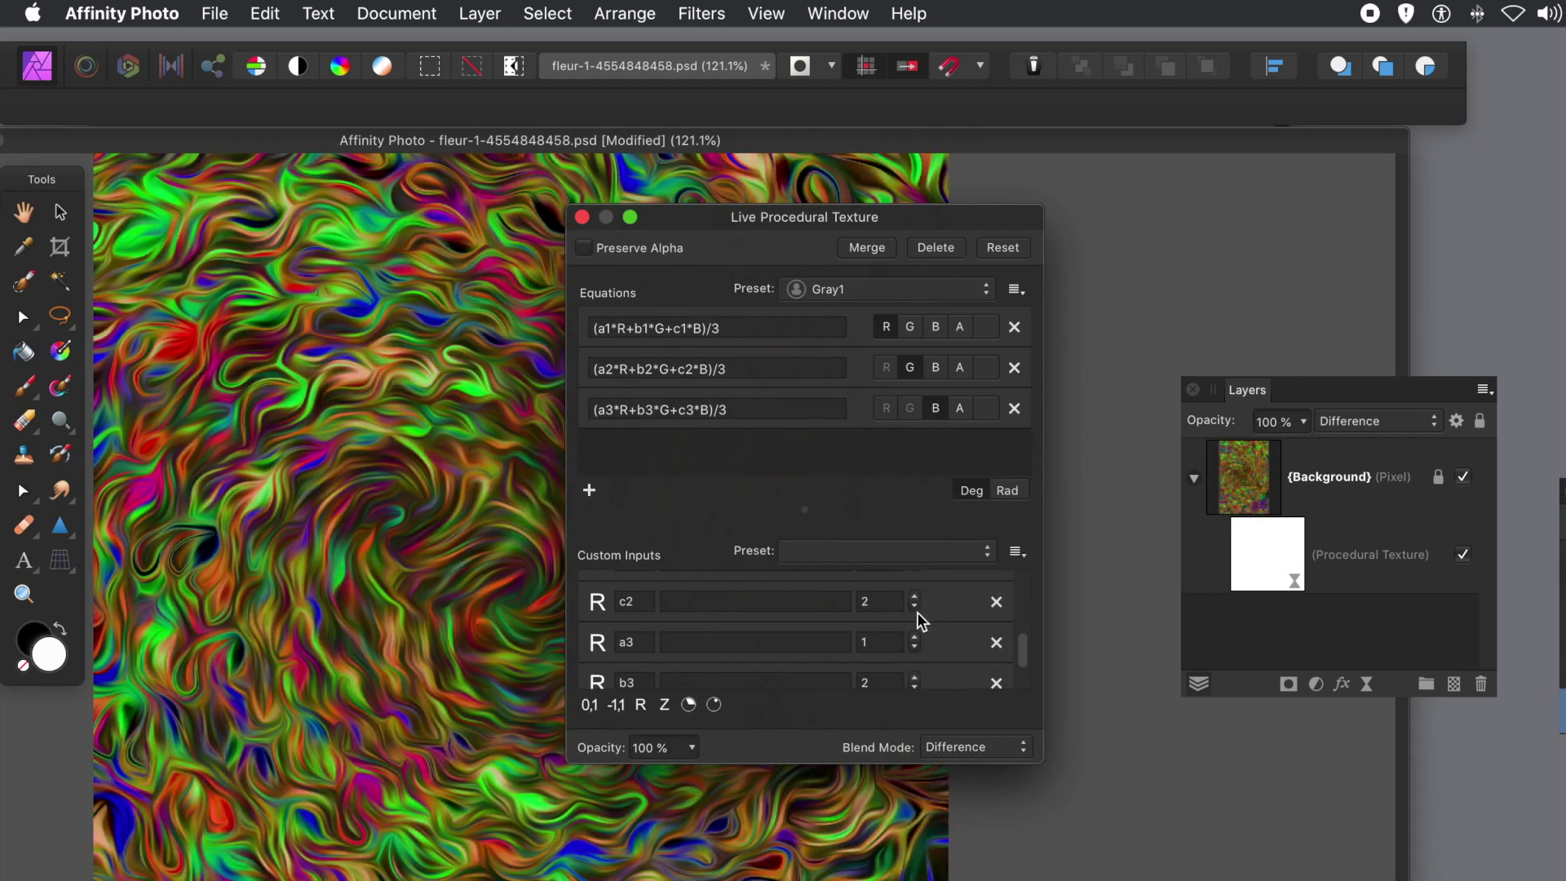
left_click(915, 609)
left_click(914, 596)
left_click(914, 596)
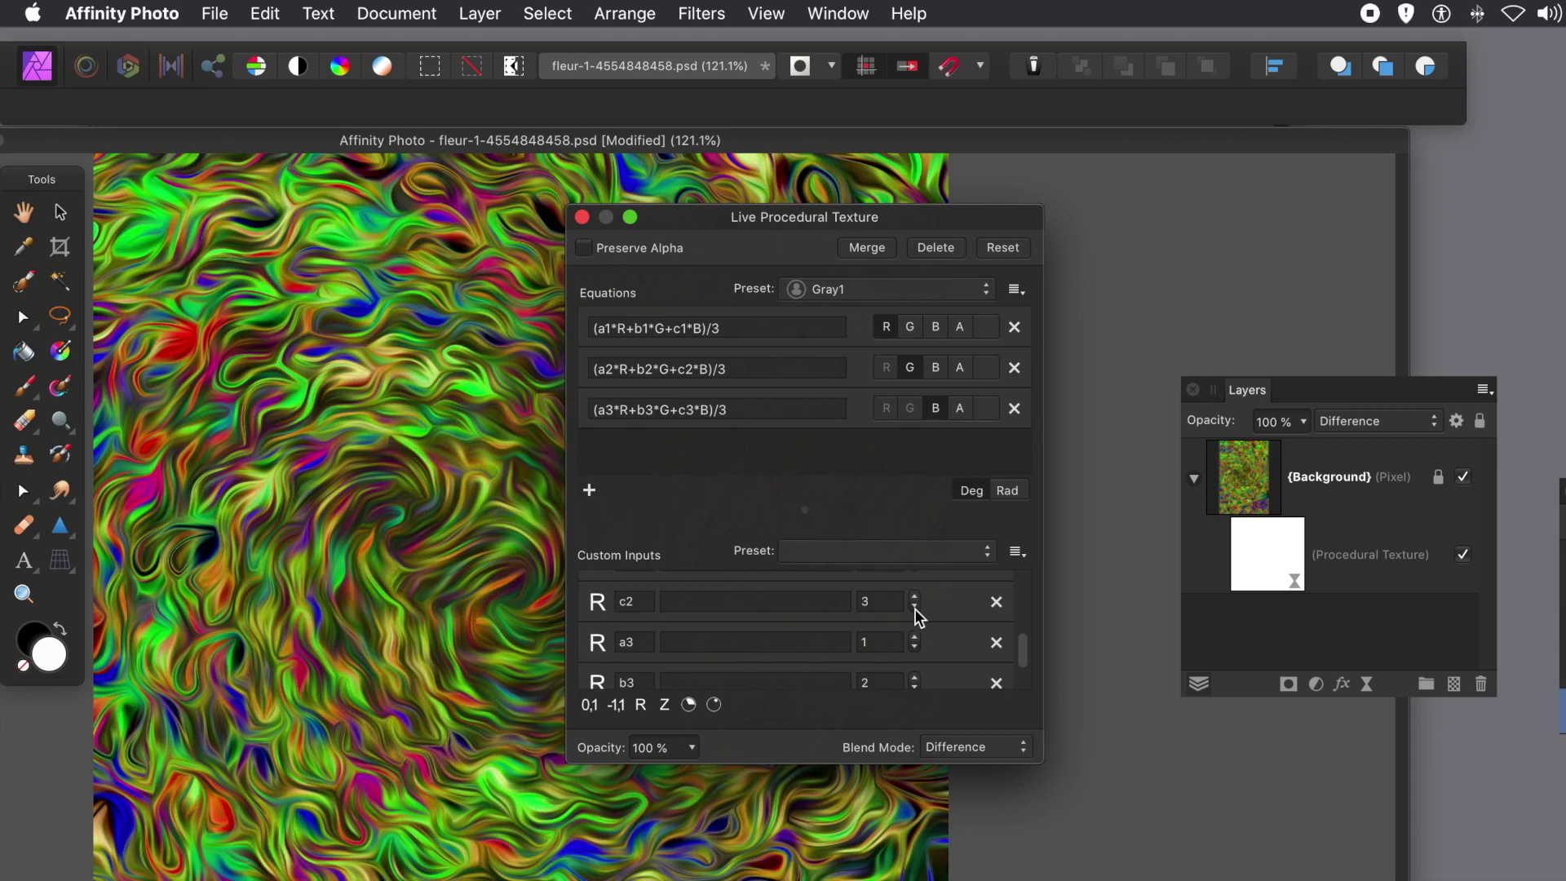
left_click(914, 608)
left_click(916, 597)
scroll(1019, 656, "up", 3)
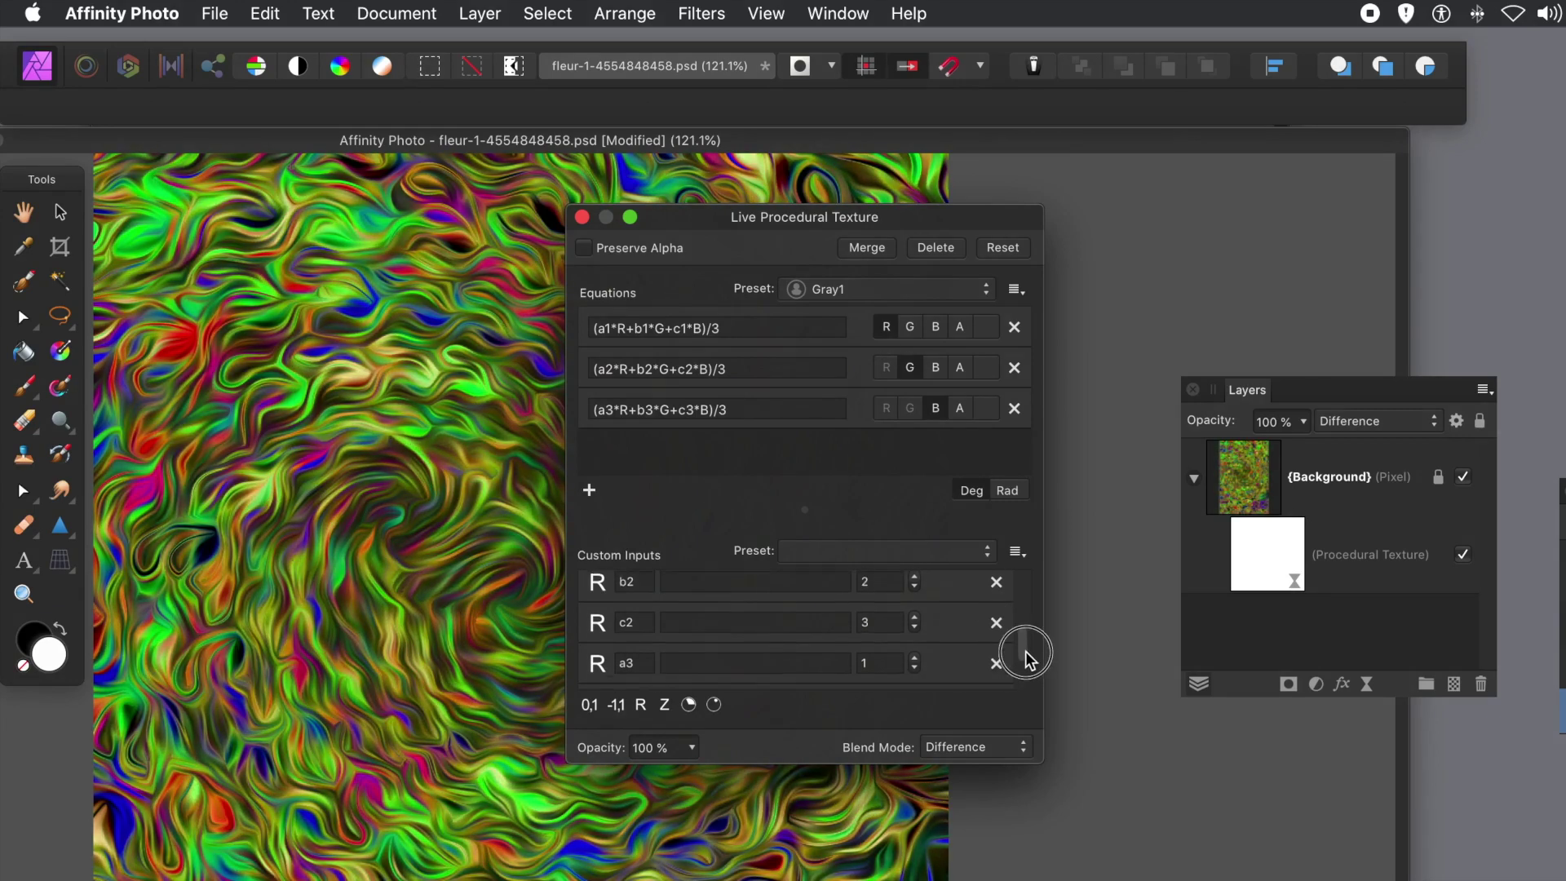
- Lower a2 to 1, raise c1 toward orange-red, raise a3 to 2, and close the texture settings
left_click(915, 632)
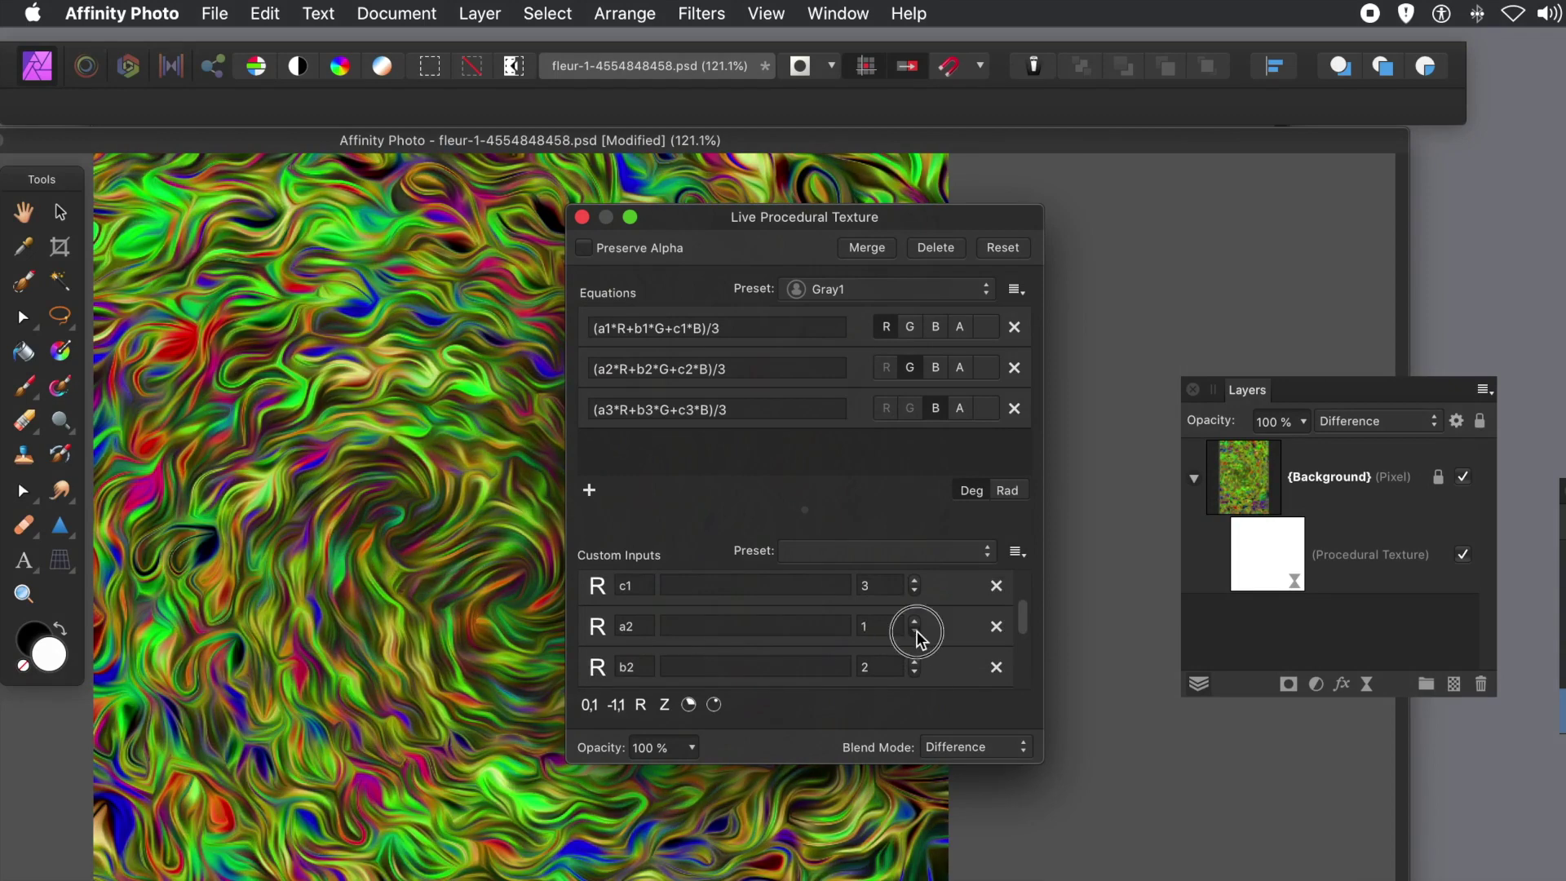
left_click(916, 589)
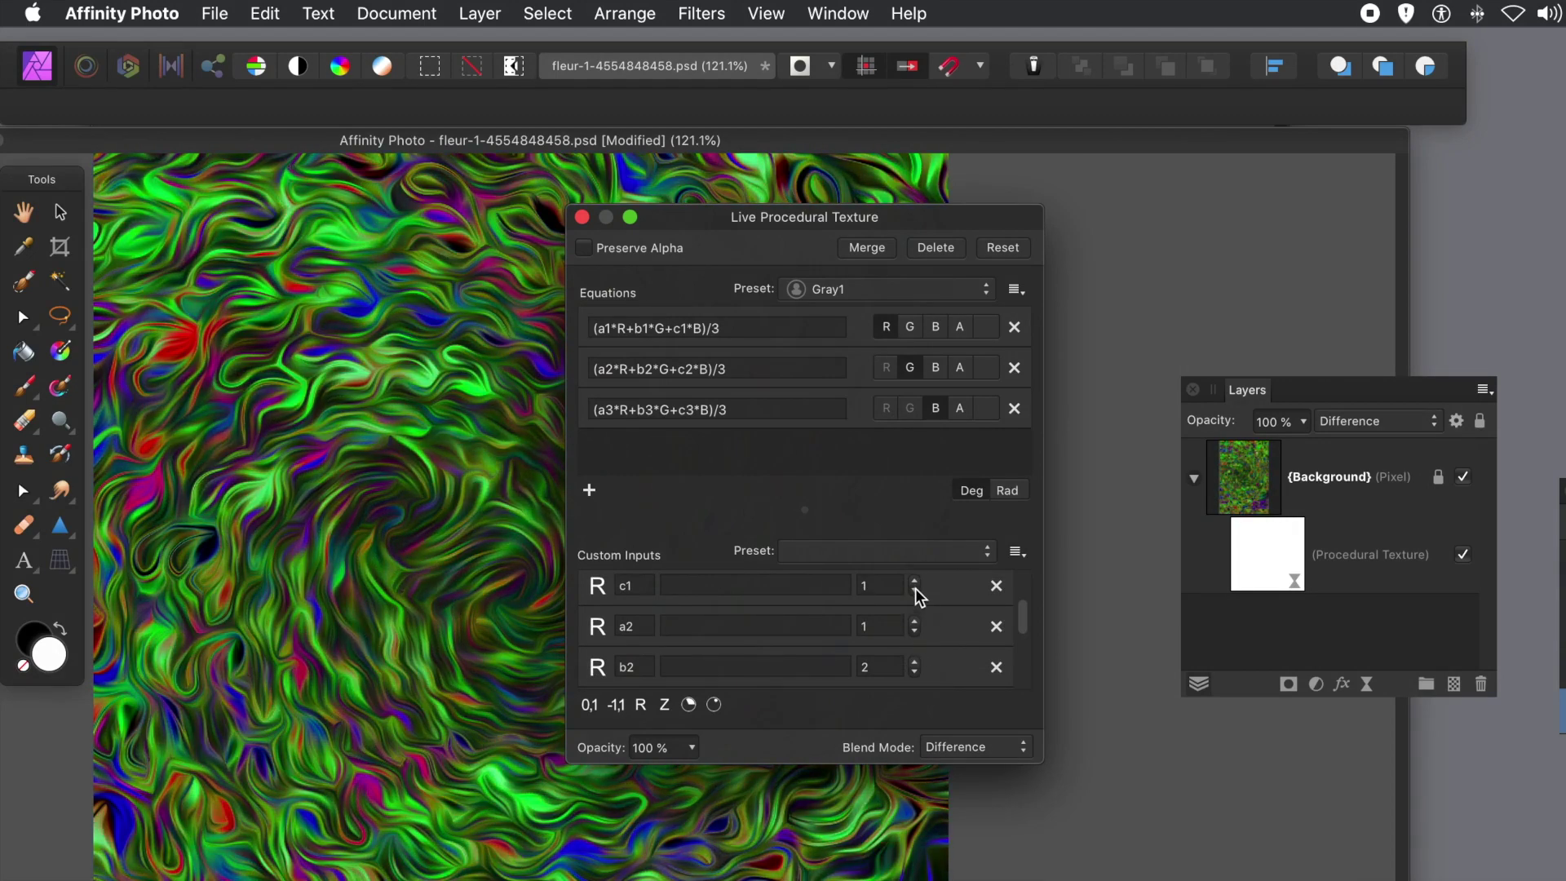
left_click(915, 581)
left_click(915, 580)
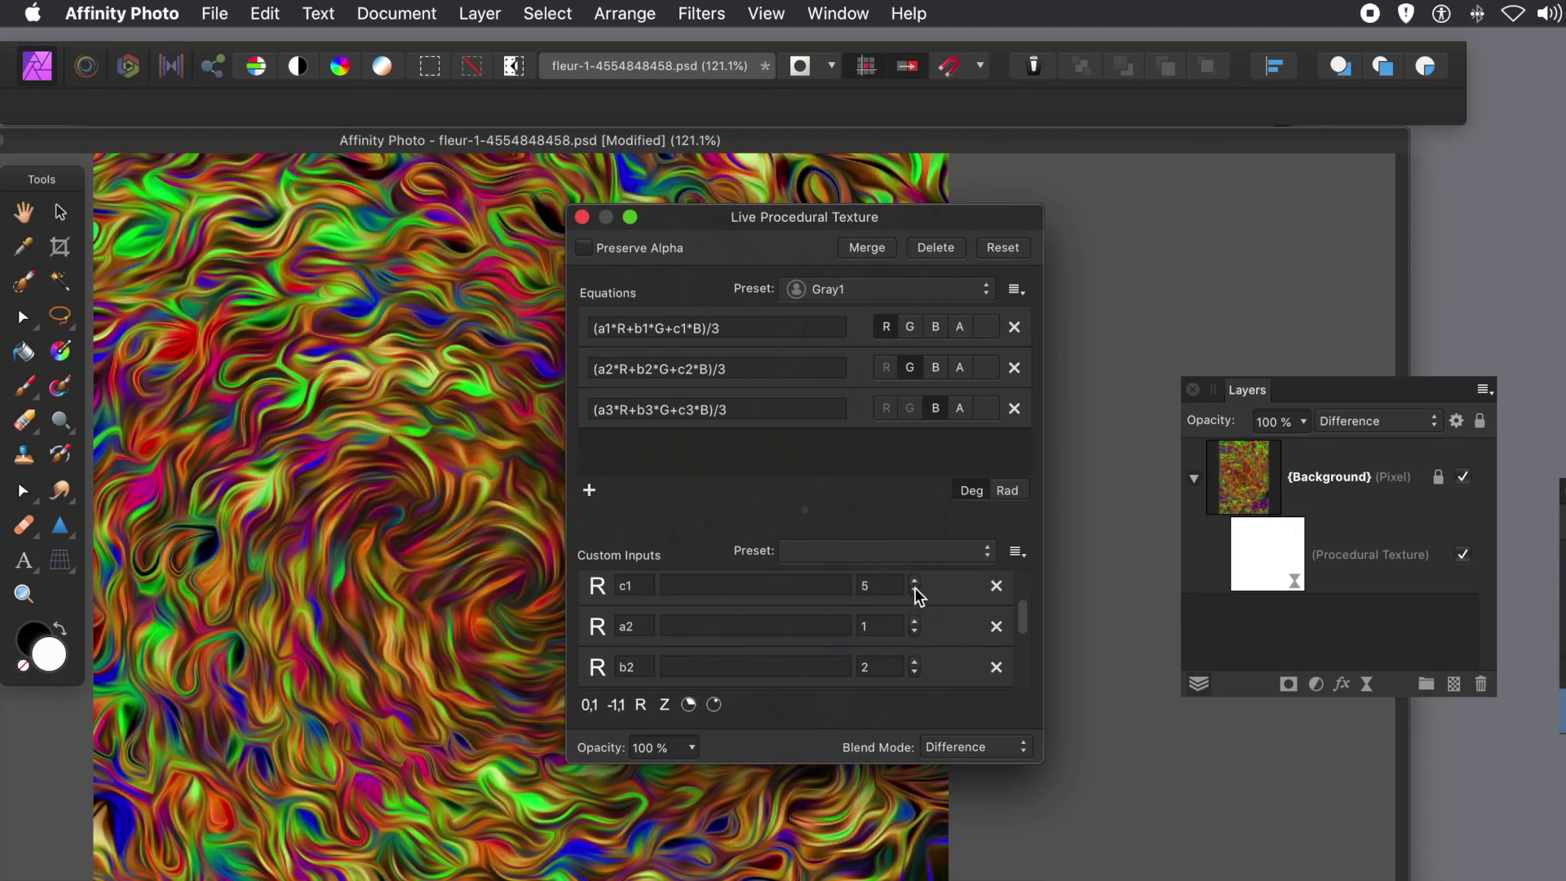
left_click_drag(1024, 628, 1021, 664)
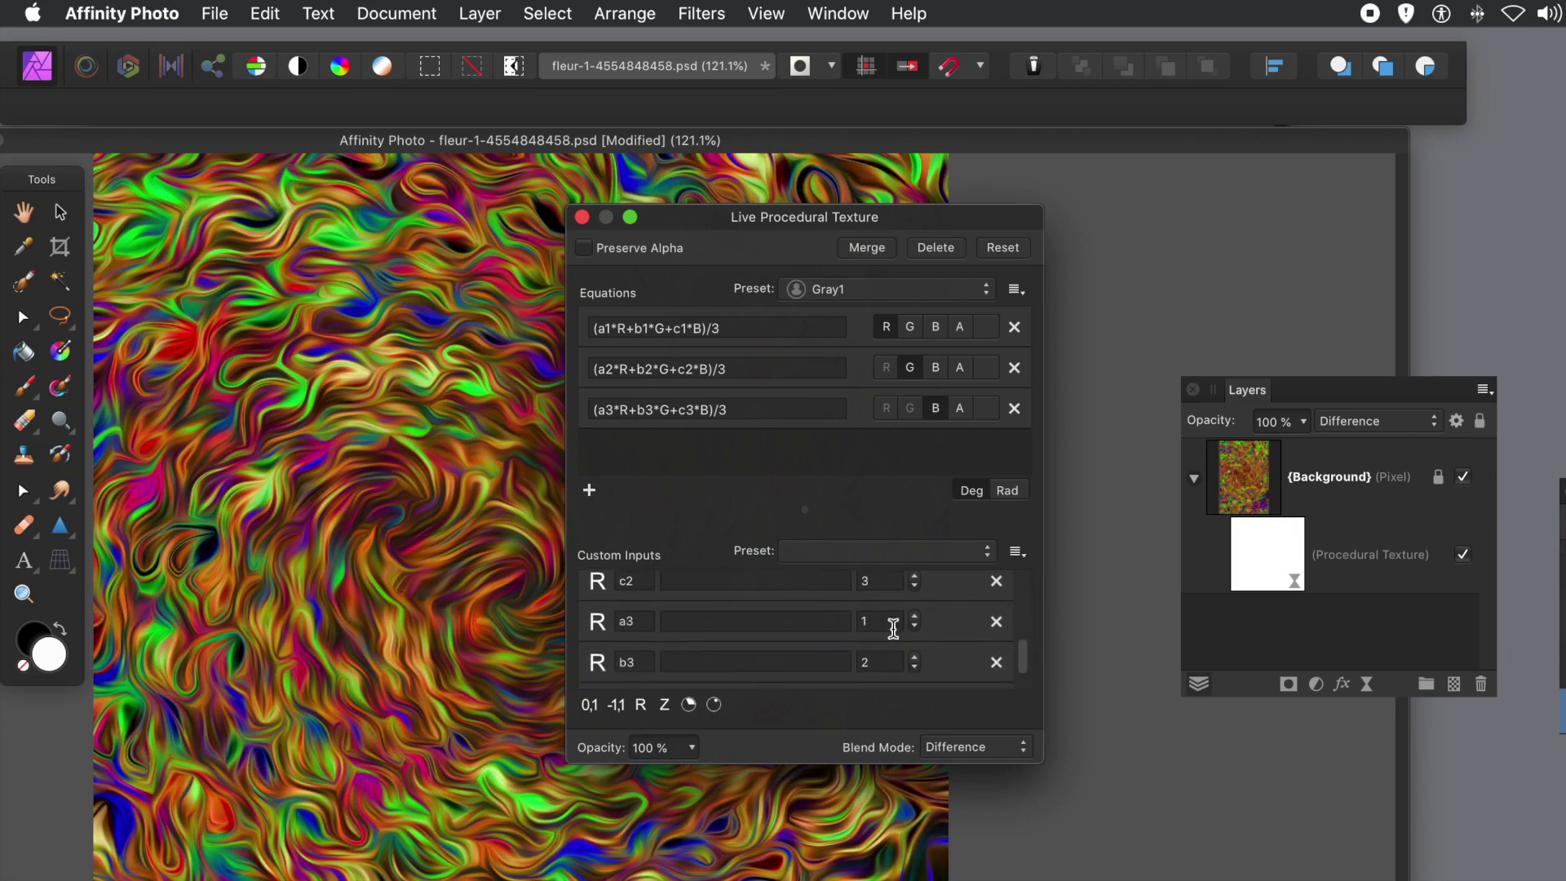
left_click(914, 617)
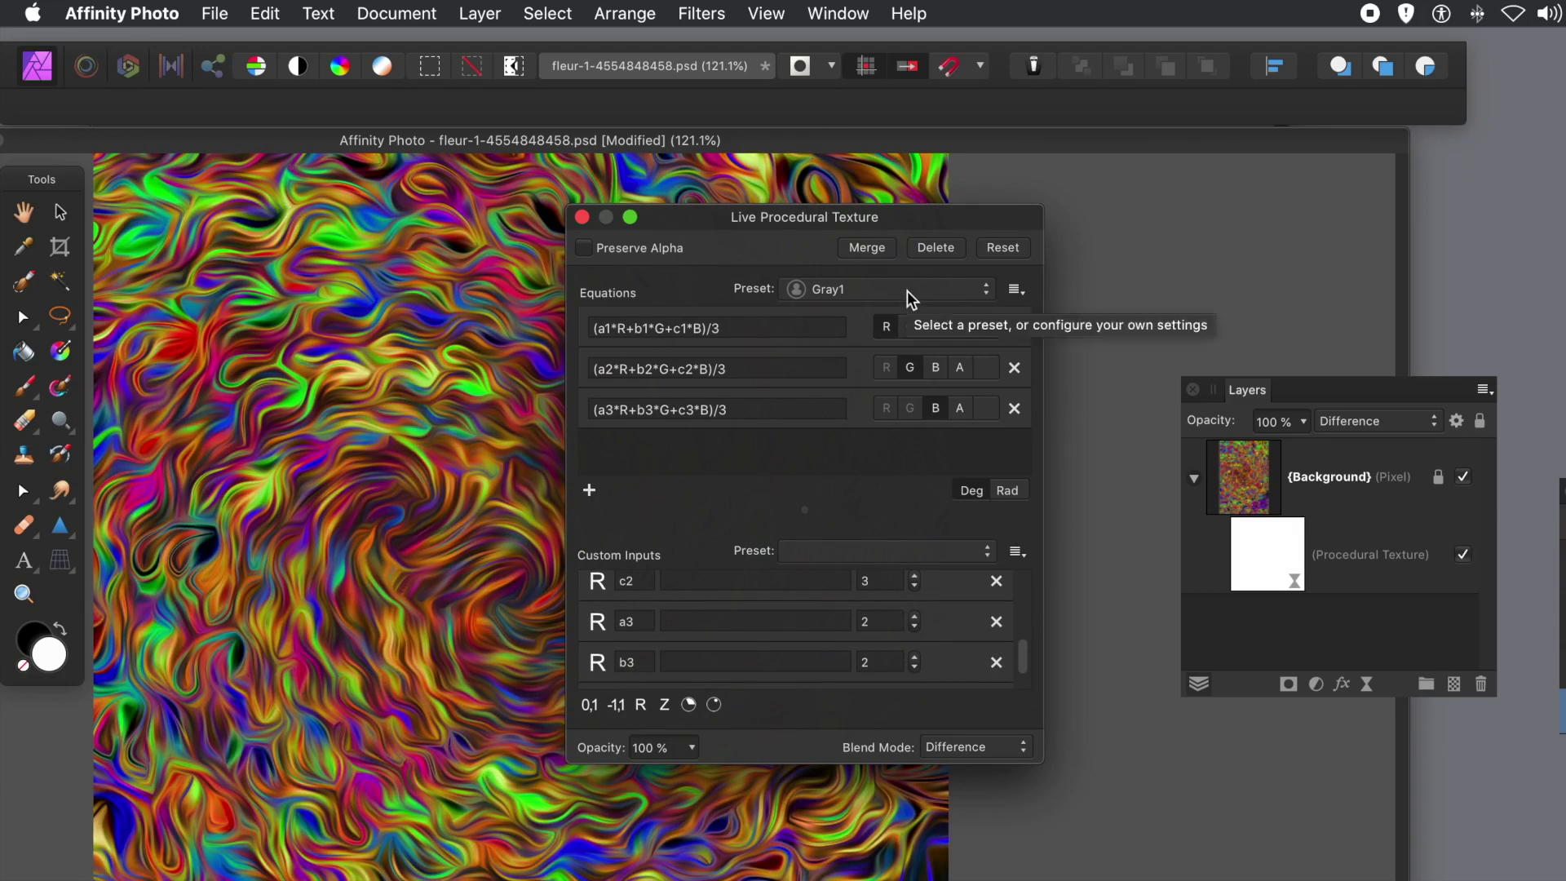
left_click(582, 217)
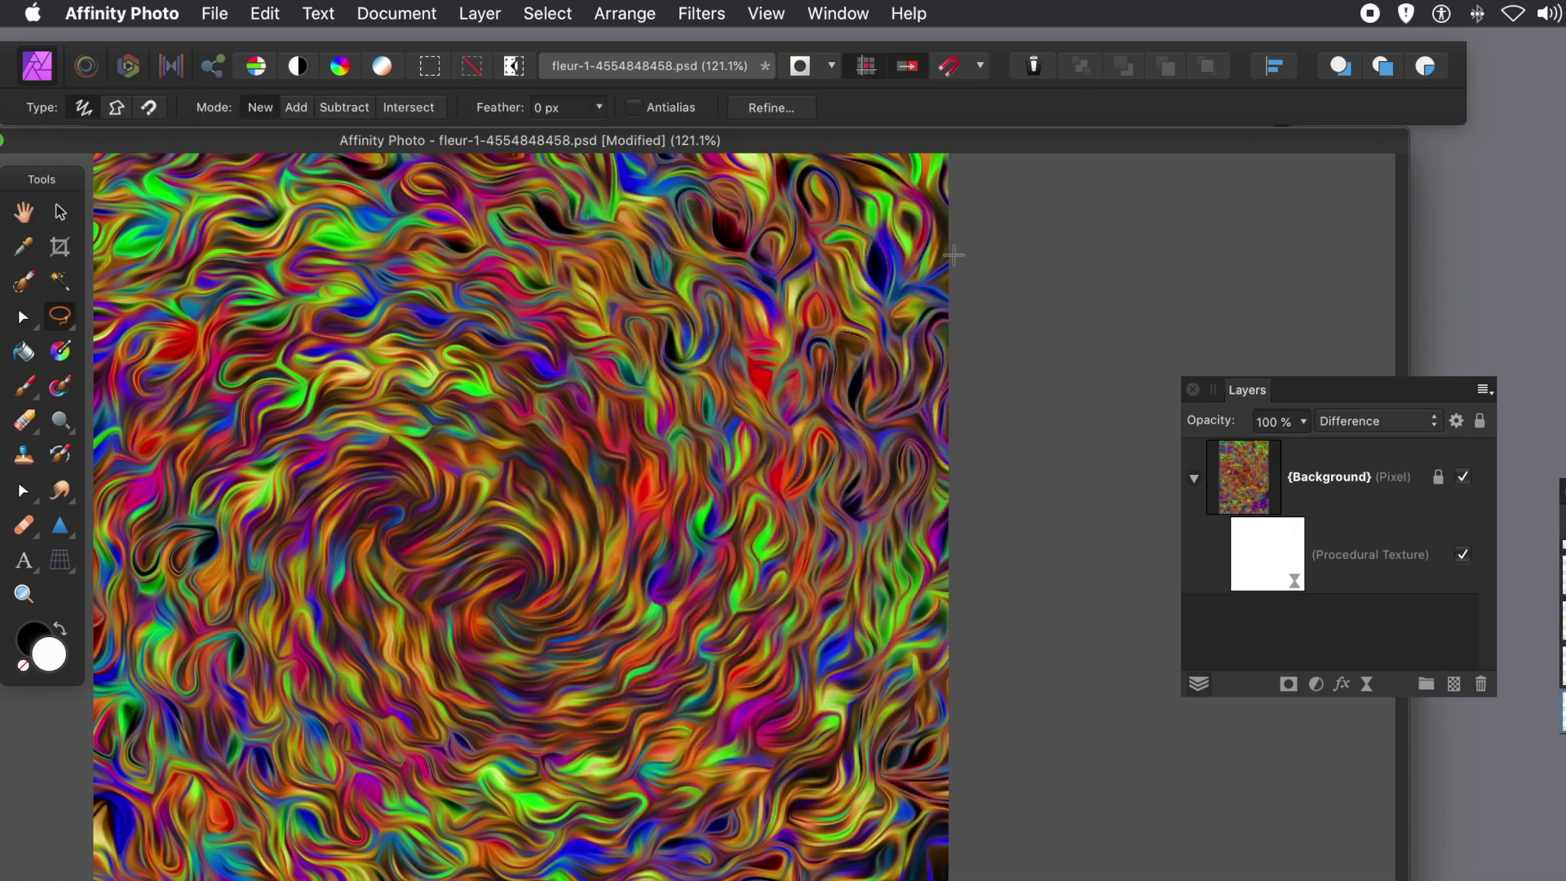
- Reopen the background's Procedural Texture layer settings from the Layers panel and move the dialog clear
left_click_drag(1264, 397, 688, 500)
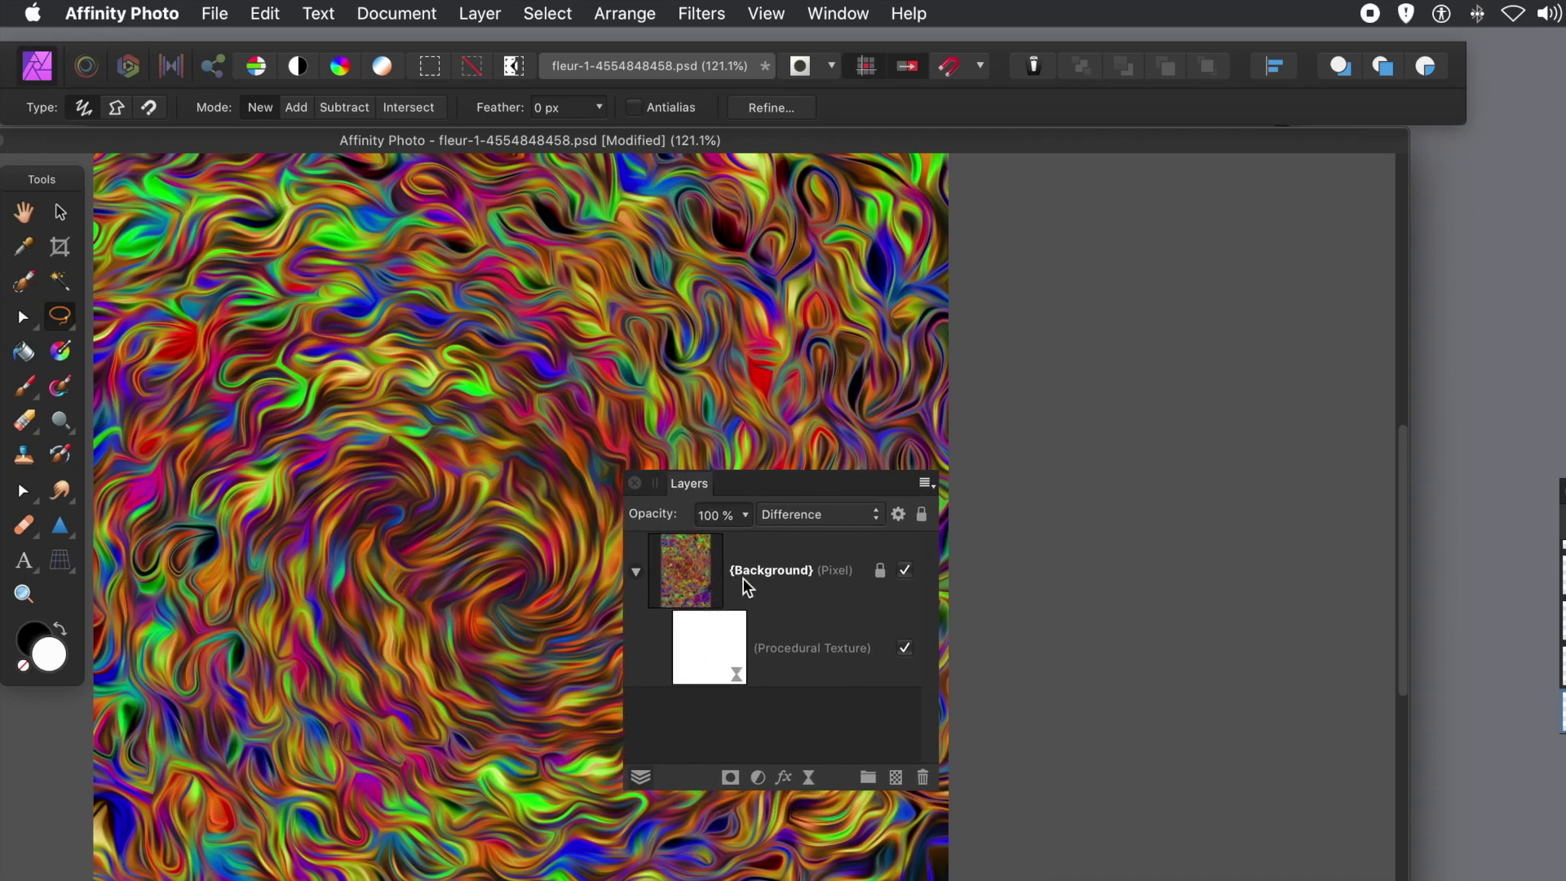
left_click(820, 649)
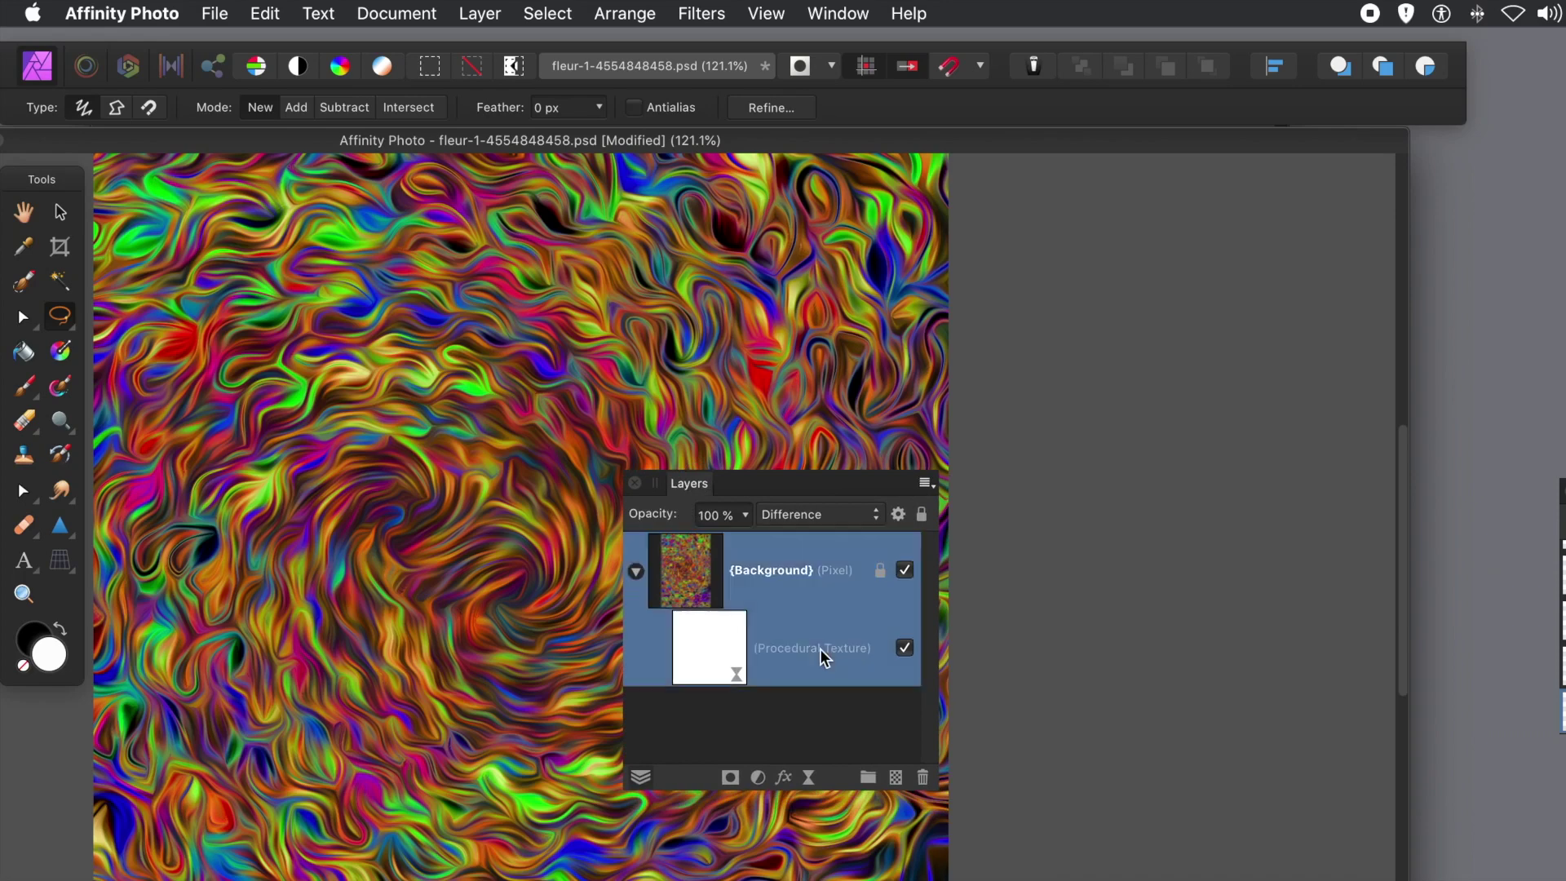
double_click(715, 647)
left_click_drag(685, 413, 887, 202)
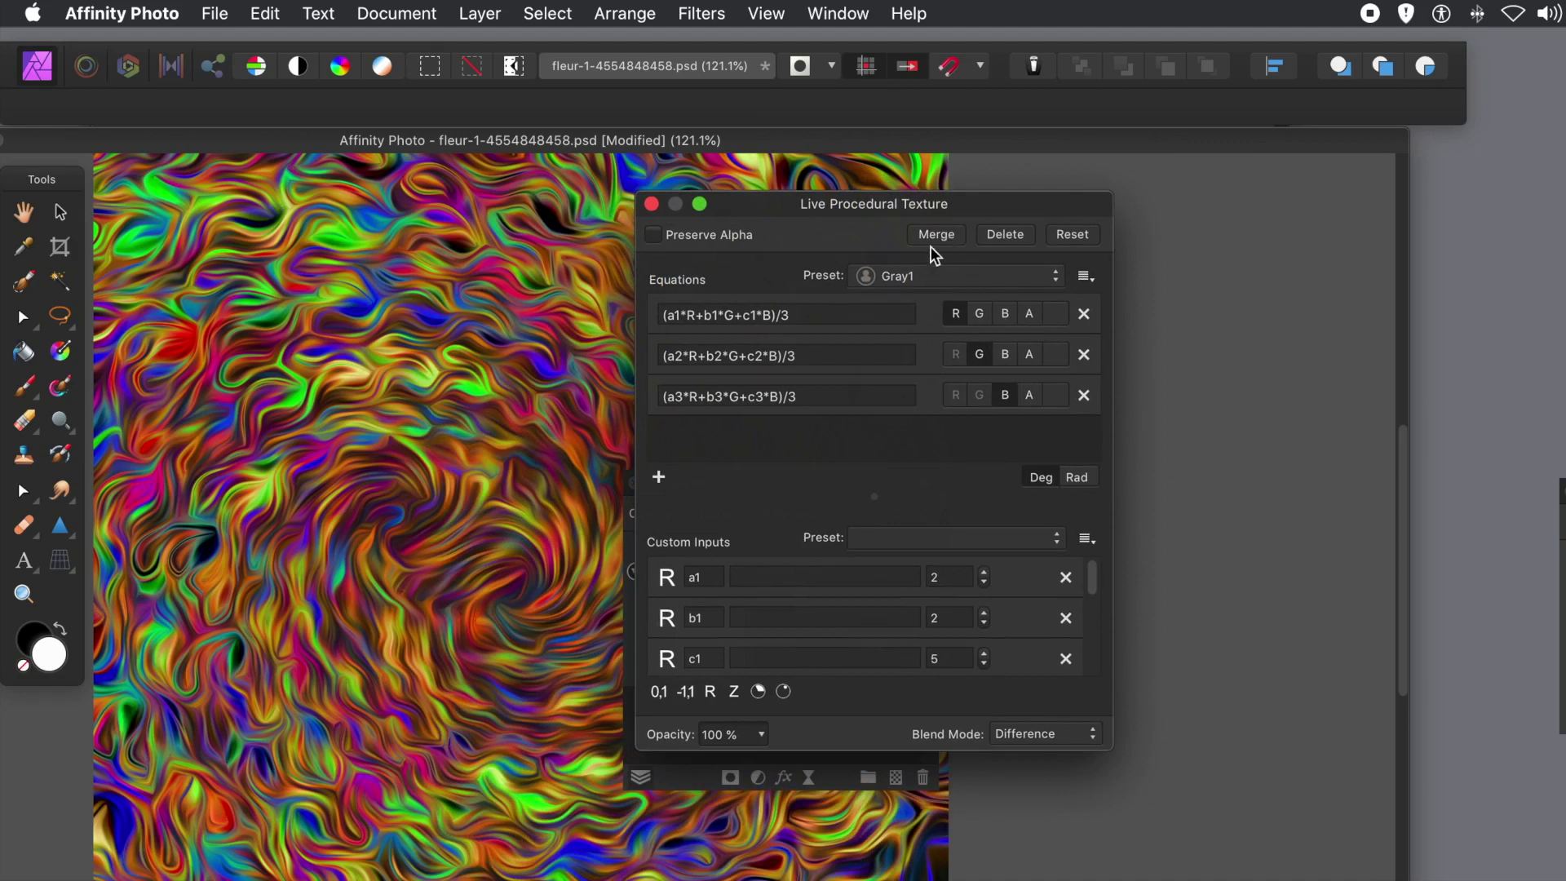
- Try editing the first equation's divisor 3 and the a1 input value
left_click(828, 315)
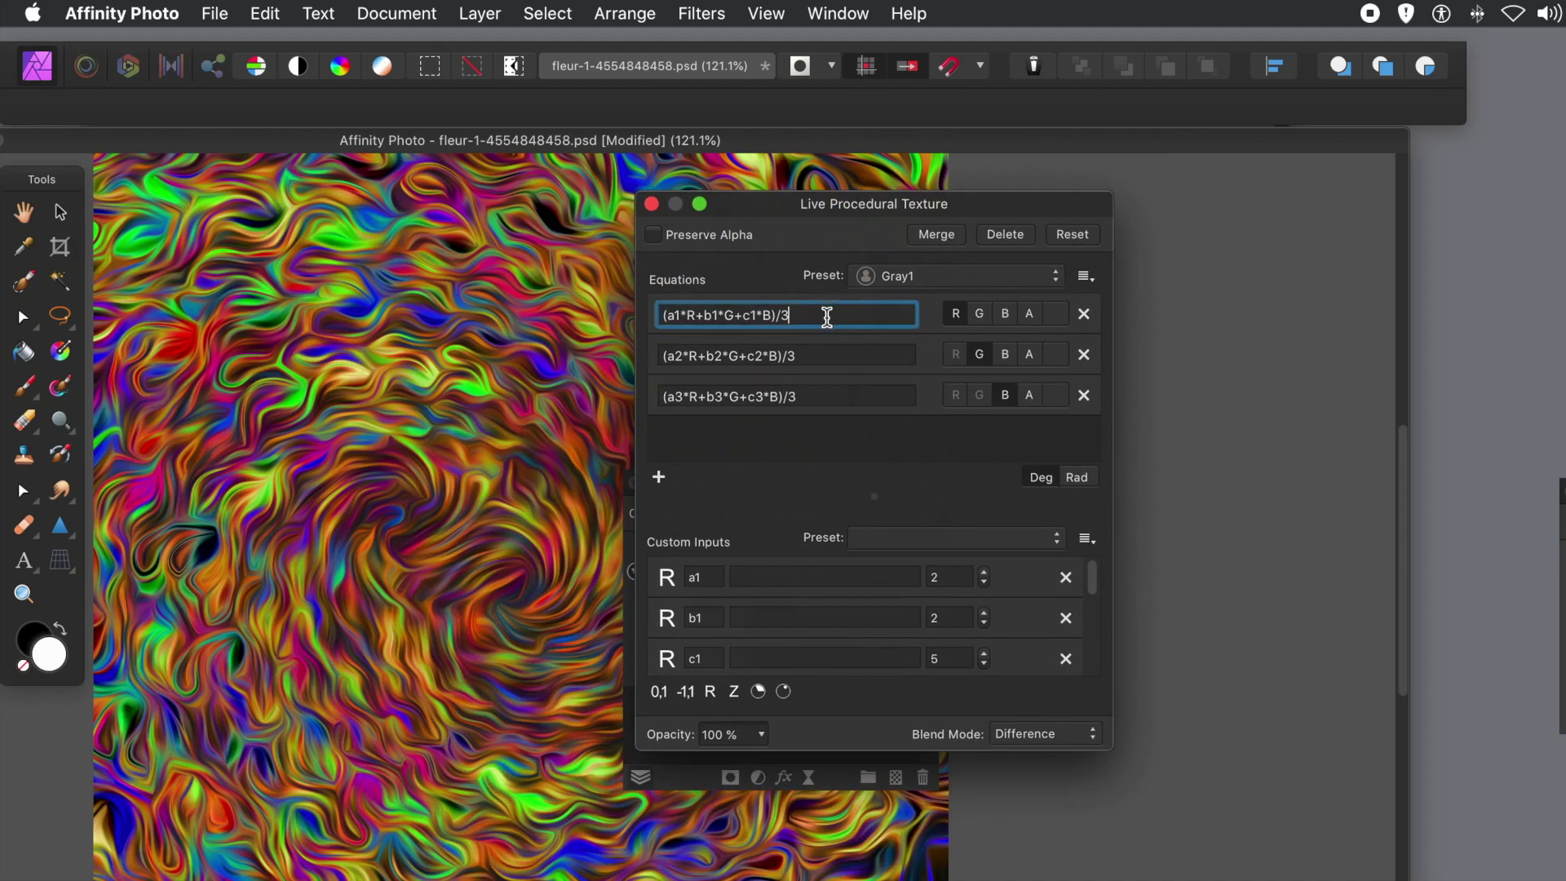
double_click(784, 315)
left_click(711, 314)
double_click(983, 573)
triple_click(985, 582)
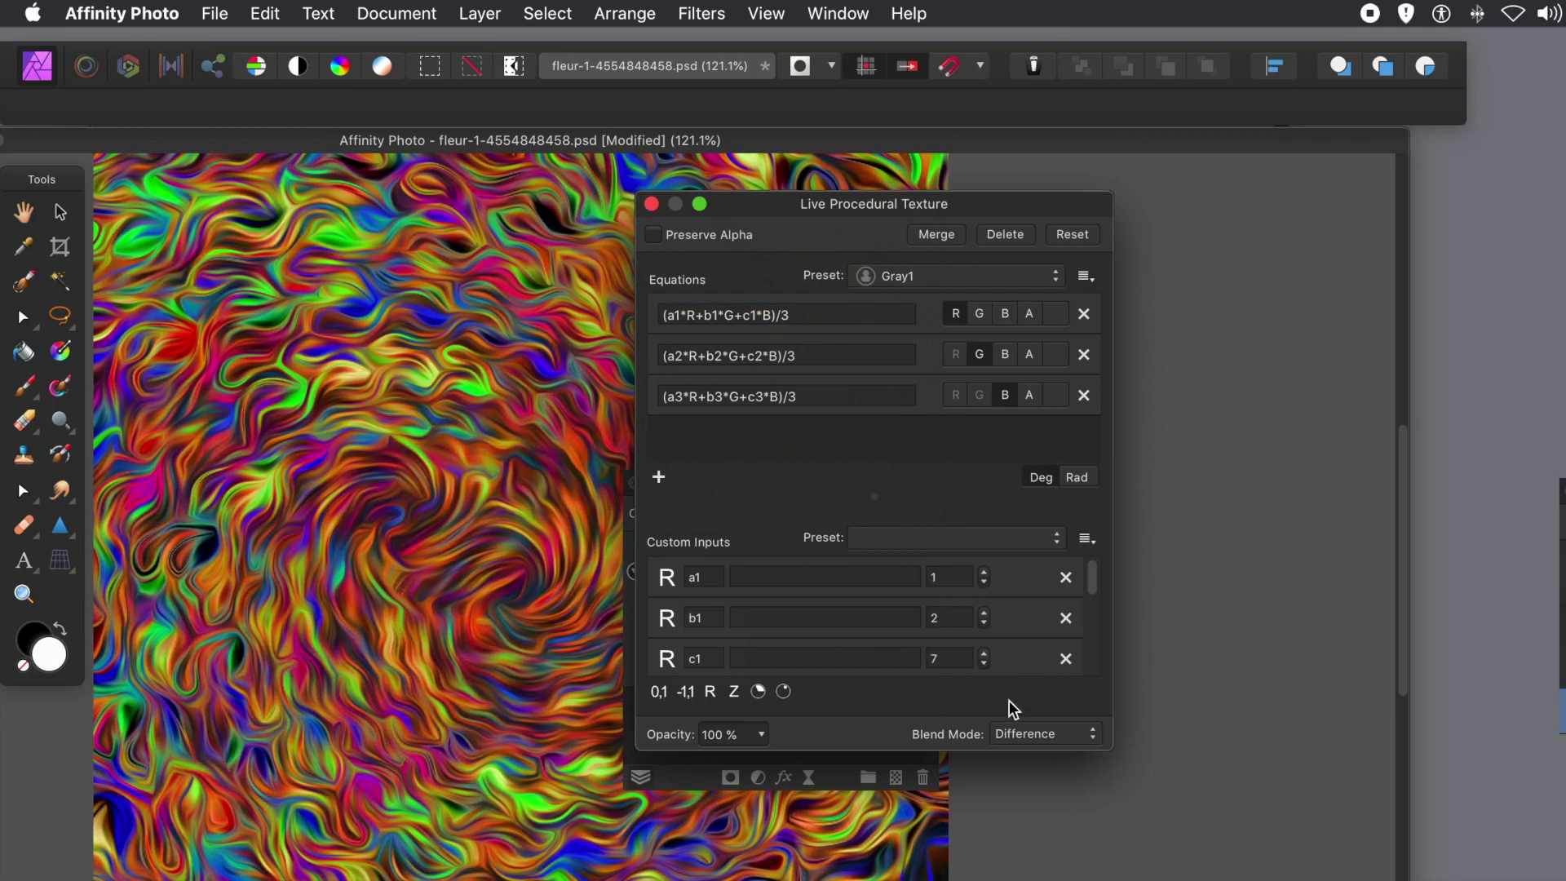
- Switch the filter's blend mode from Difference to Overlay
left_click(1034, 733)
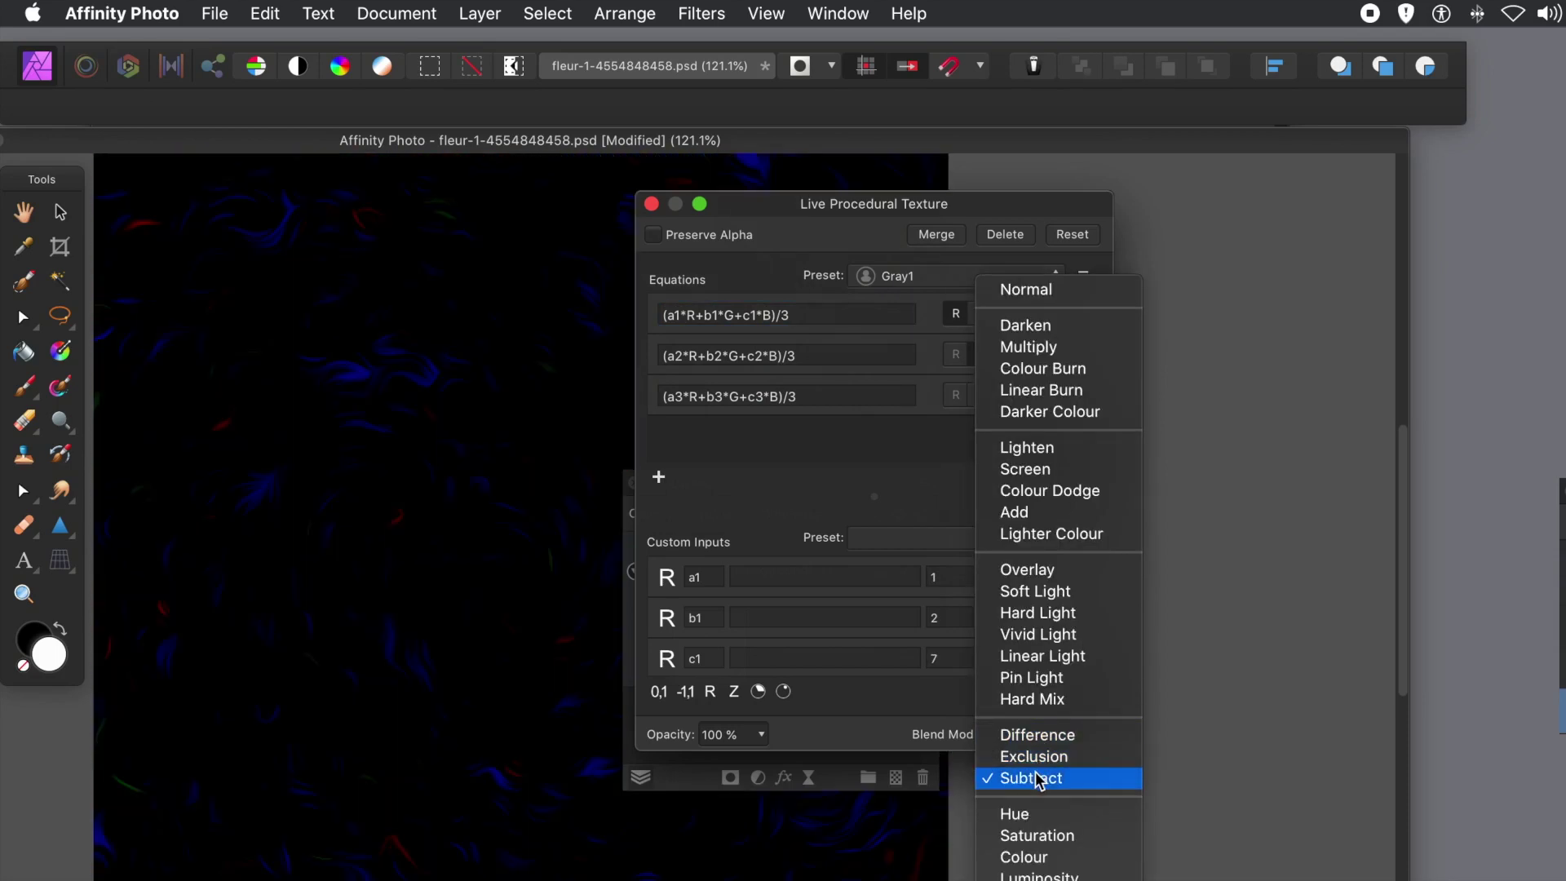
key("Escape")
left_click(1040, 738)
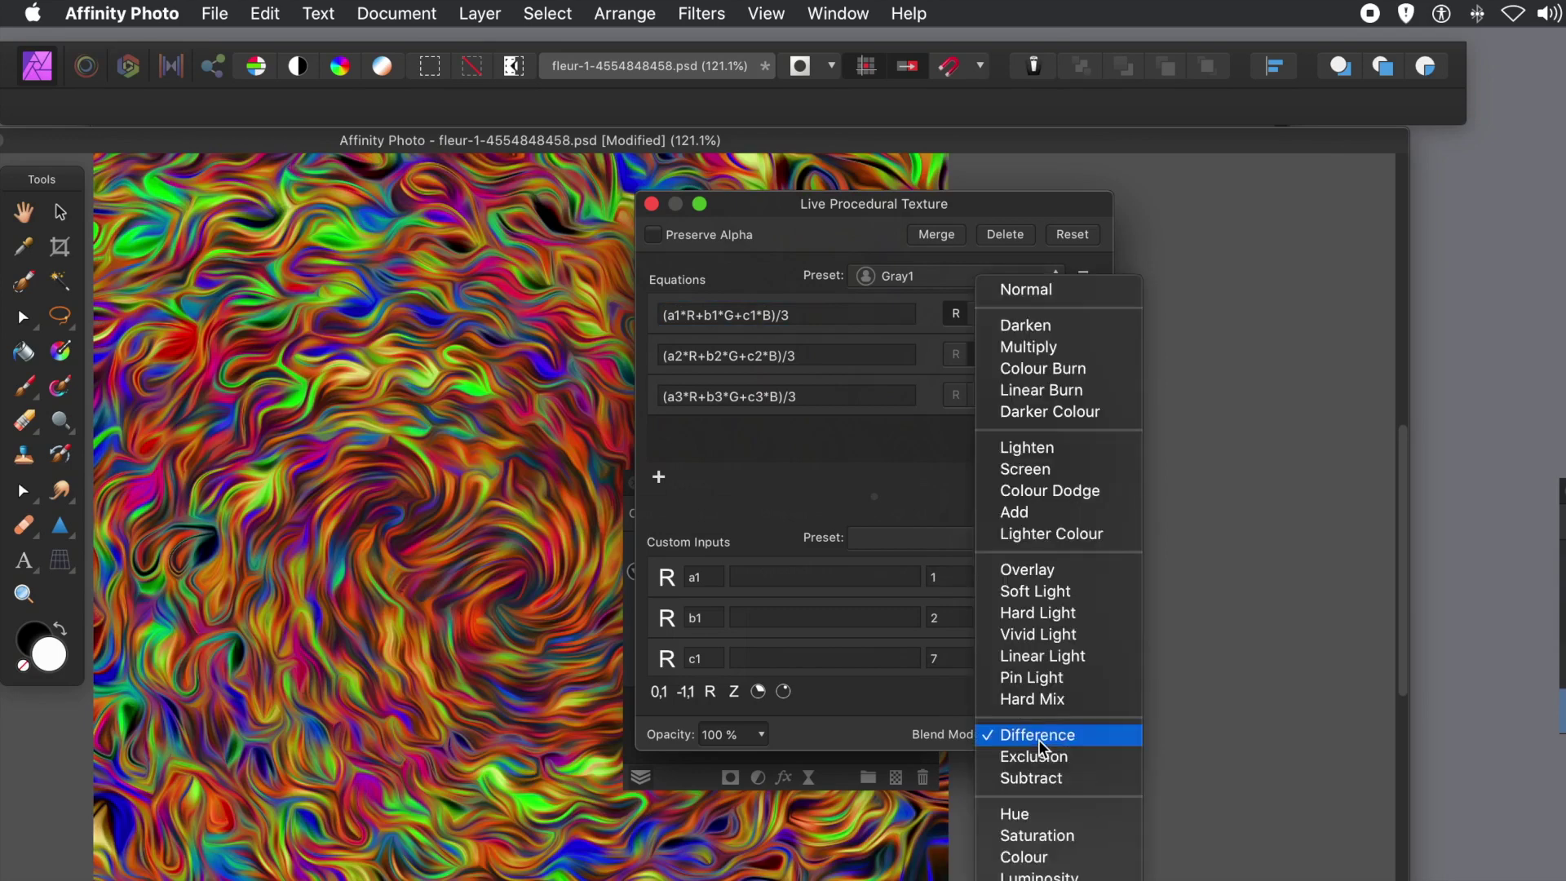
left_click(1026, 569)
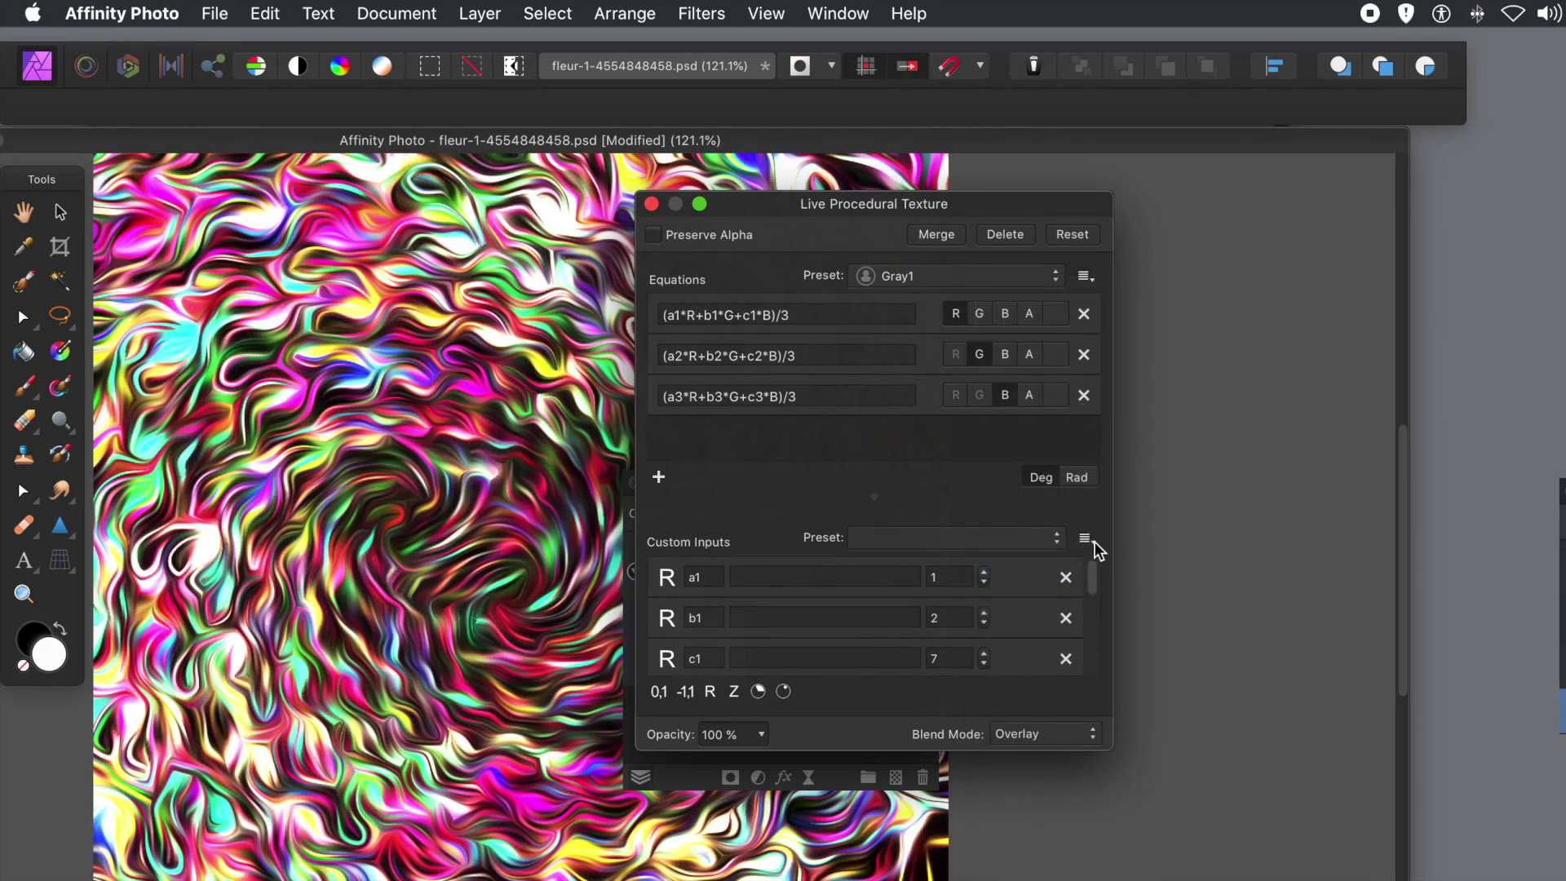
left_click(985, 572)
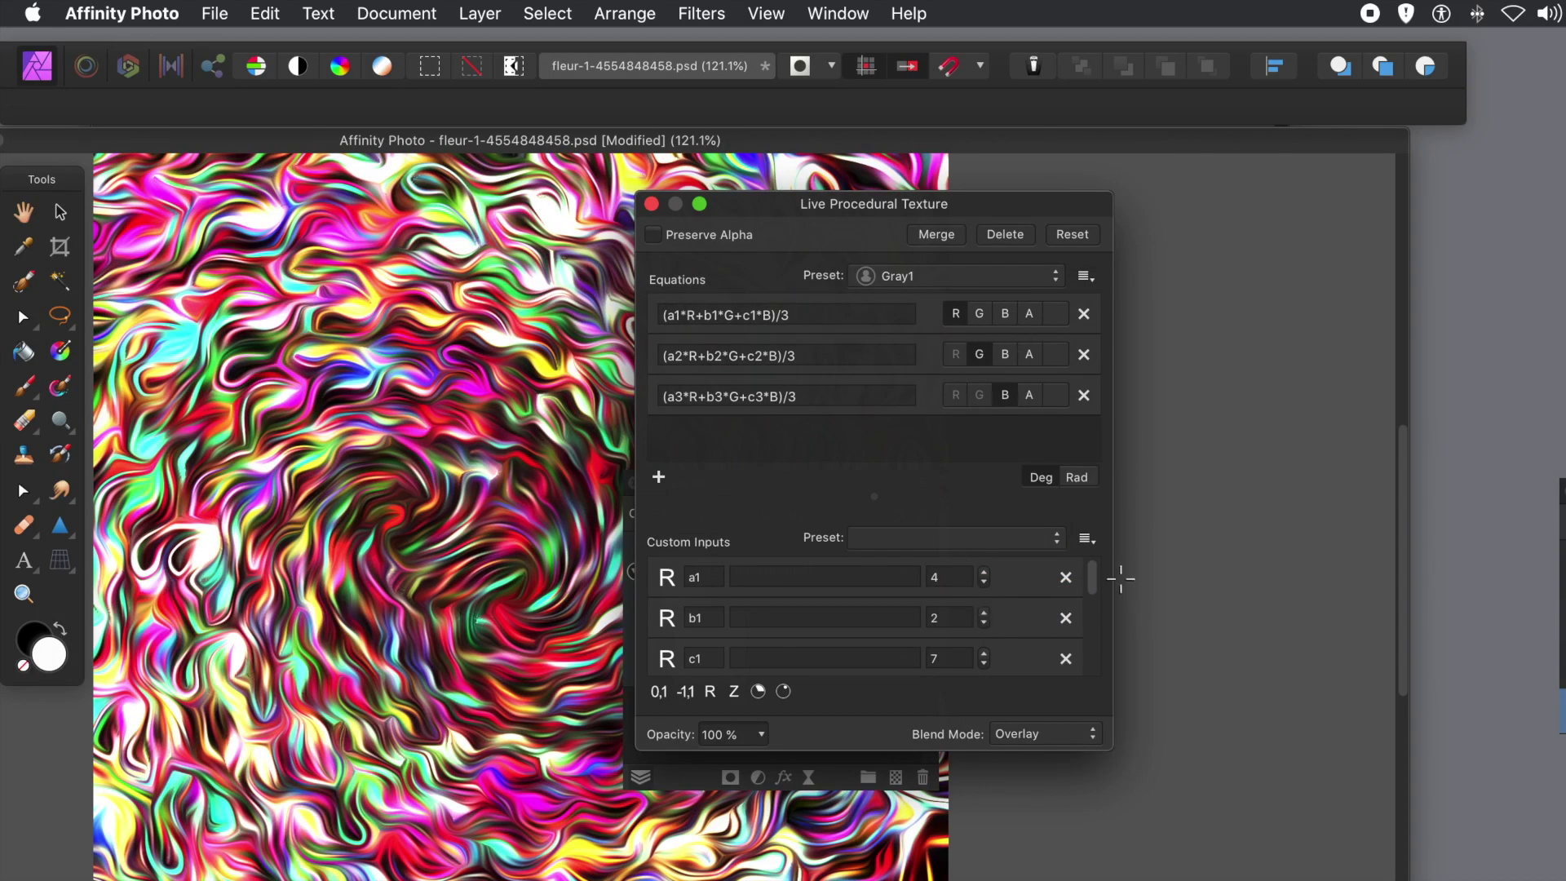
- Enter custom inputs a2 = 0.3, b2 = 0.5 and a1 = 1.2
left_click_drag(1093, 585, 954, 605)
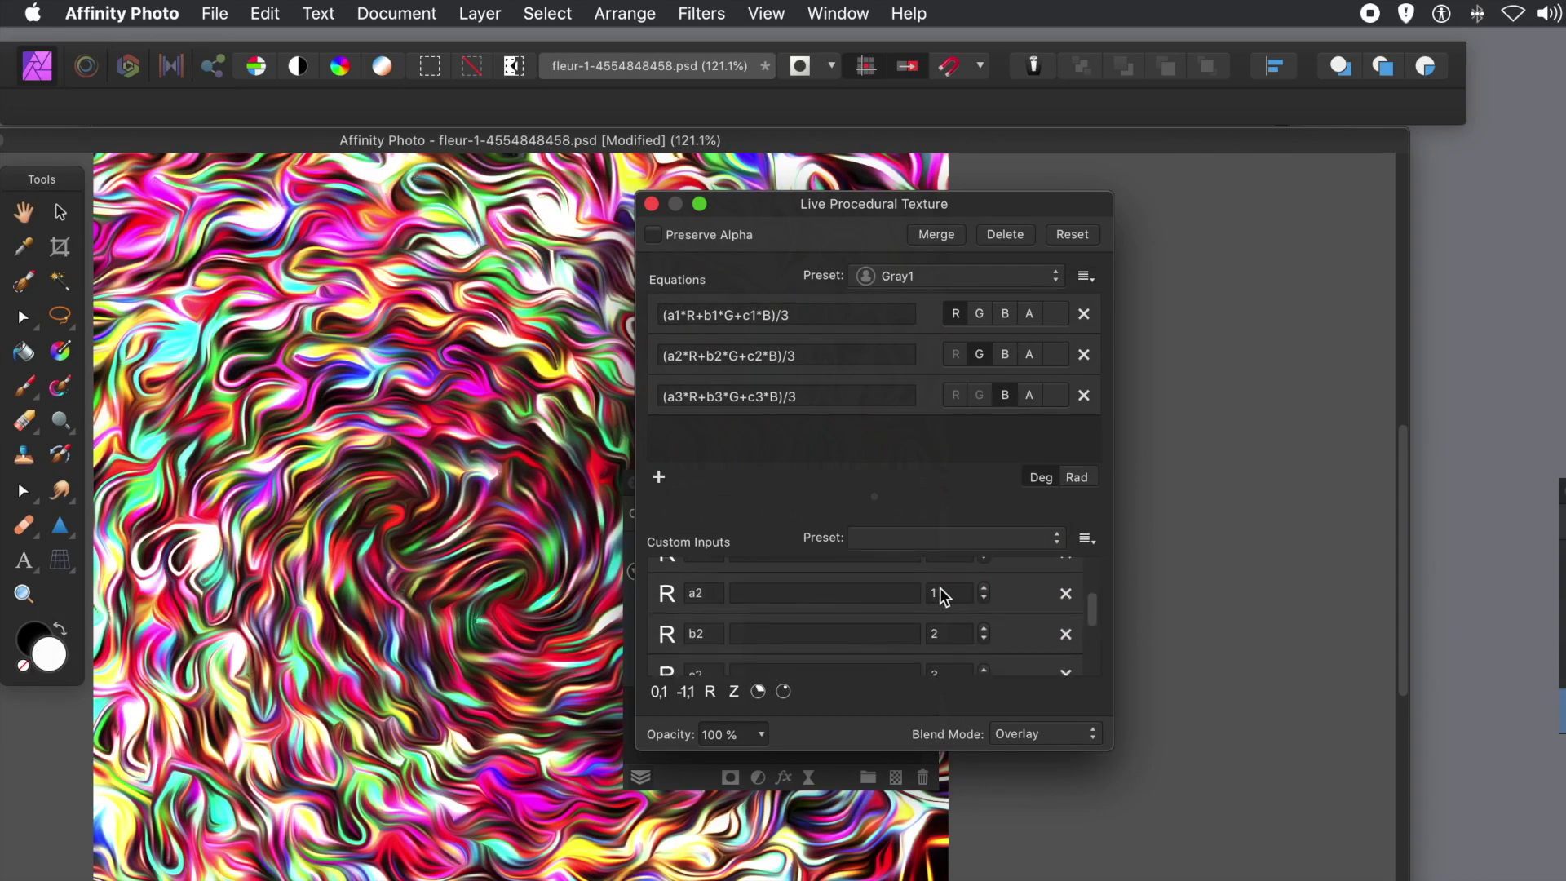
left_click(939, 592)
type("0.3")
key("Tab")
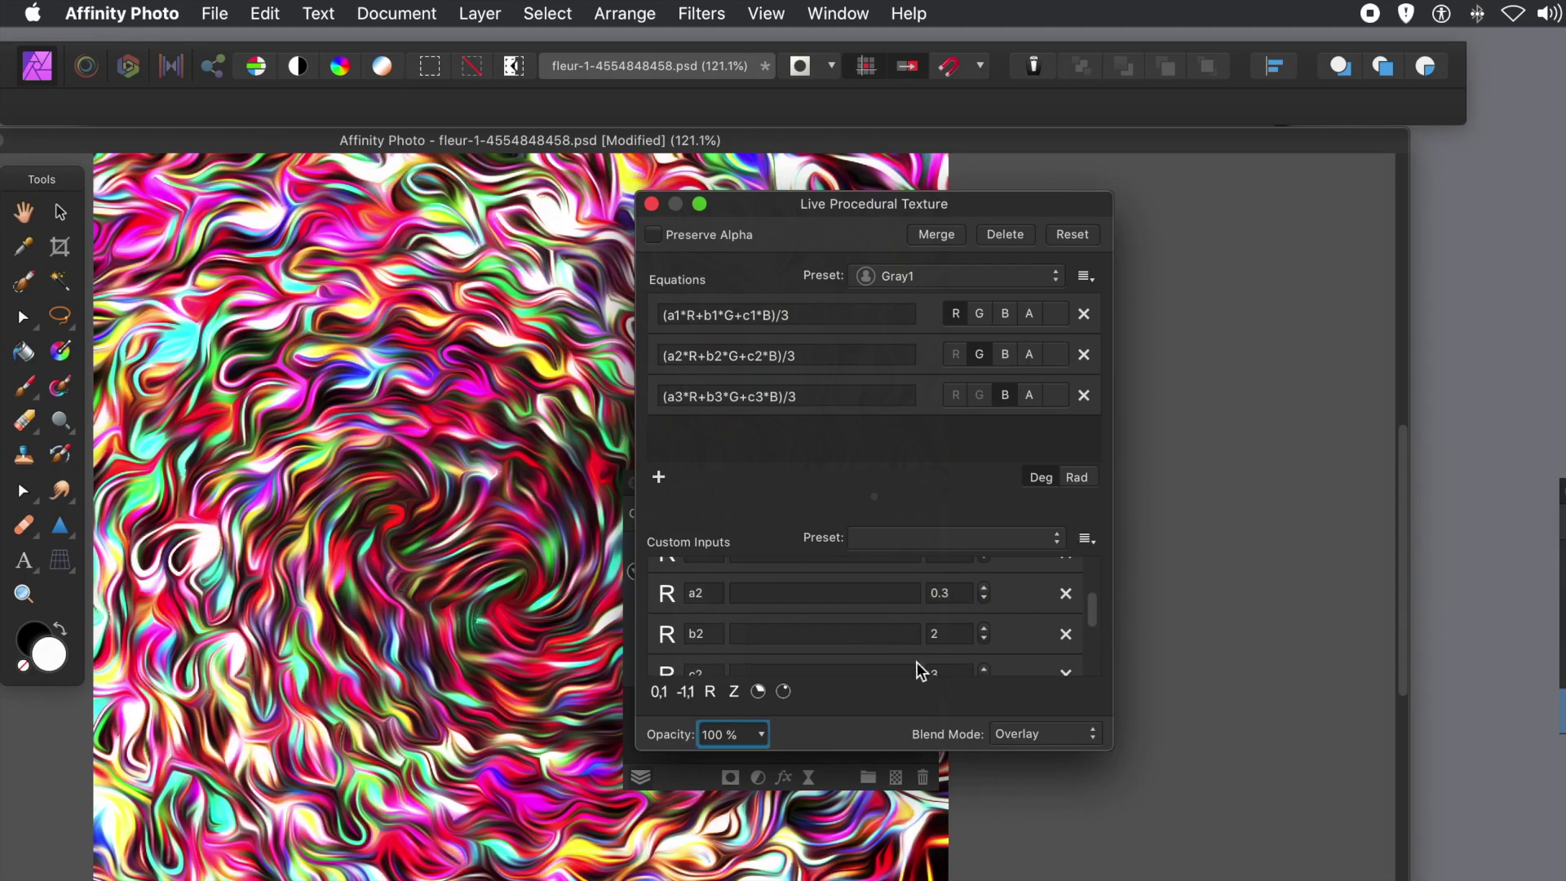
left_click(938, 635)
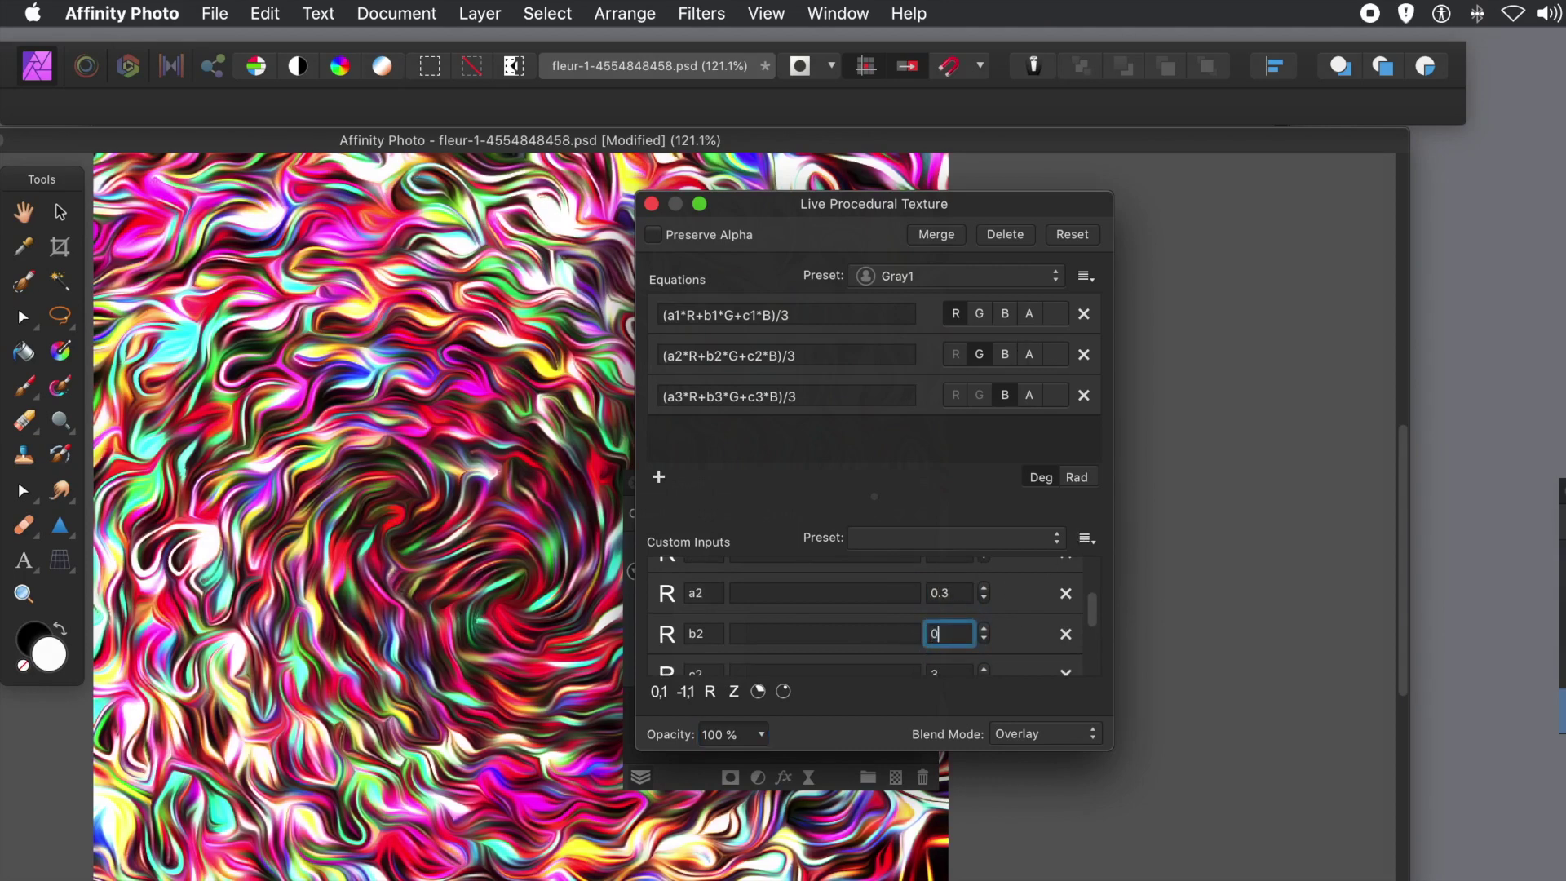
type("0.5")
key("Tab")
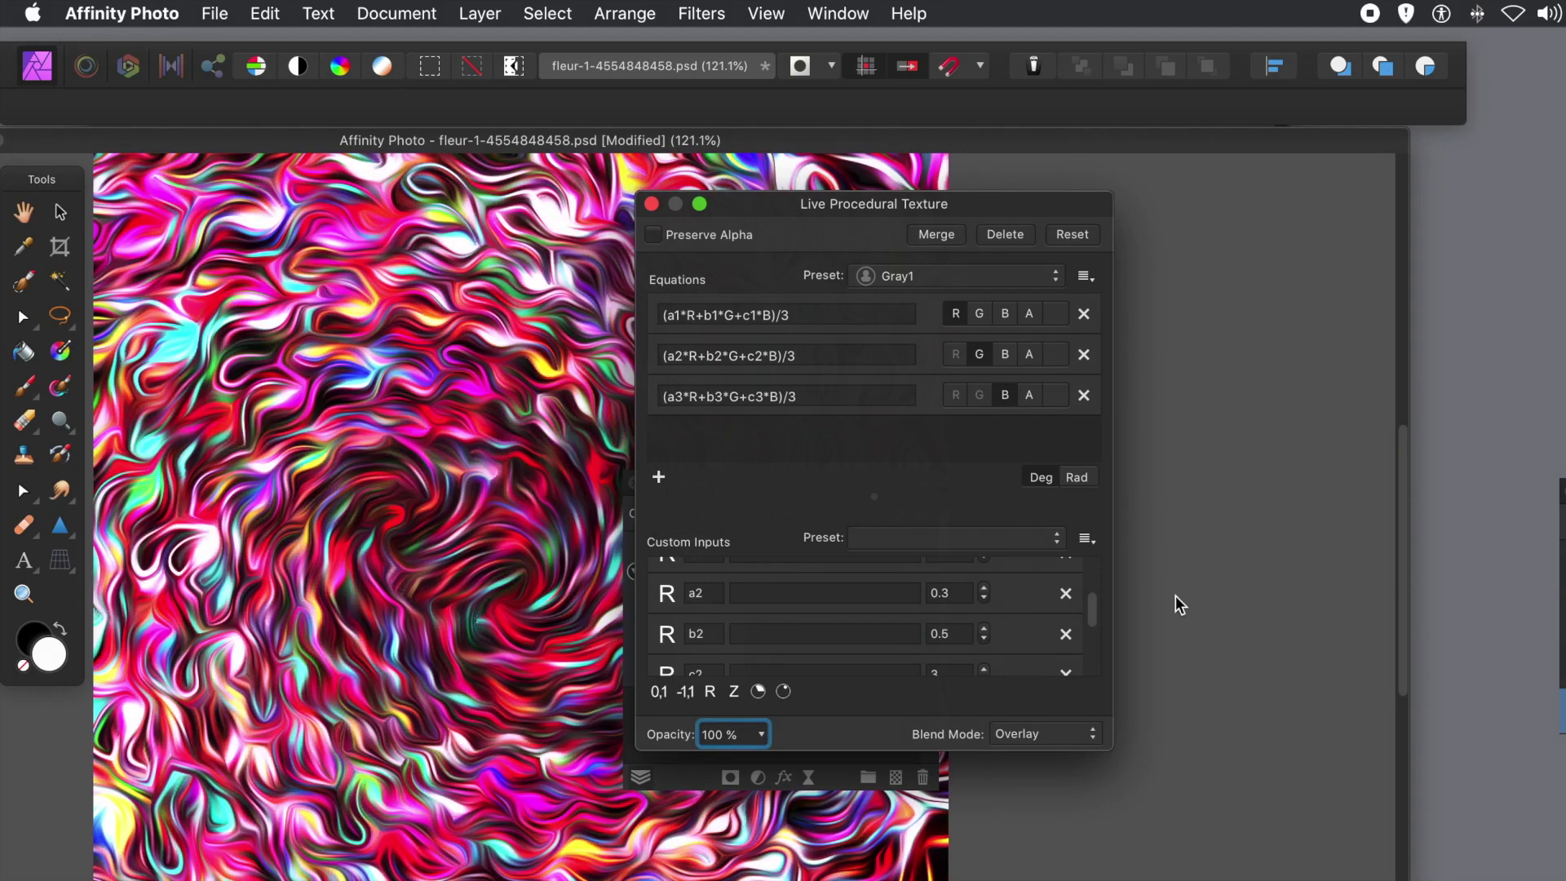
left_click_drag(1079, 612, 1090, 569)
left_click(947, 576)
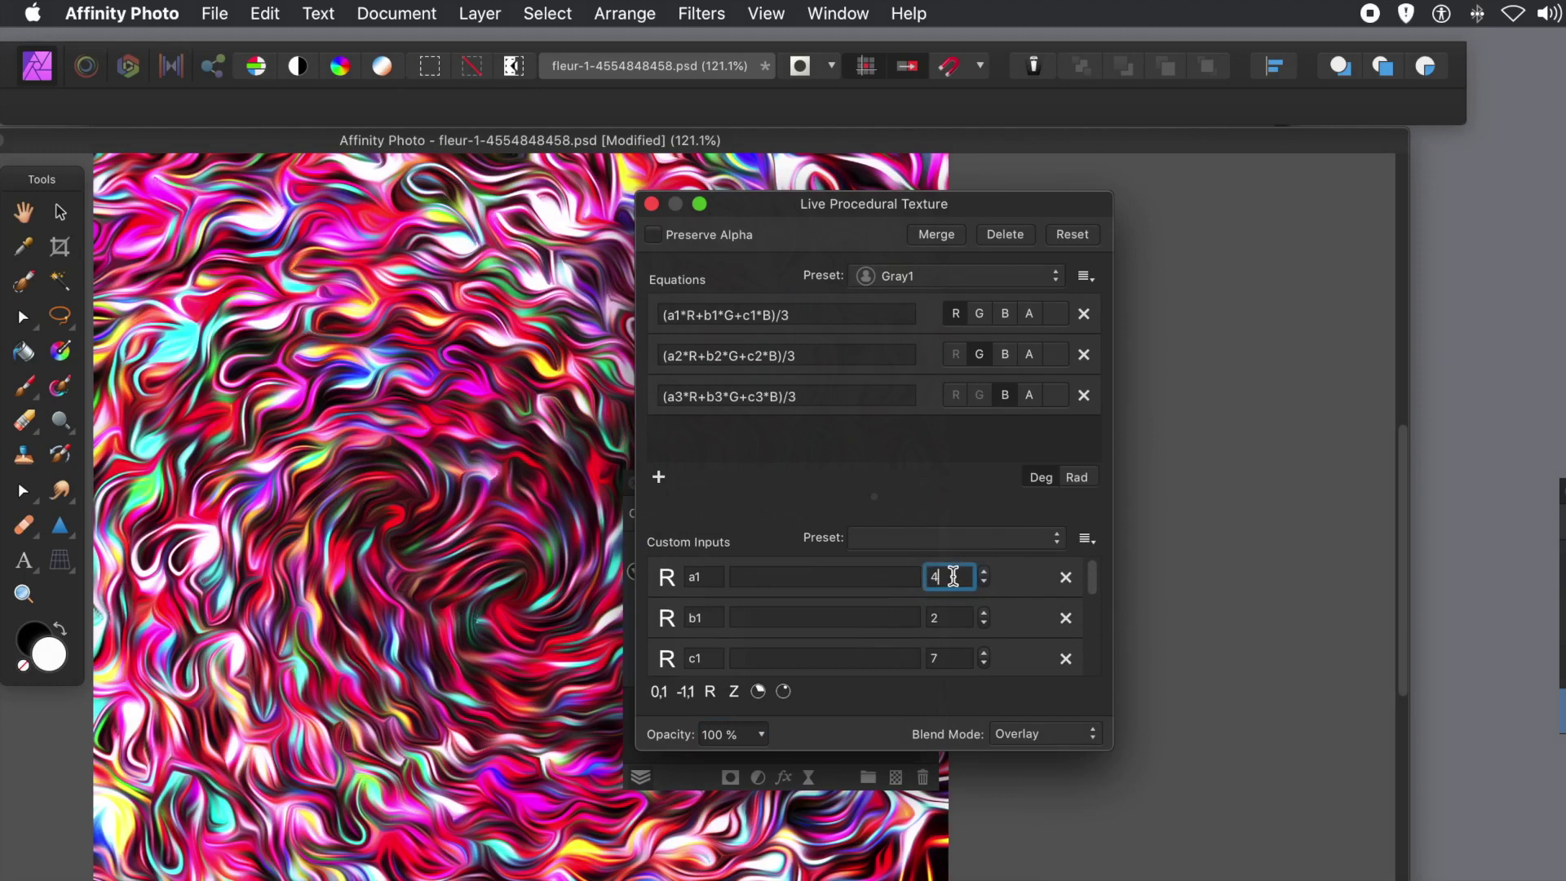
type("1.2")
key("Tab")
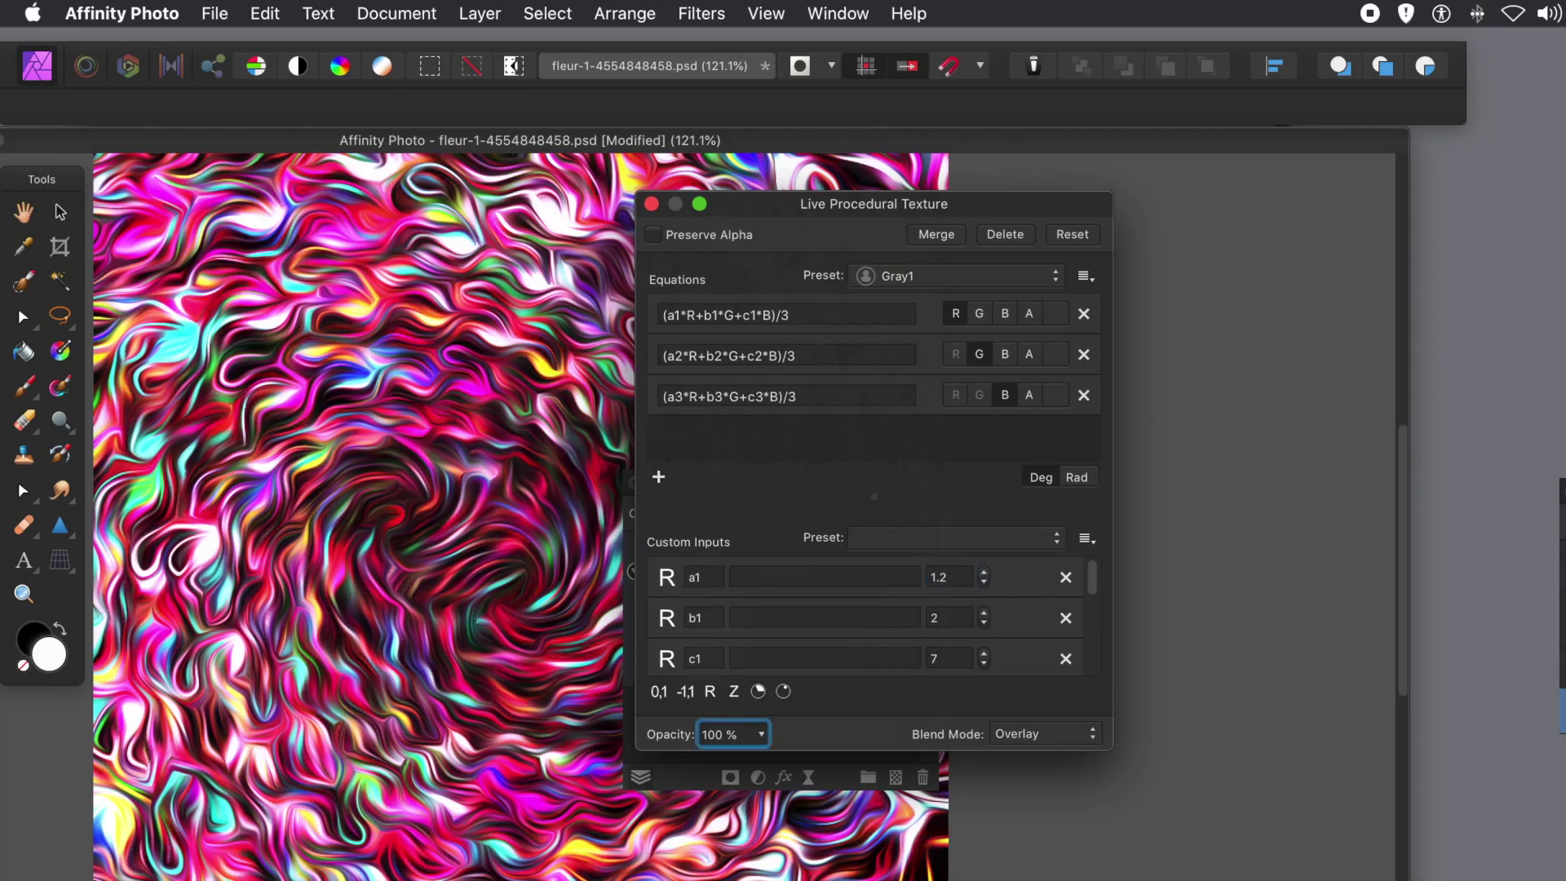
- Keep Overlay blending after previewing others, test the opacity, and close the settings
left_click(1040, 740)
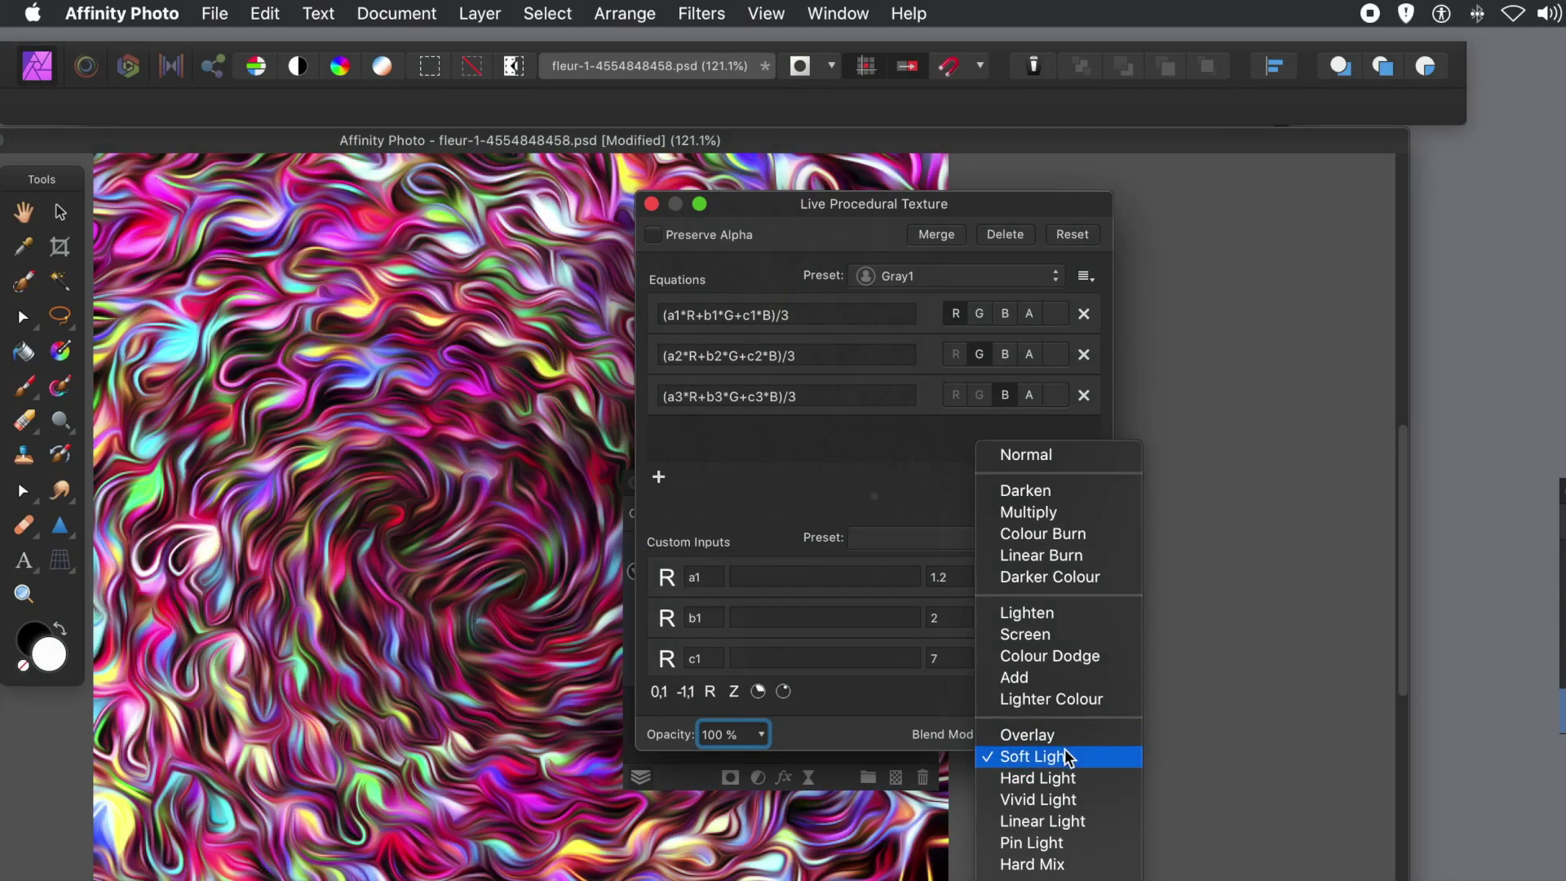
left_click(1068, 734)
left_click(759, 733)
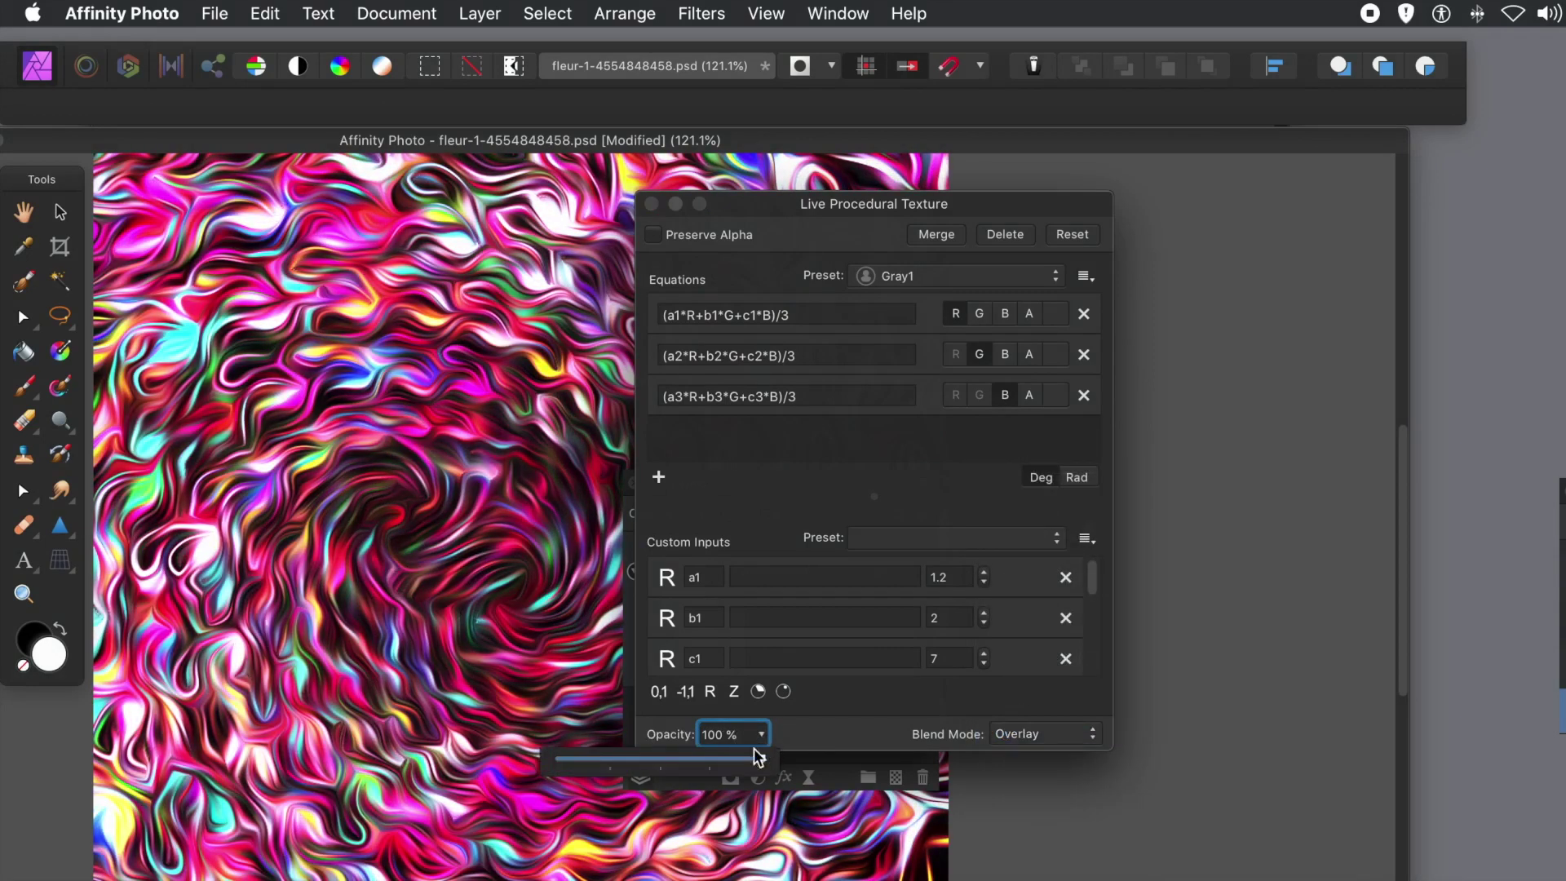
left_click_drag(759, 759, 834, 731)
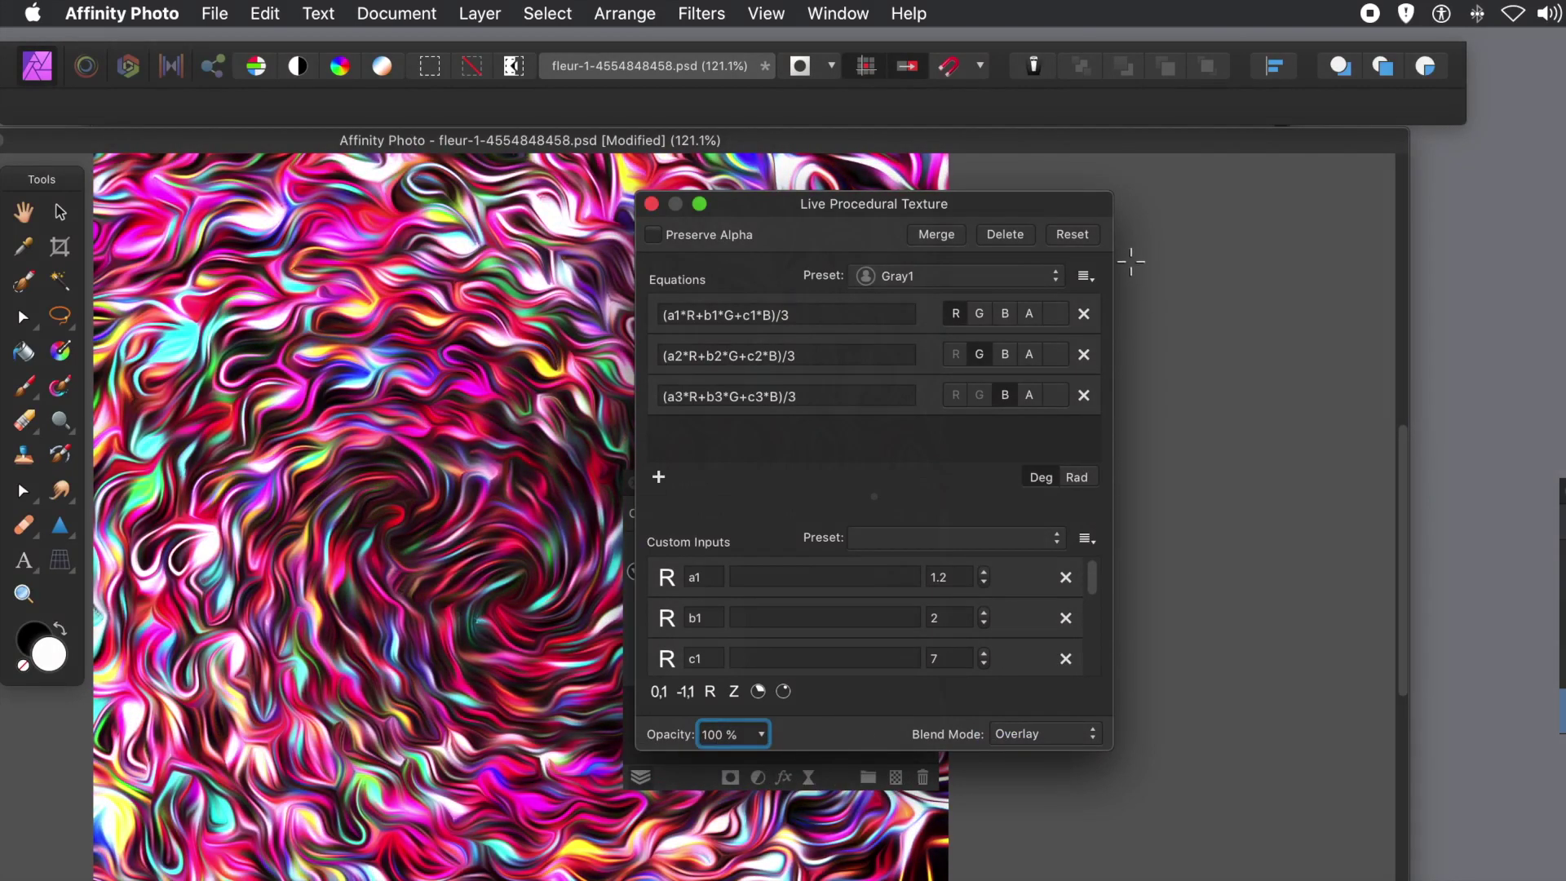
left_click(651, 205)
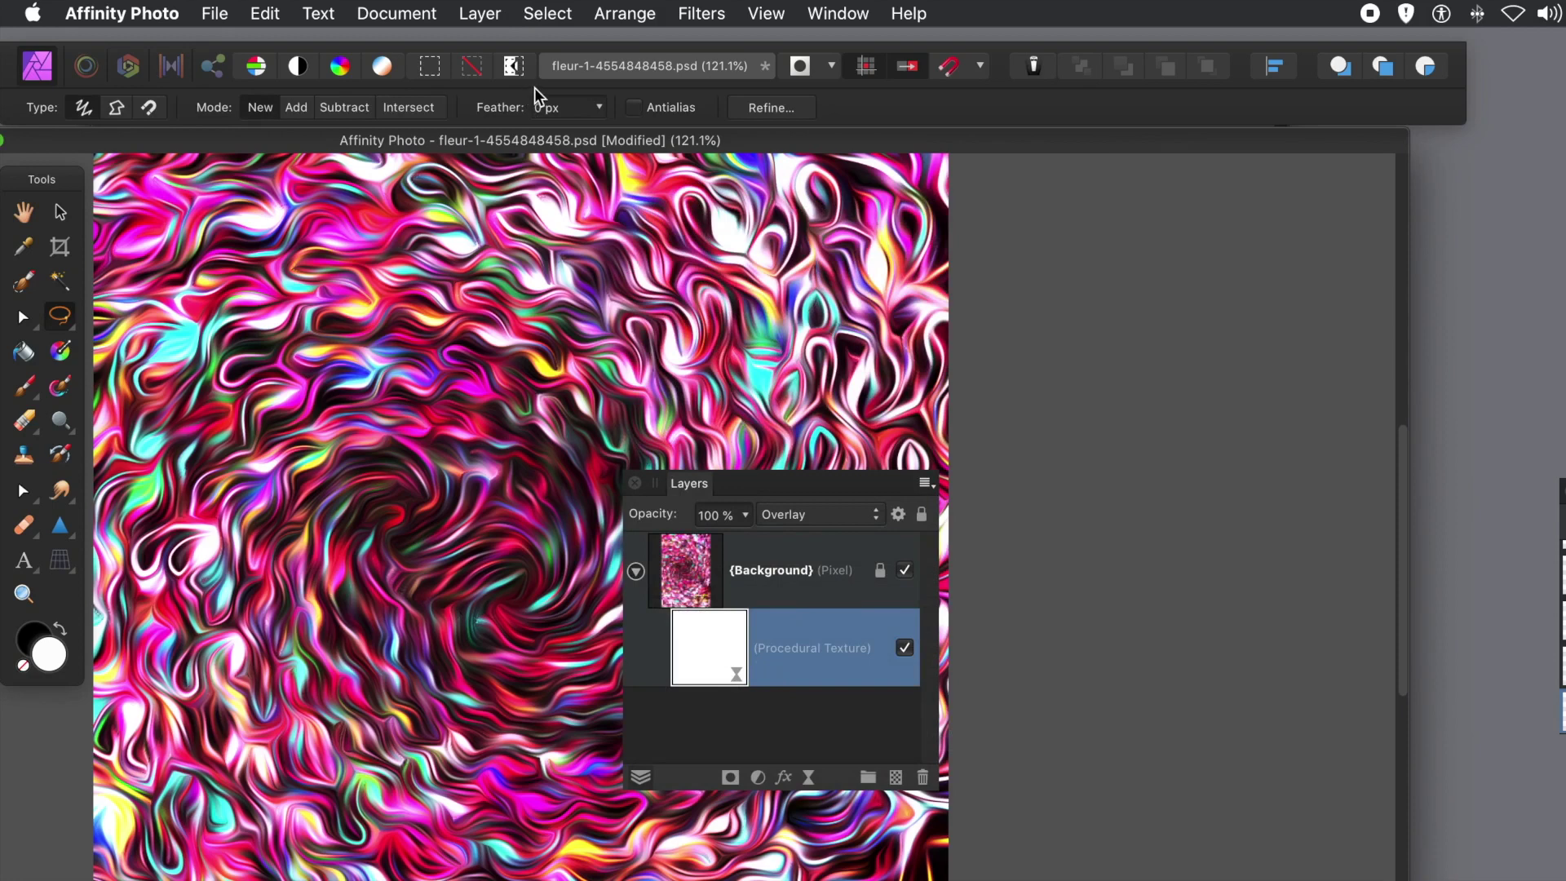
- Add a Procedural Texture live filter layer from the Layer menu and apply the Gray1 preset
left_click(481, 11)
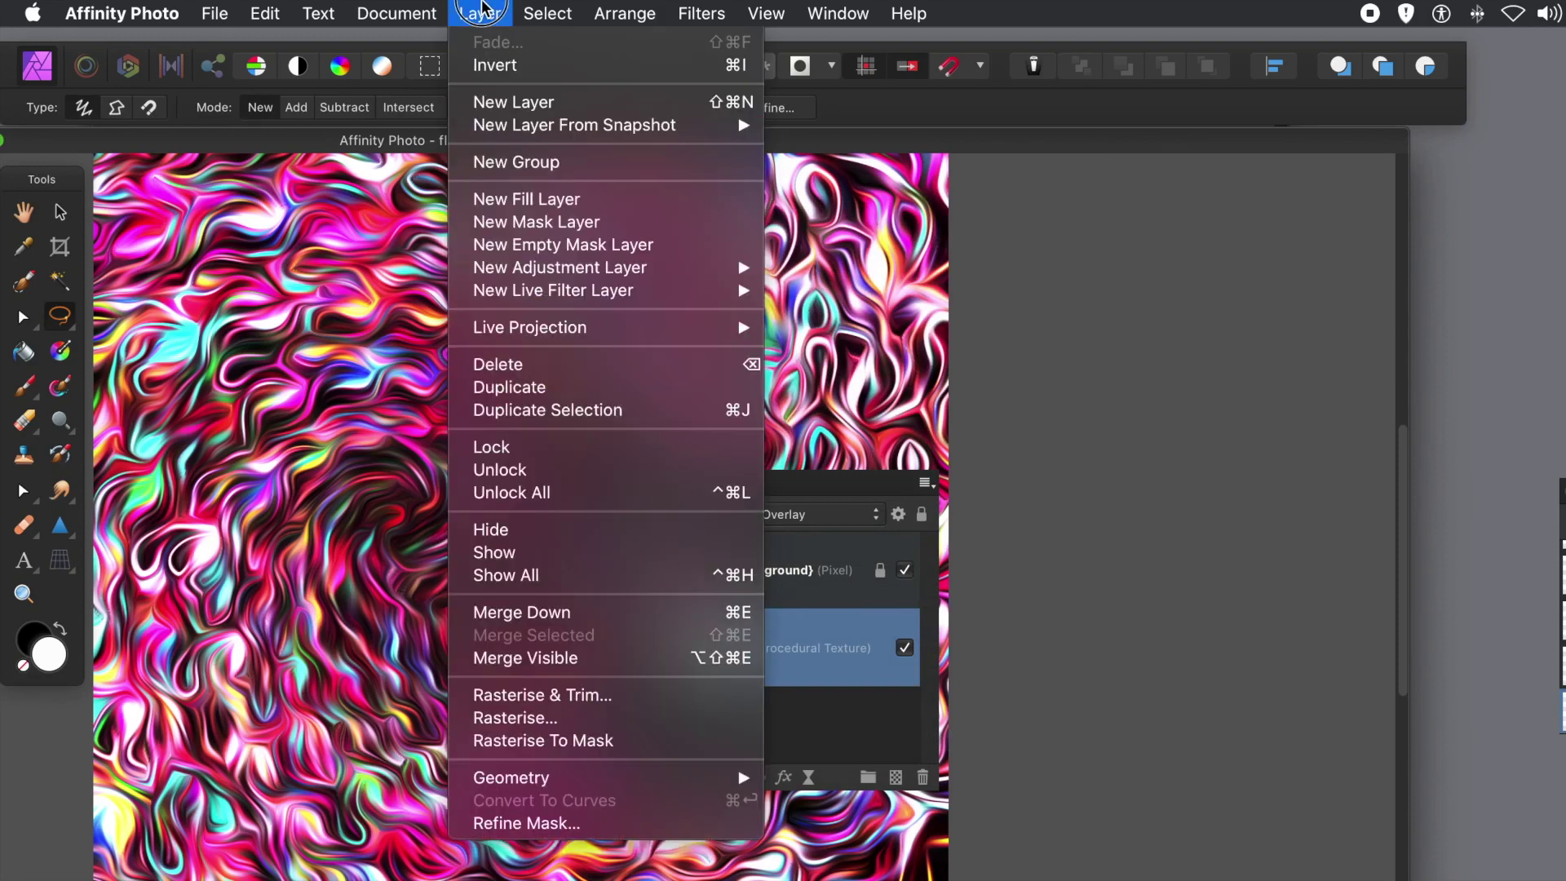
mouse_move(522, 292)
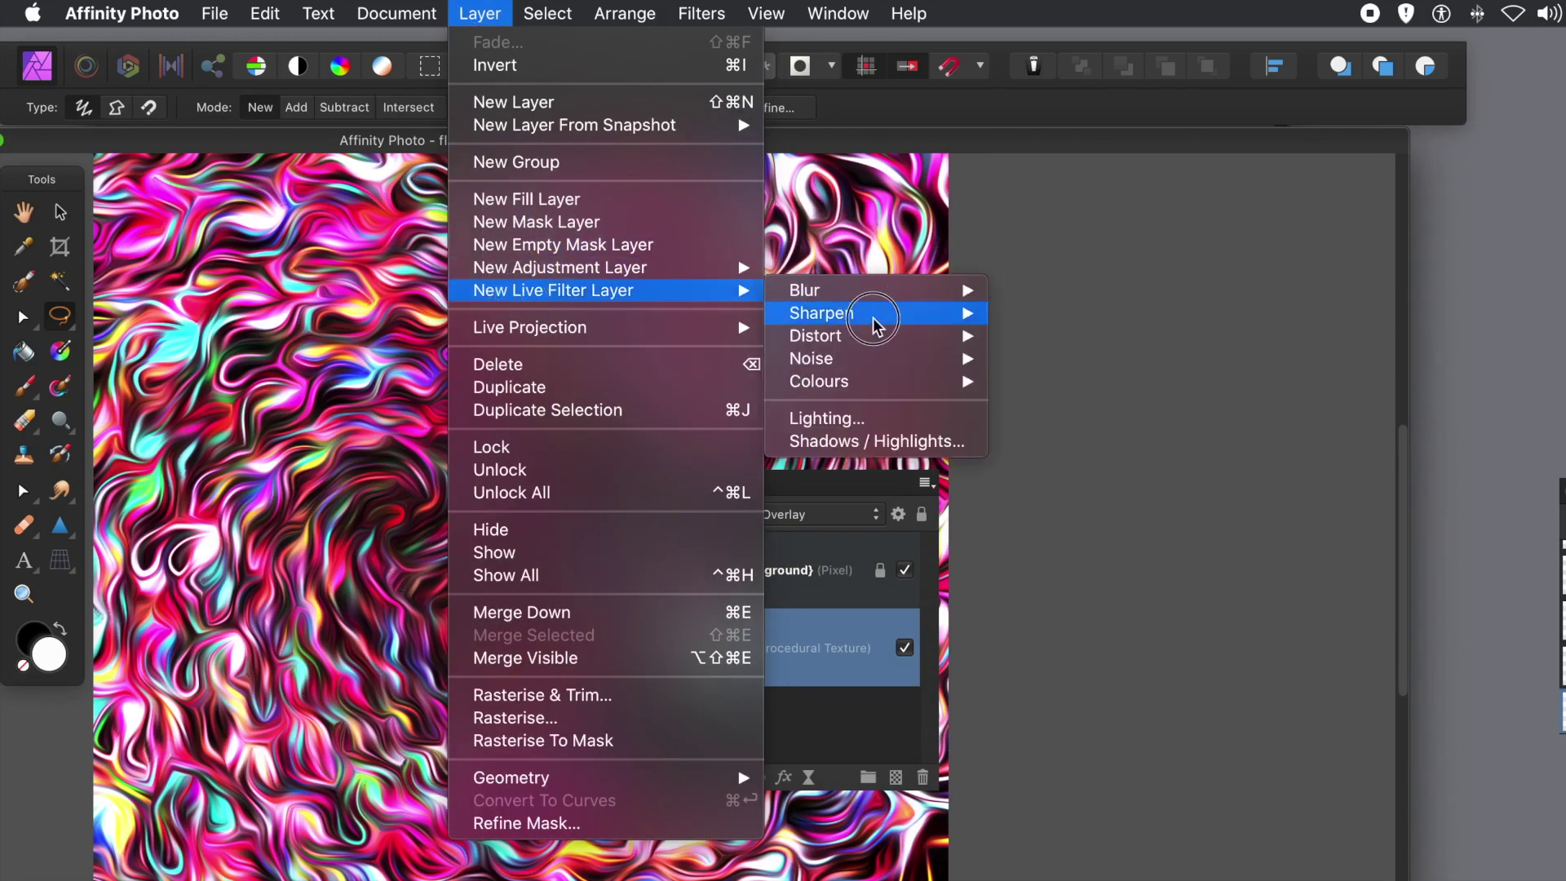
mouse_move(875, 383)
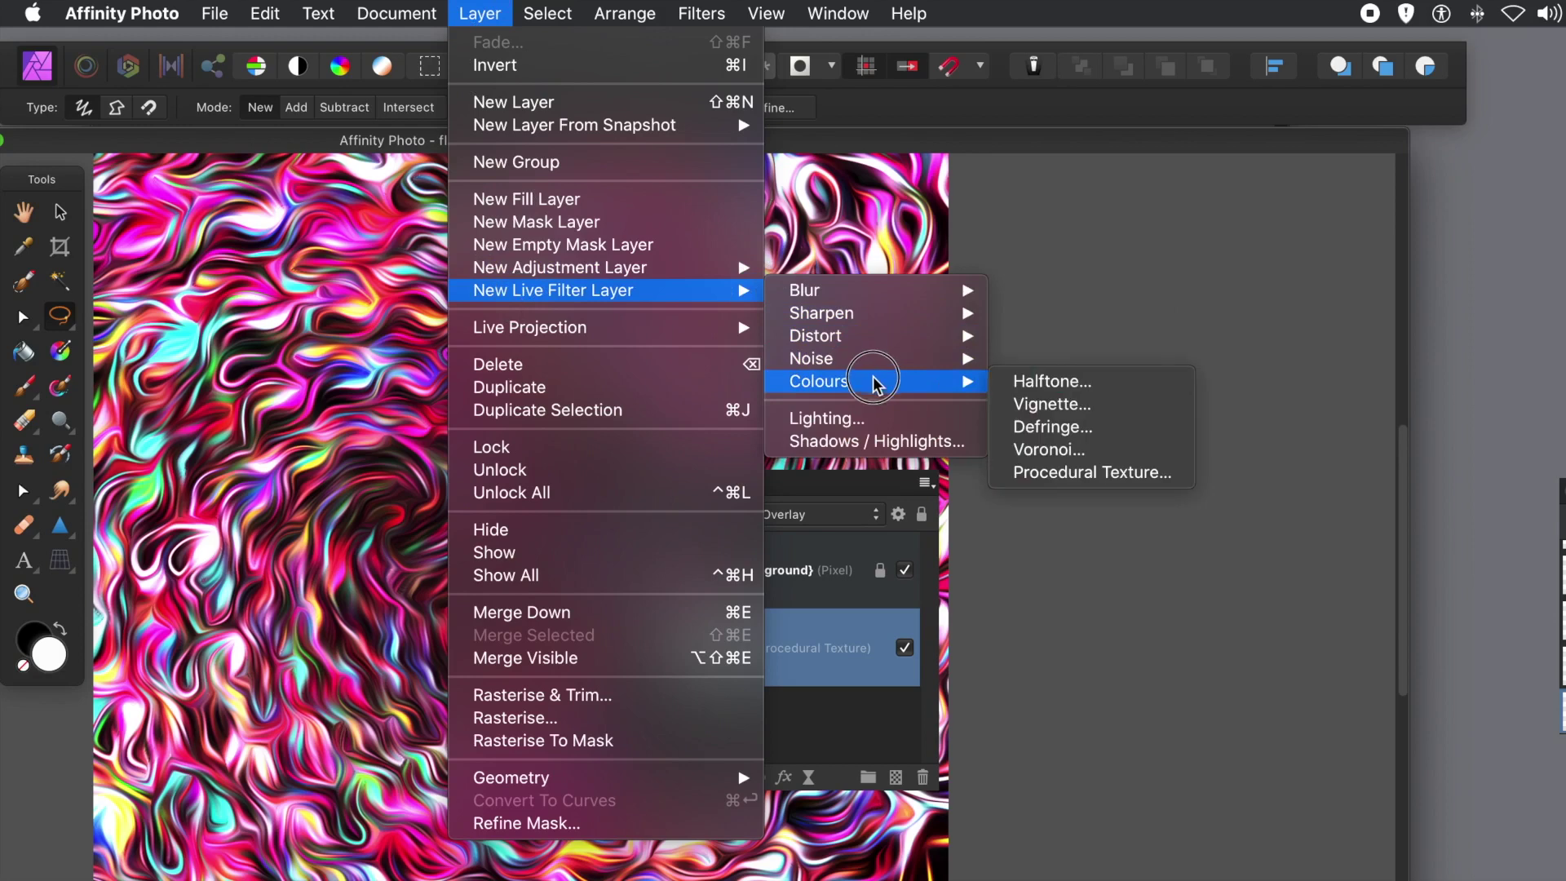
left_click(1147, 476)
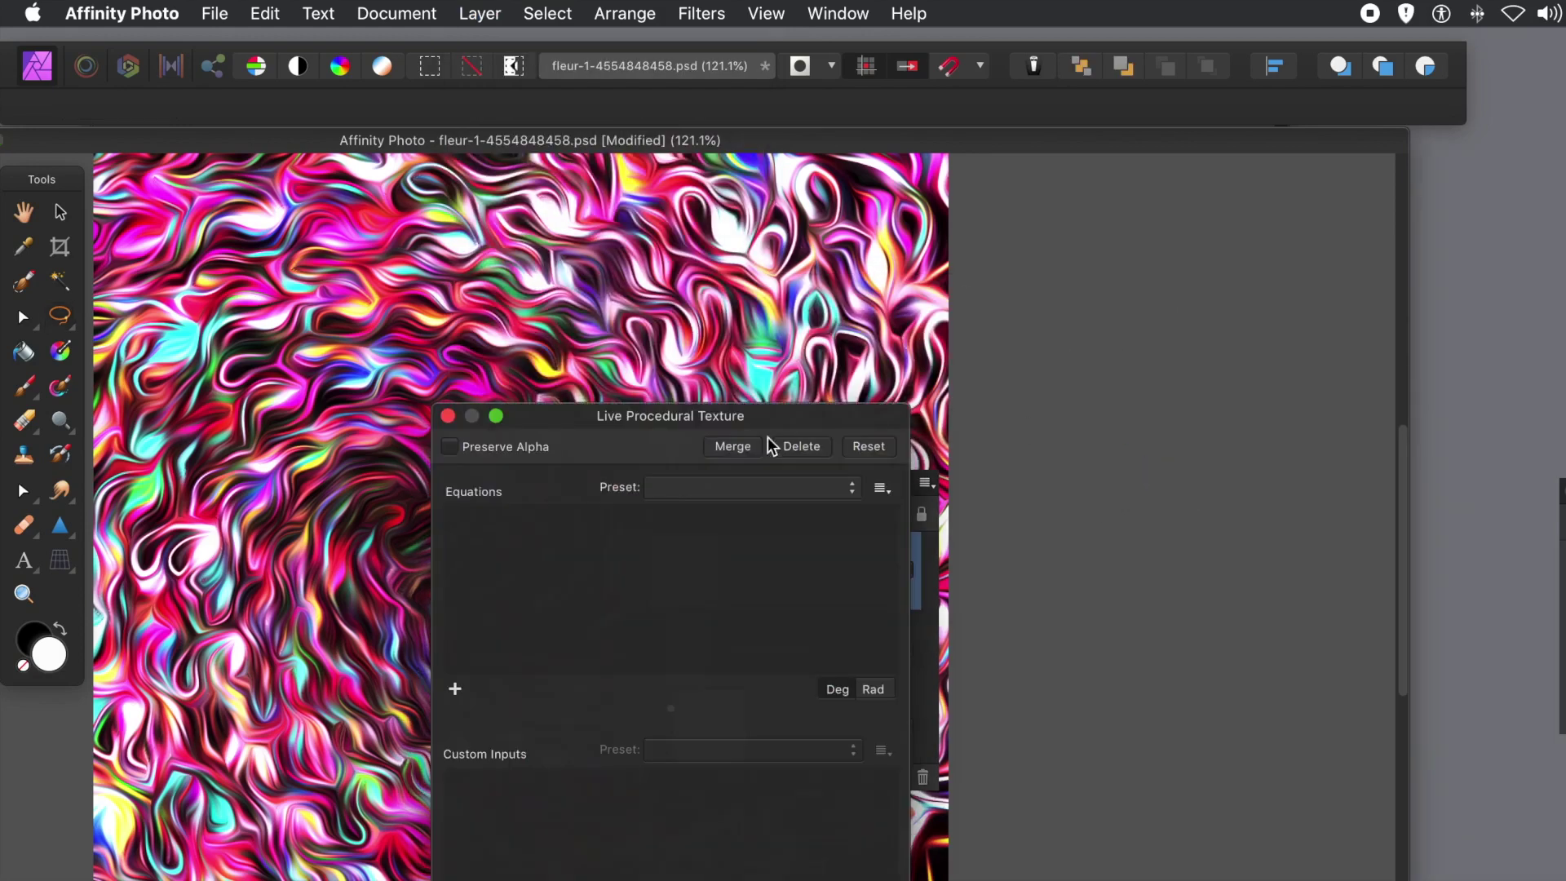
left_click(711, 487)
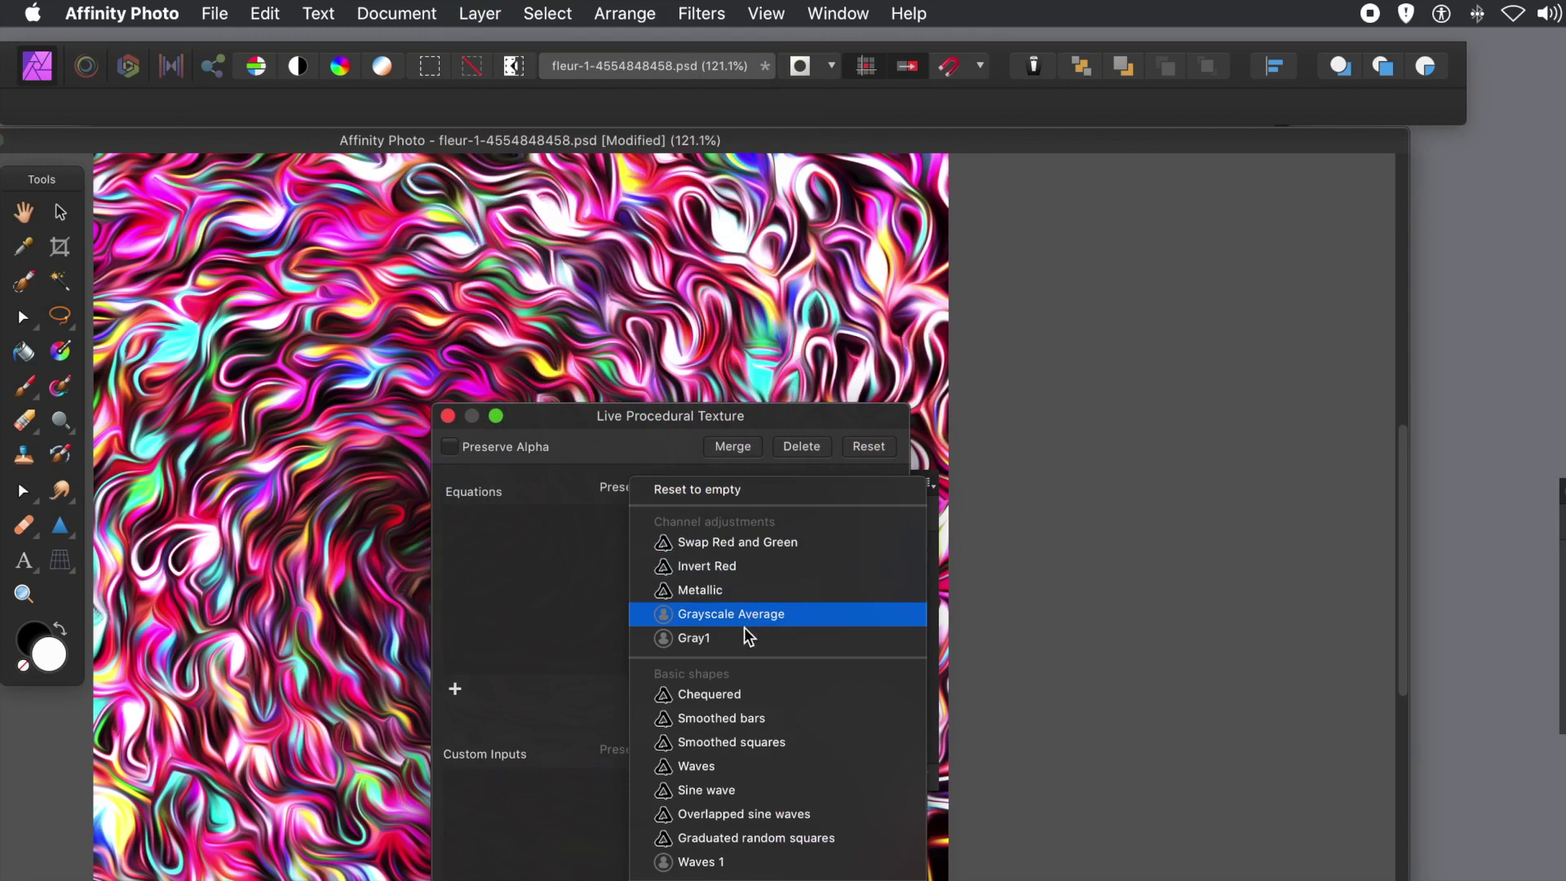
left_click(737, 644)
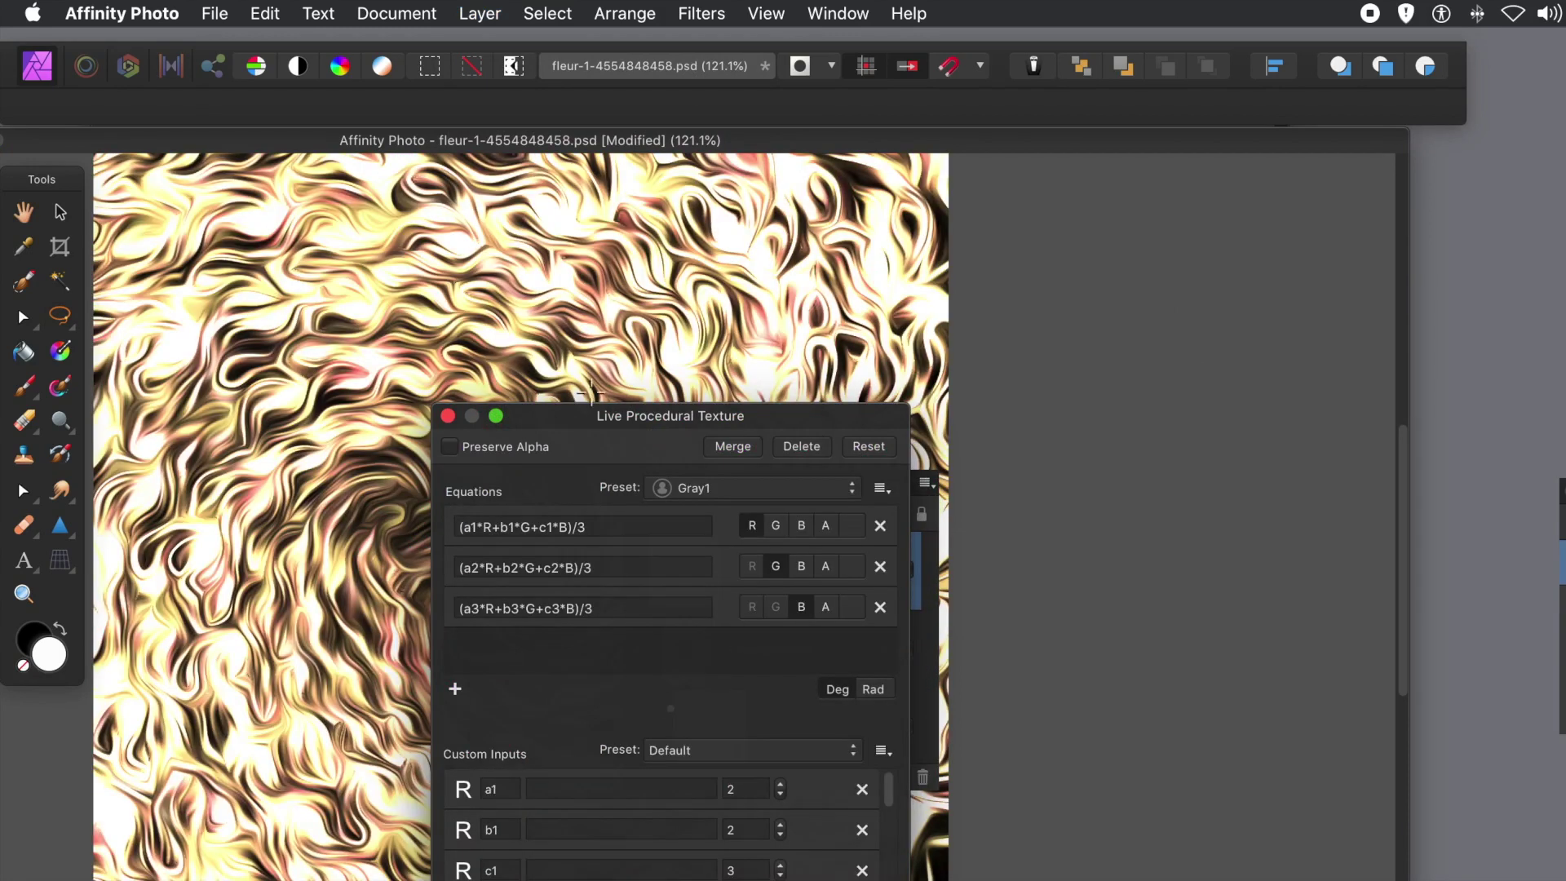
left_click_drag(576, 421, 1055, 332)
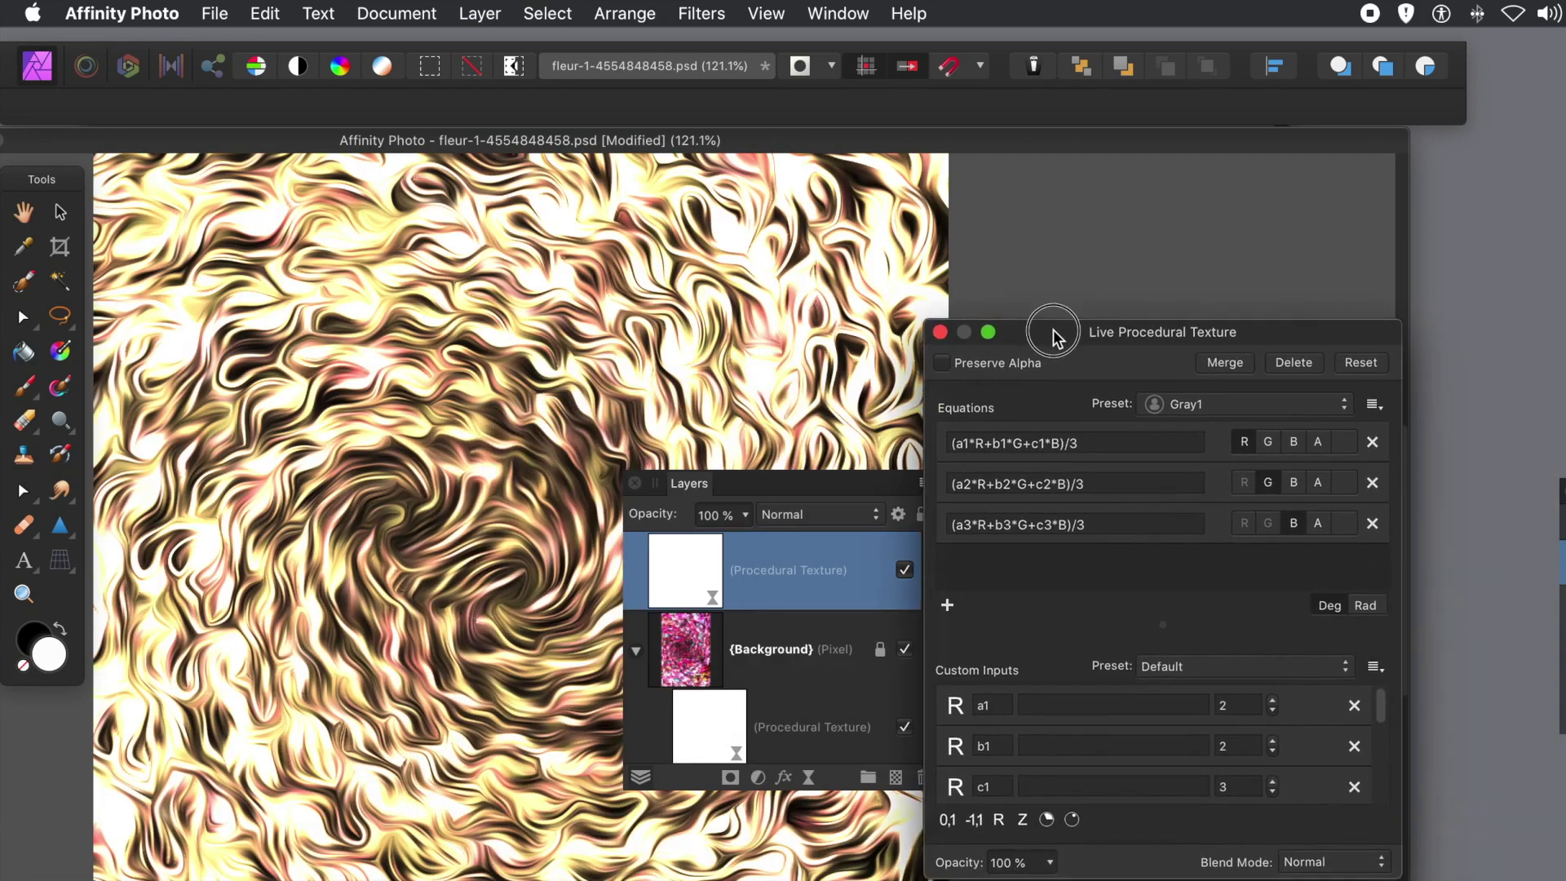
left_click_drag(1053, 334, 1019, 247)
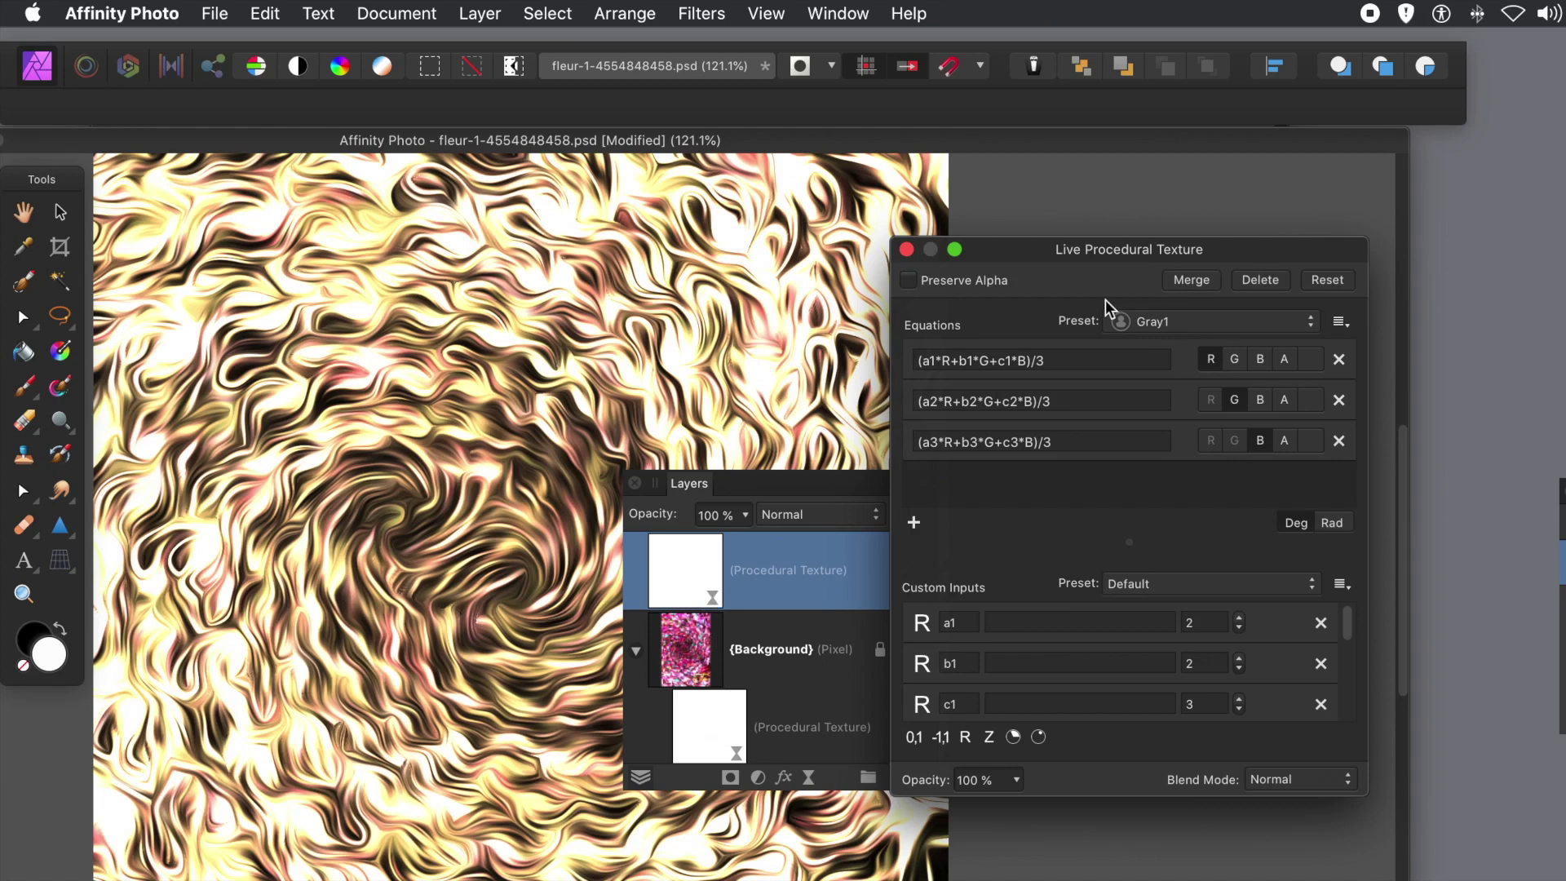
- Keep b1 at 4 and set the a2 and c2 custom inputs to 2
left_click(1239, 658)
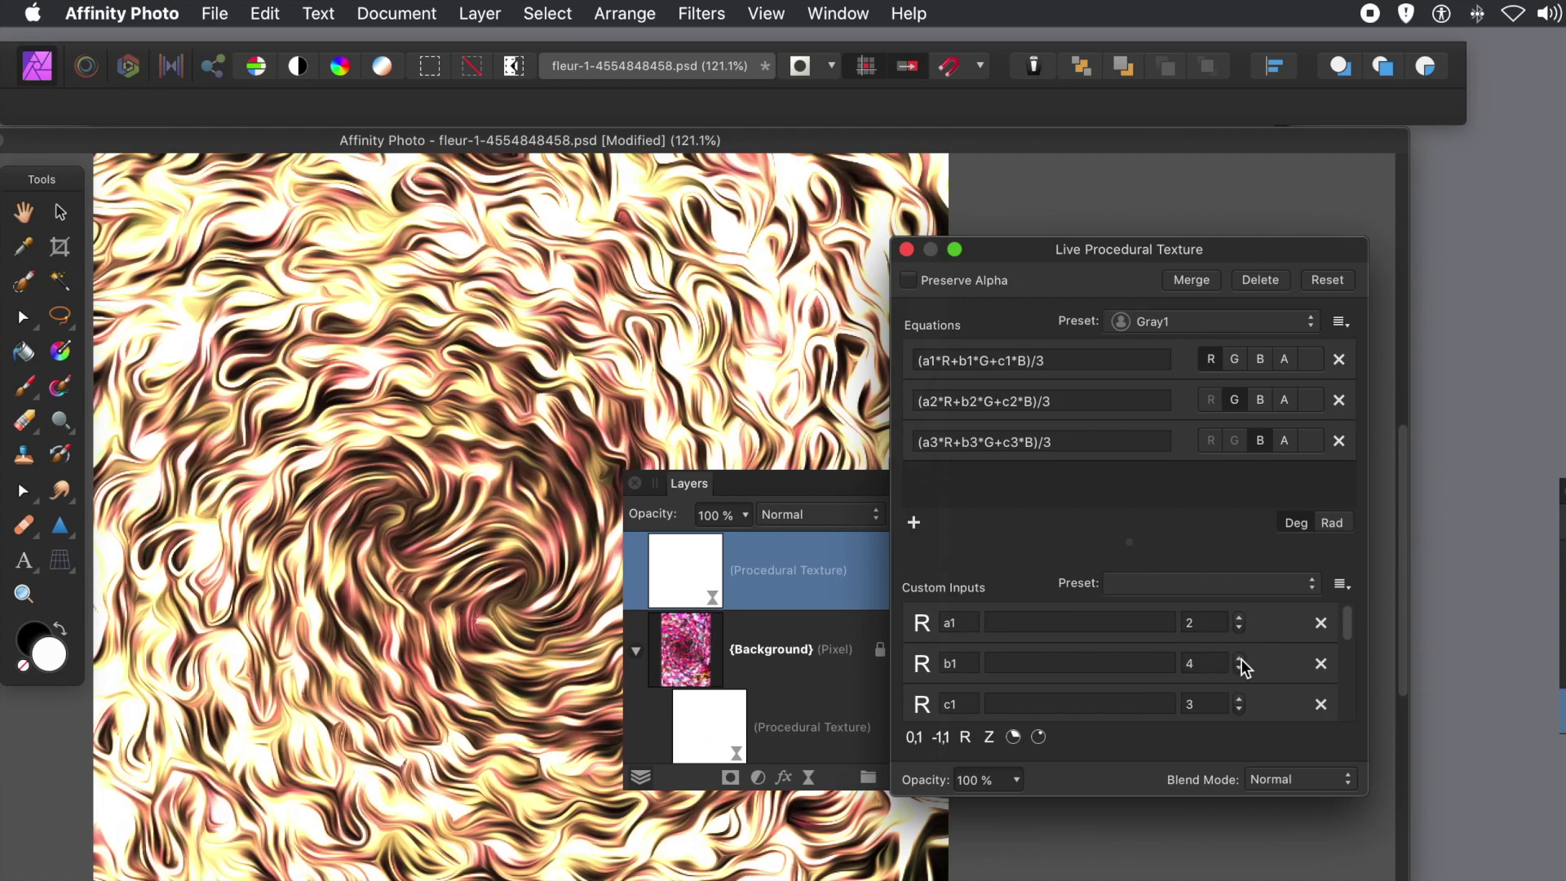
left_click(1240, 668)
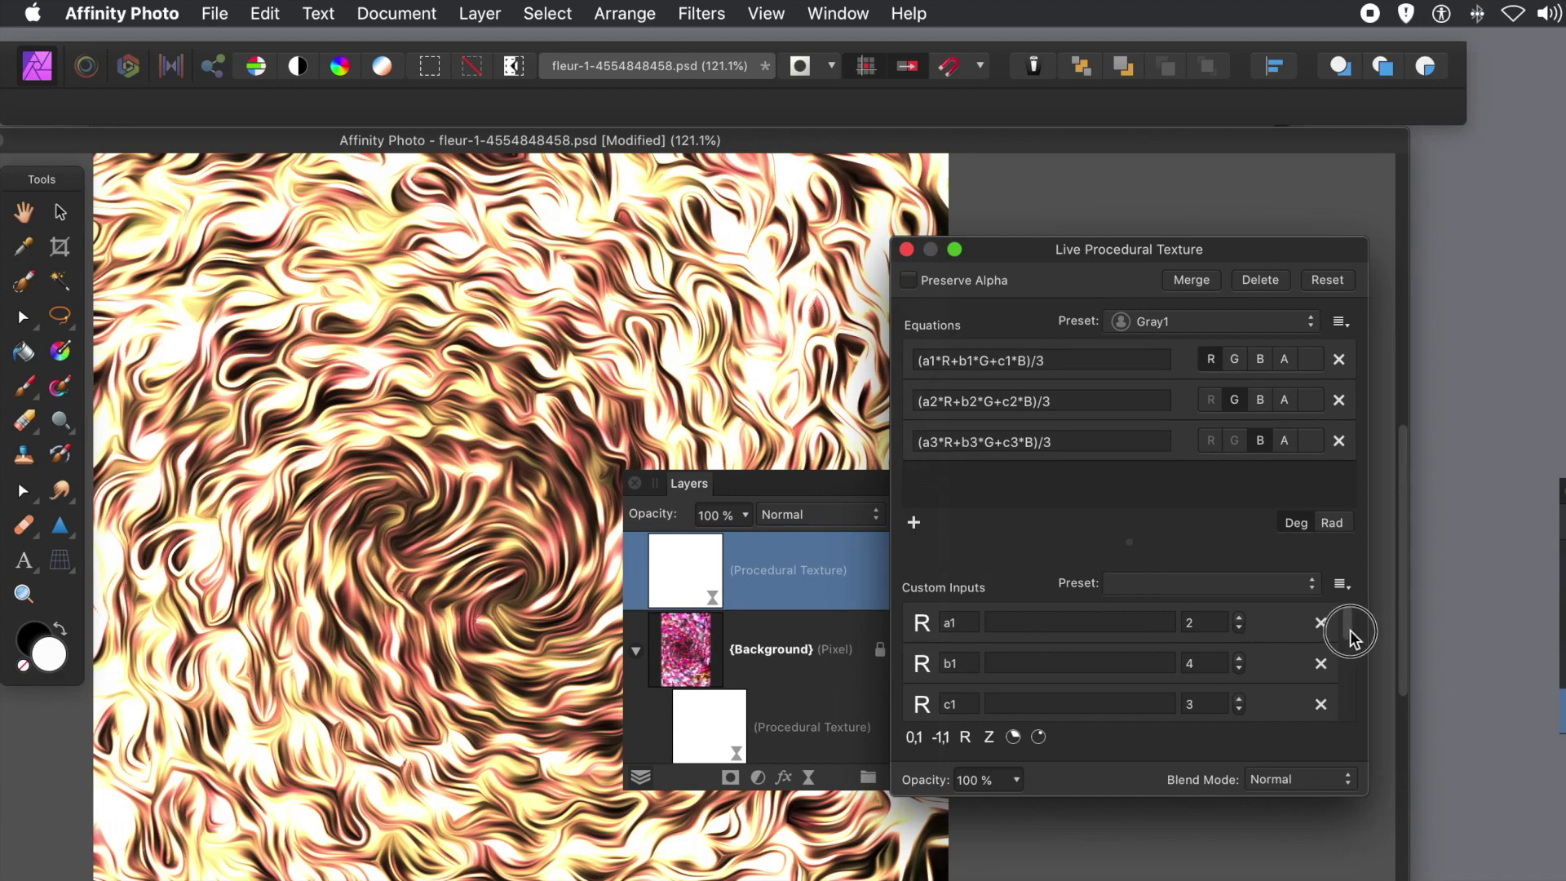
left_click_drag(1349, 632, 1348, 663)
left_click(1239, 633)
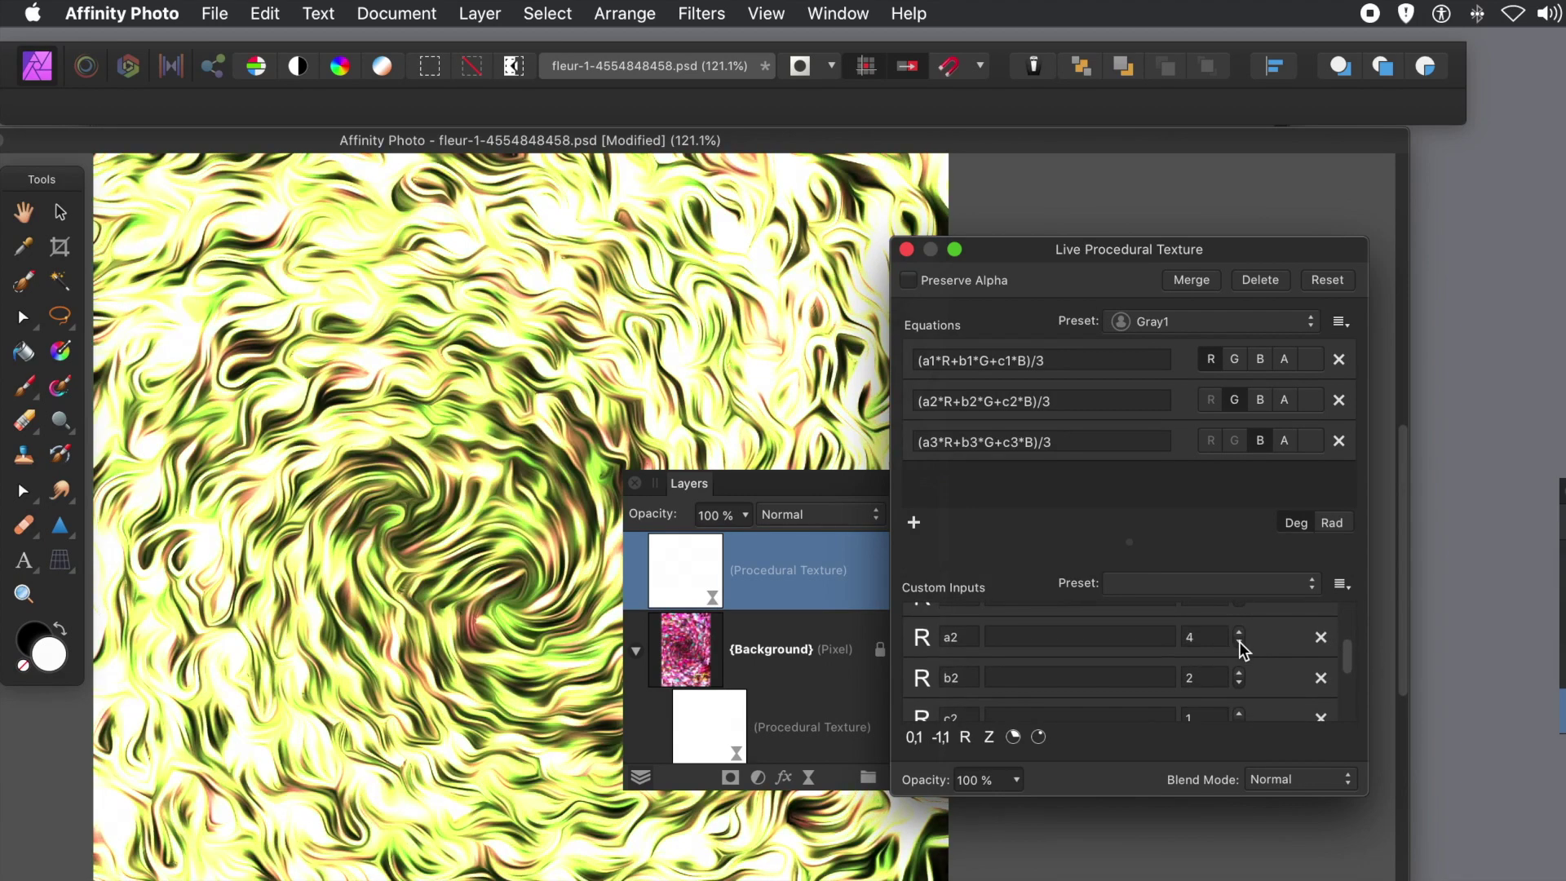
left_click(1240, 641)
left_click(1239, 641)
left_click(1239, 632)
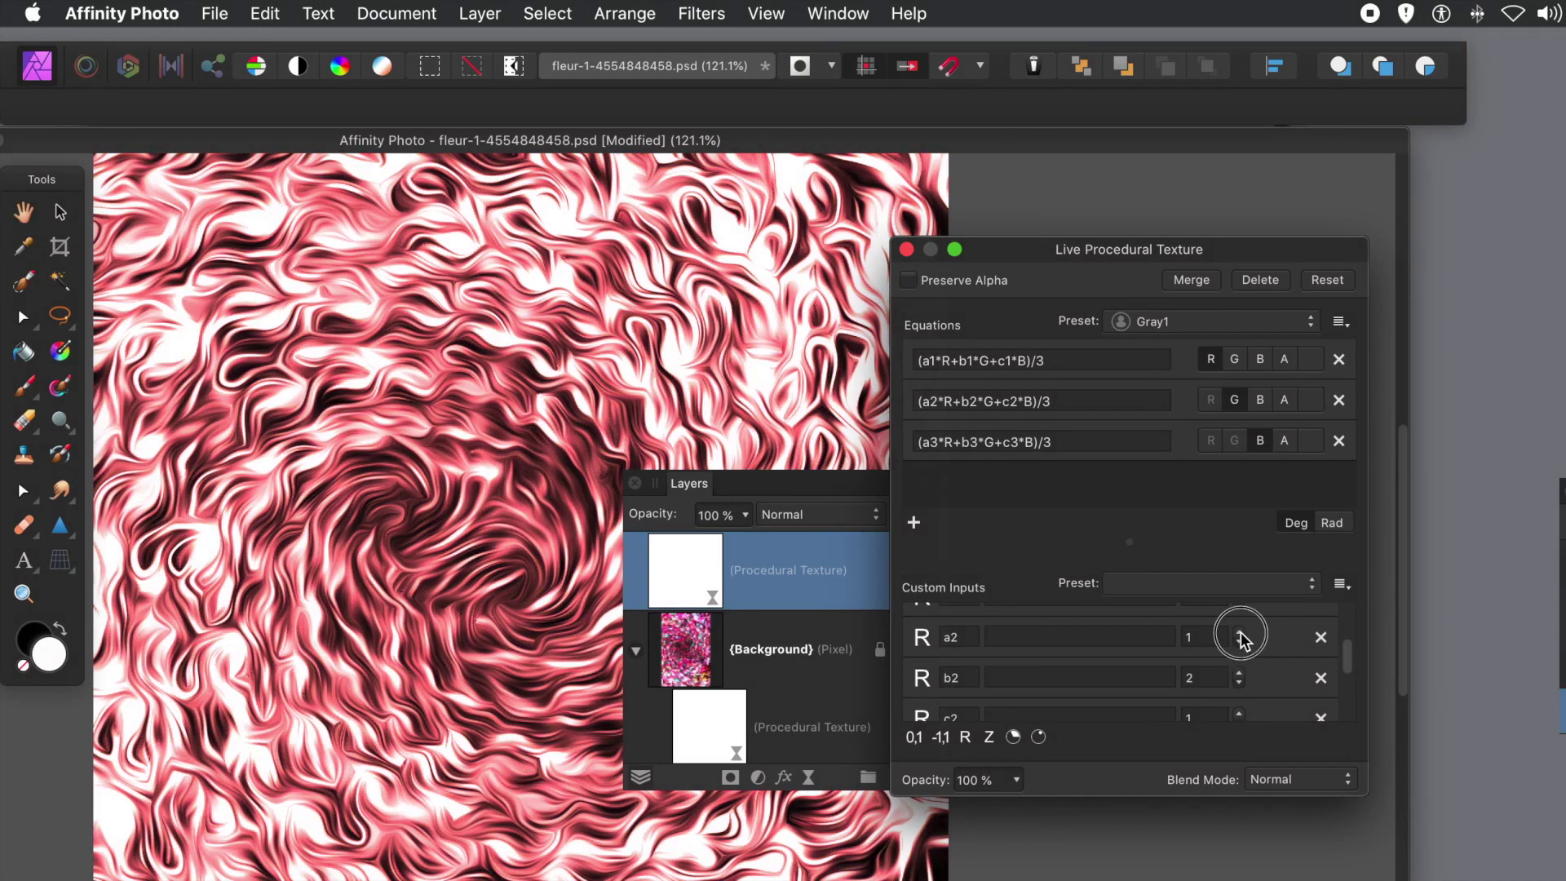
left_click(1238, 713)
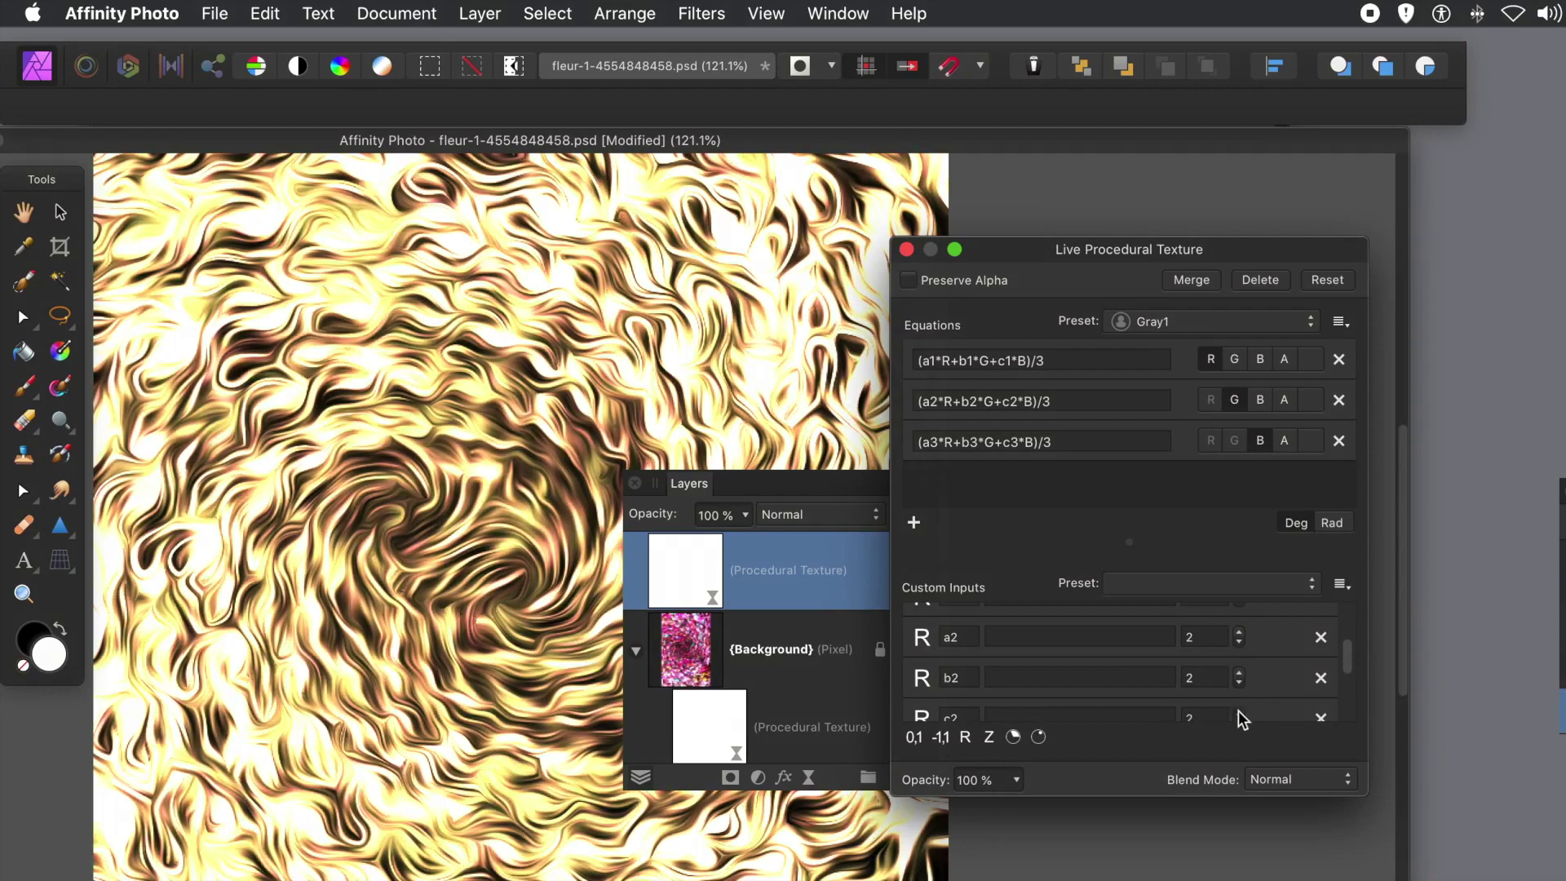
- Try Lighter and Darker Colour, settle on Colour blending, and close the texture settings
left_click(1308, 778)
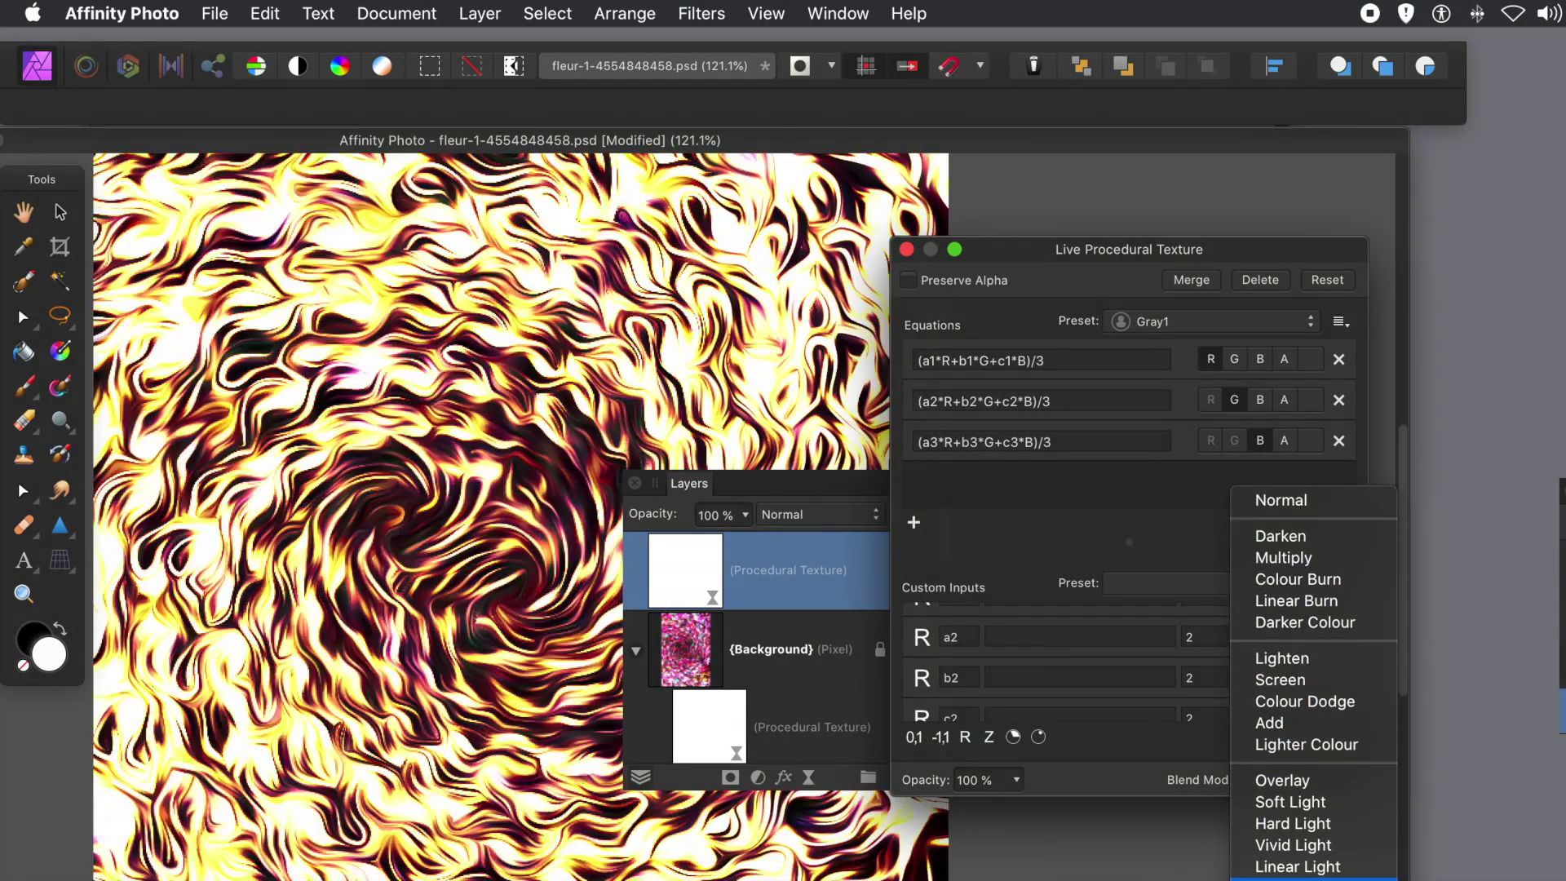
left_click(1304, 744)
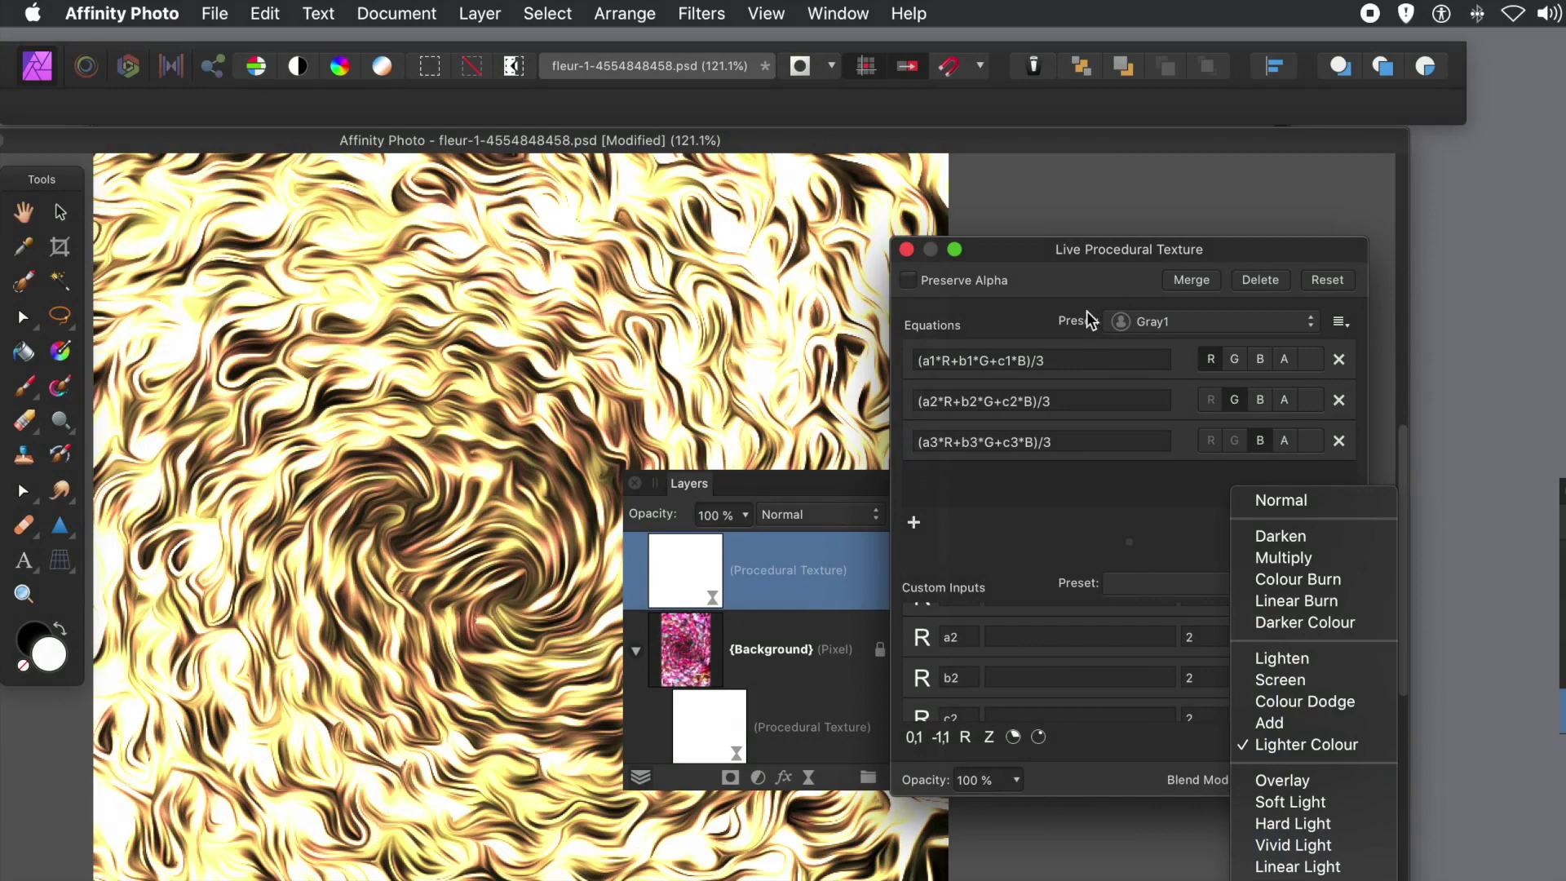
left_click_drag(1119, 249, 796, 237)
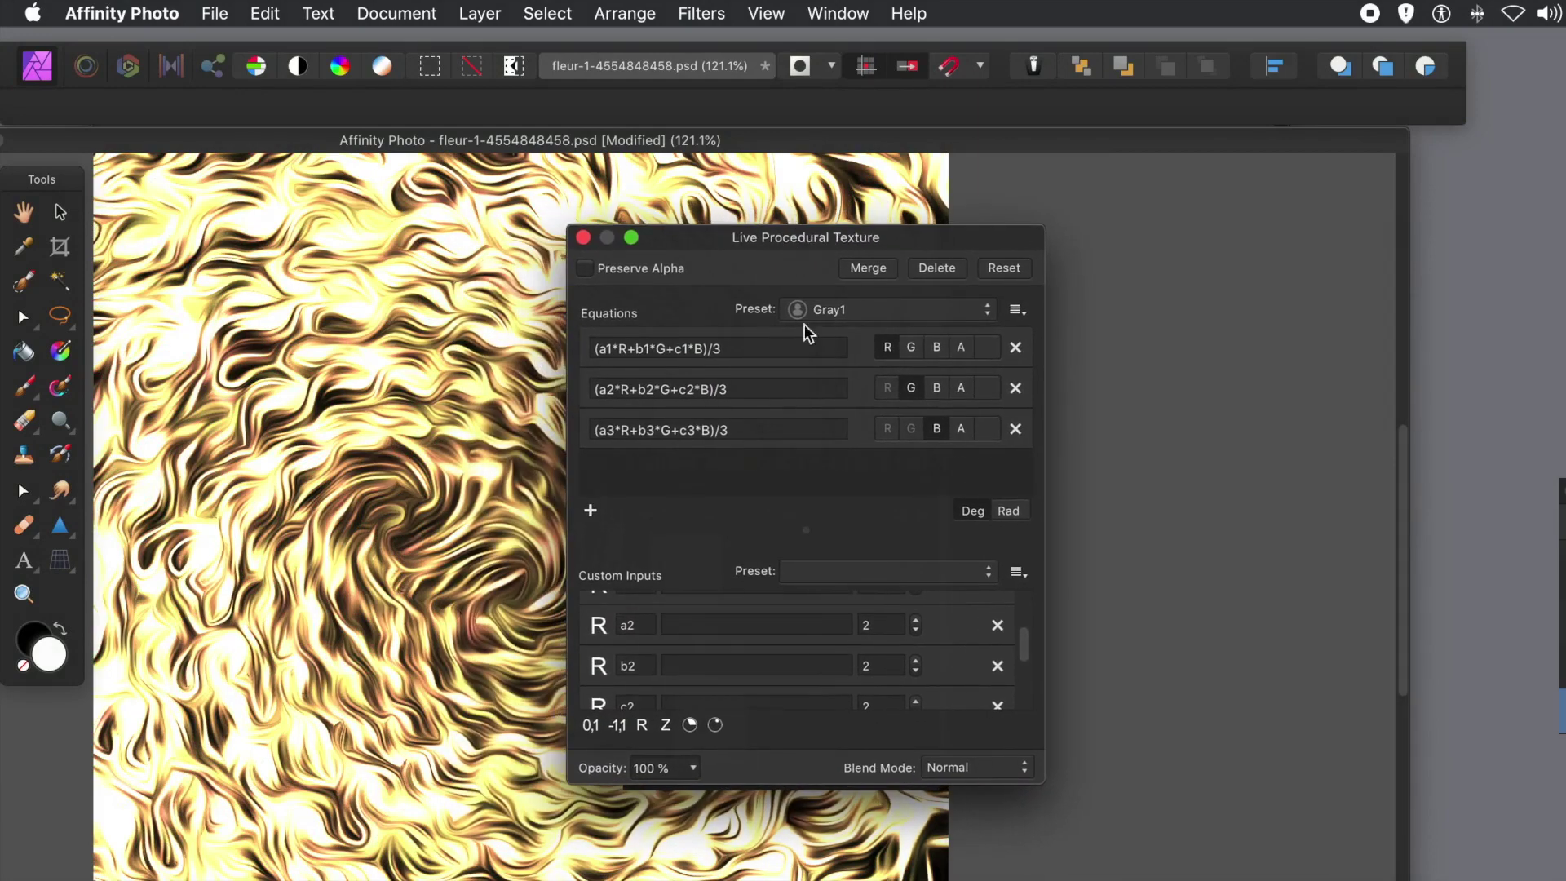
left_click(963, 773)
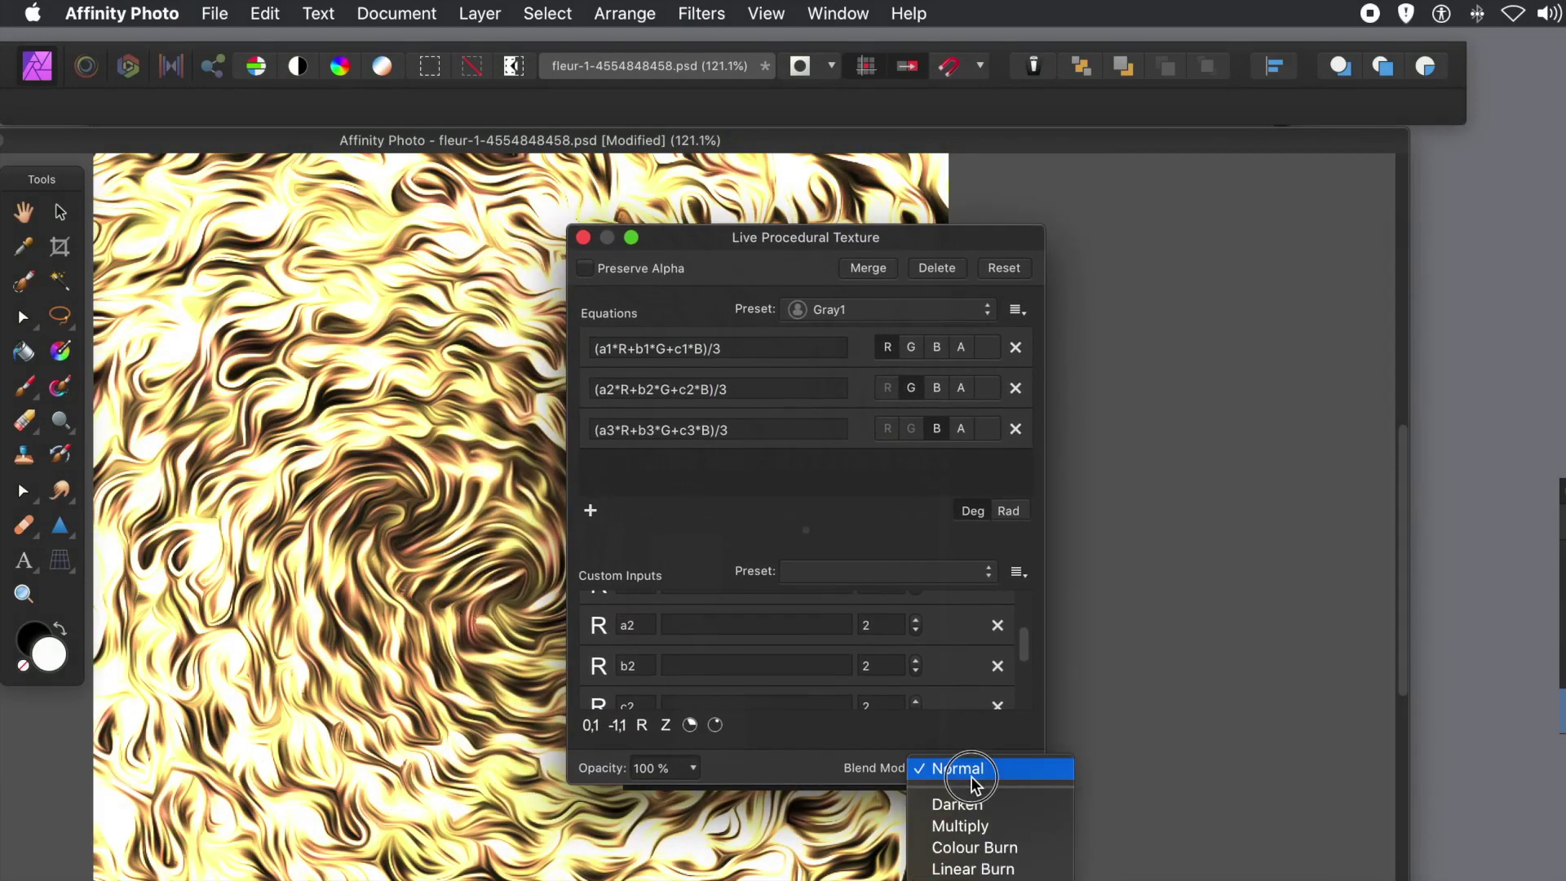
left_click(989, 776)
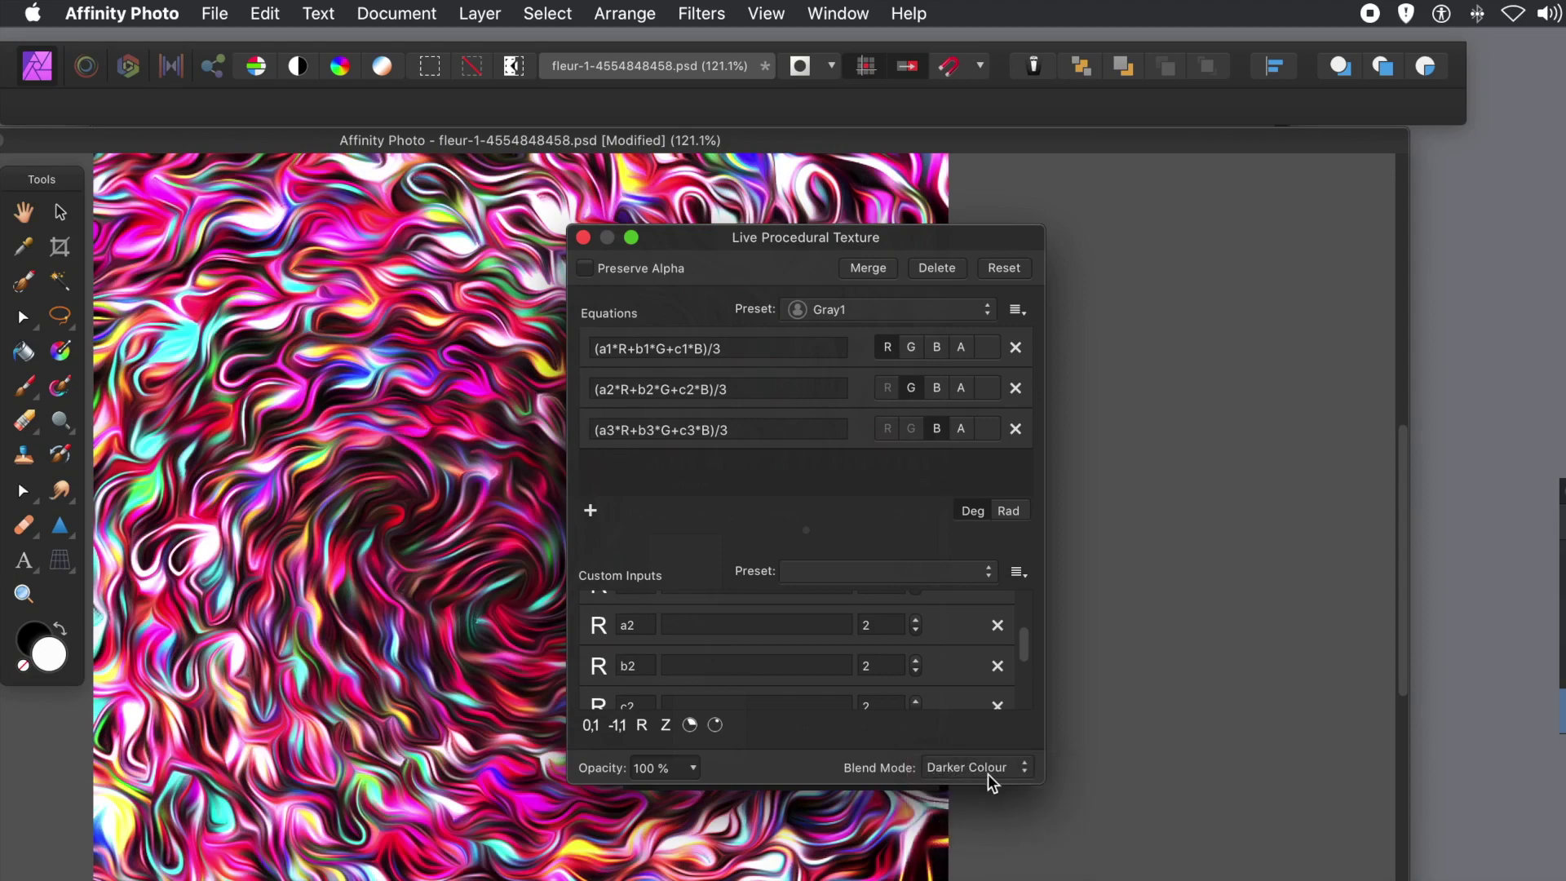
left_click(989, 770)
scroll(990, 571, "down", 3)
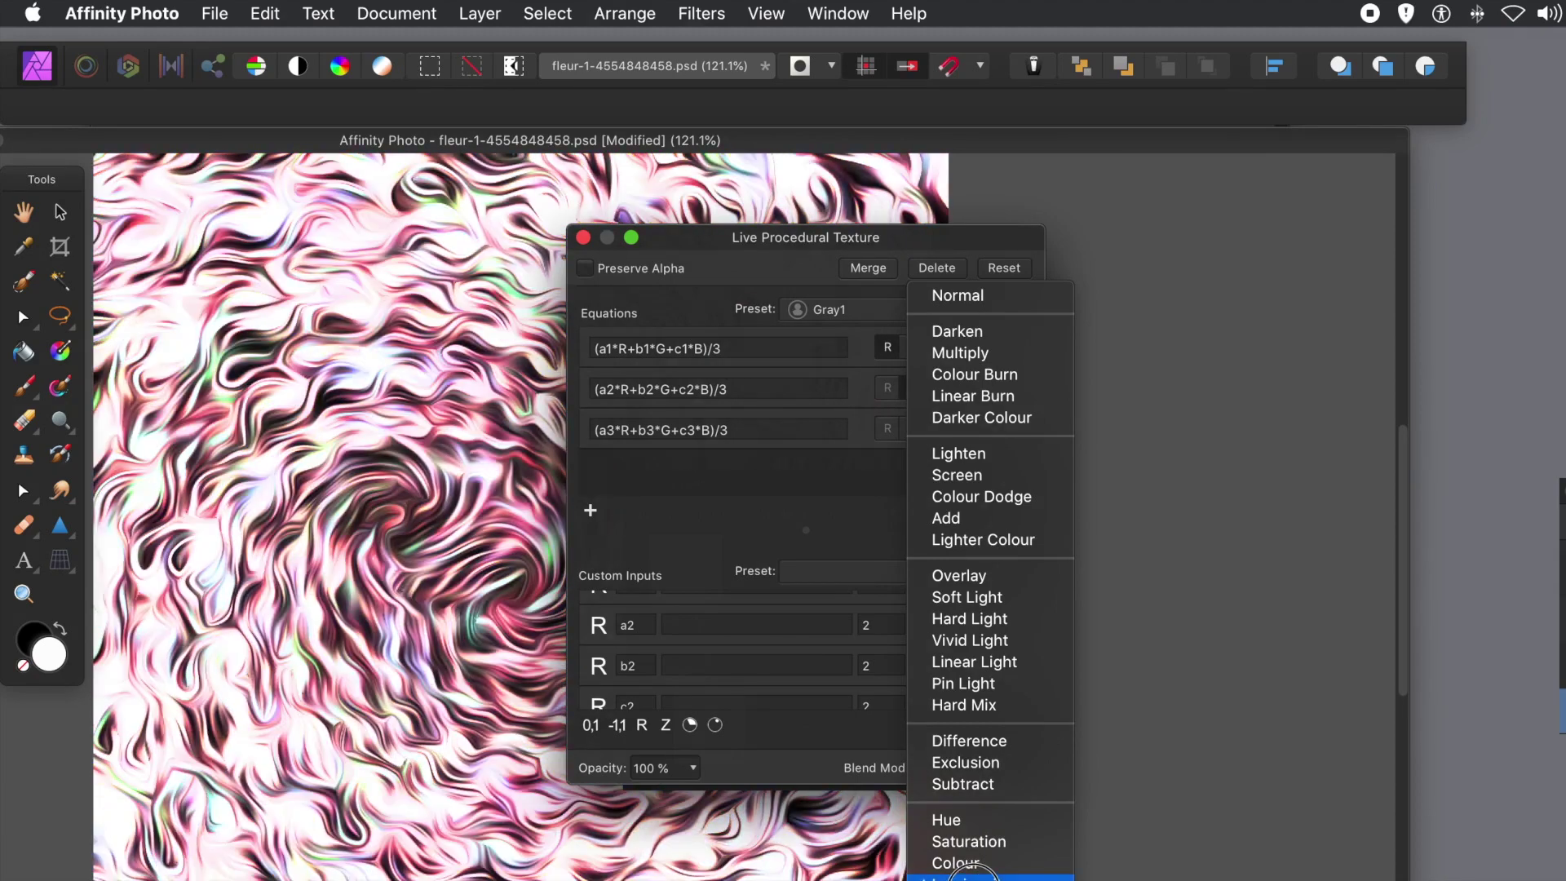
left_click(962, 863)
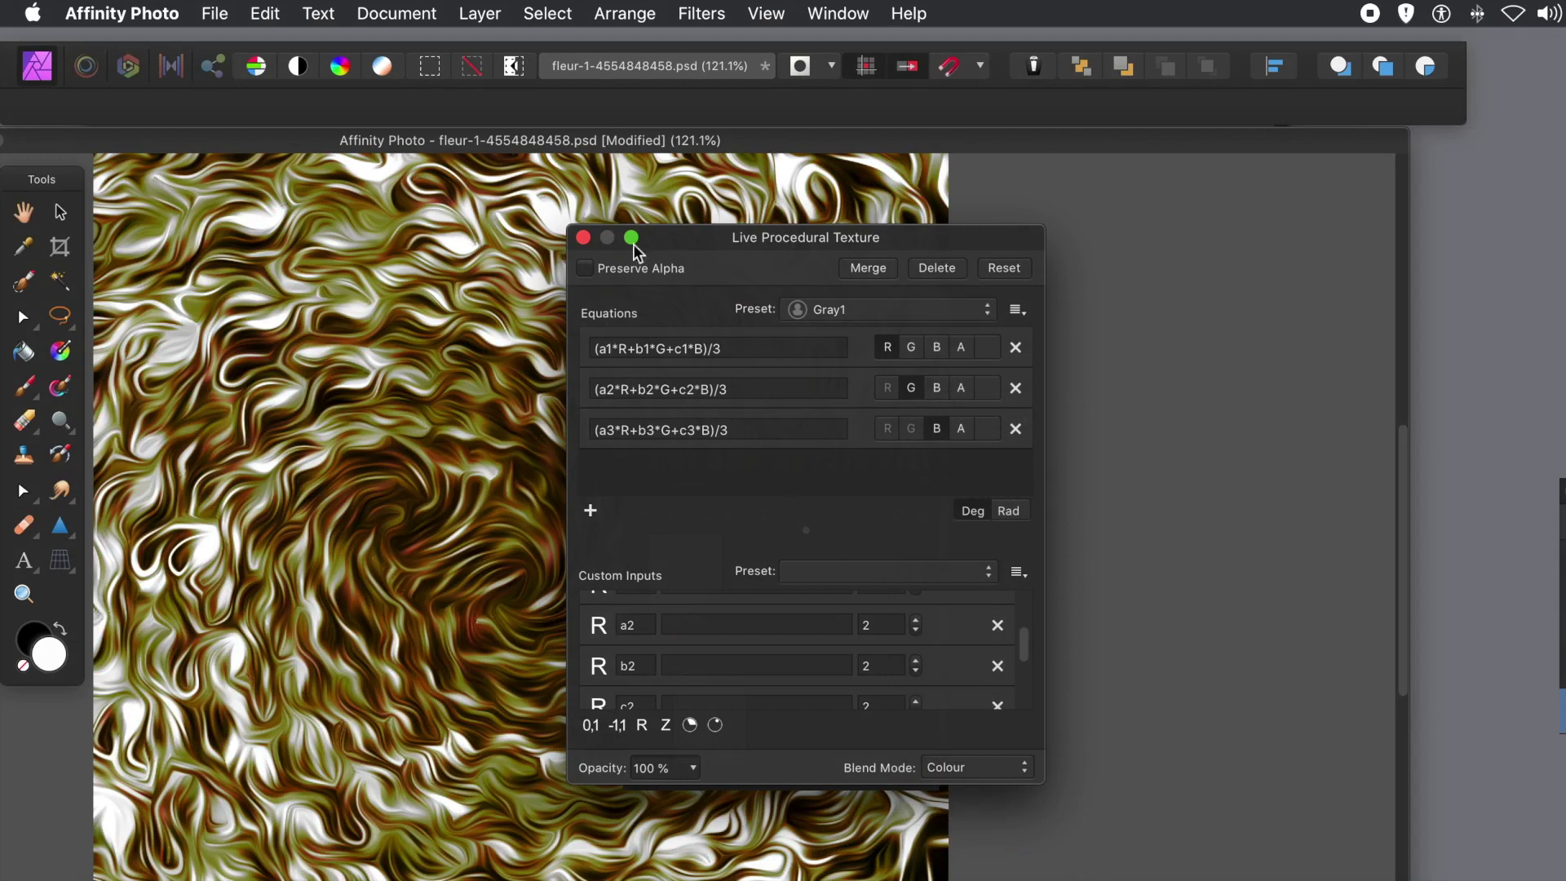
left_click(583, 237)
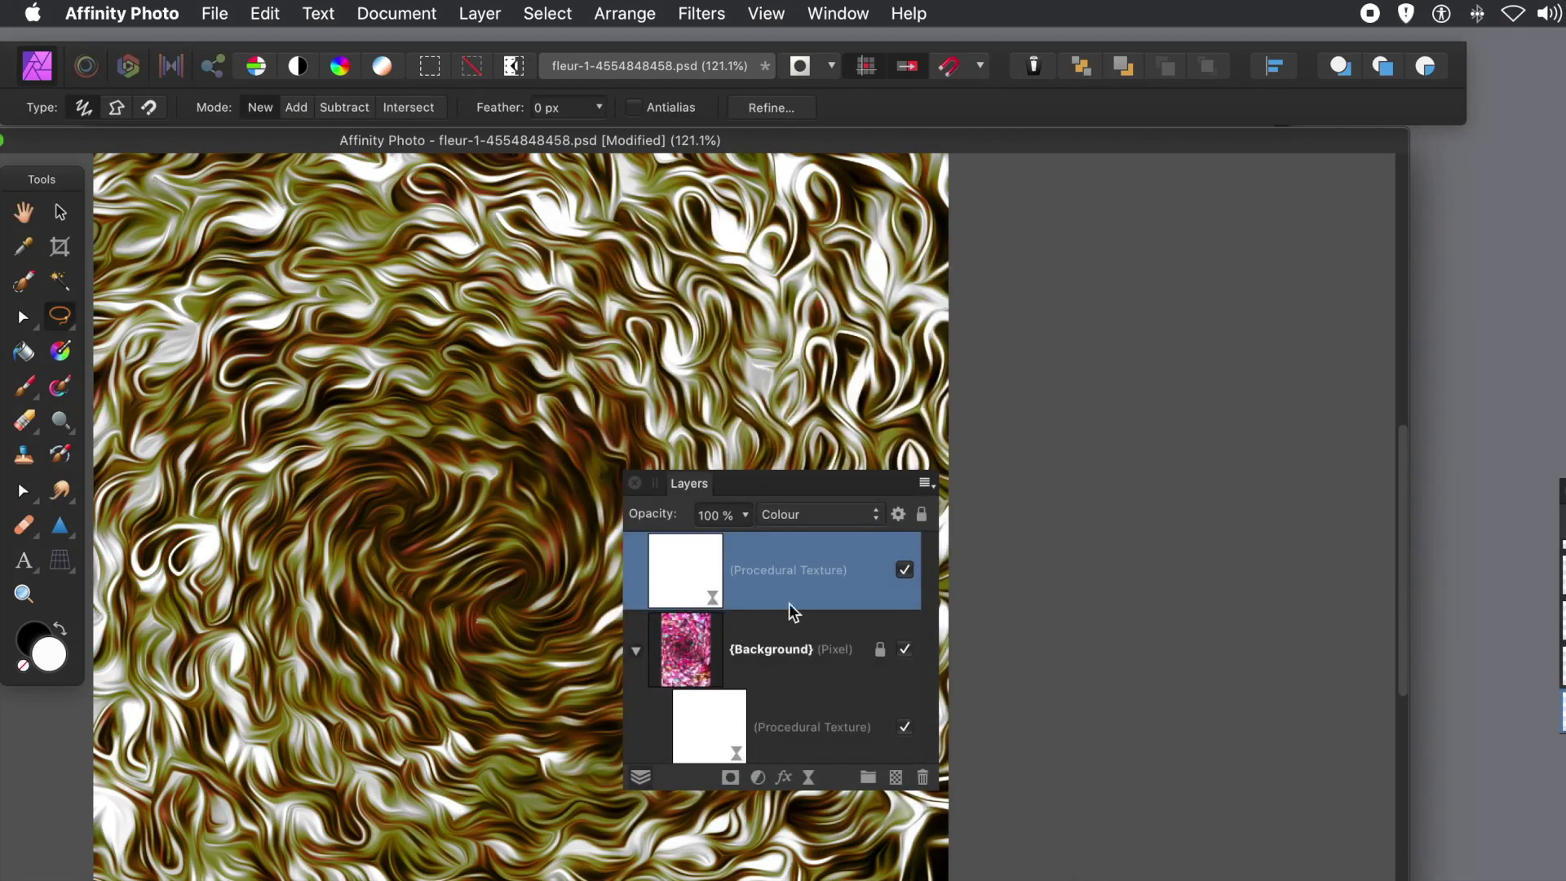
- Drag the nested texture filter out of Background so both sit above it, then reopen the top one
left_click_drag(710, 574, 706, 661)
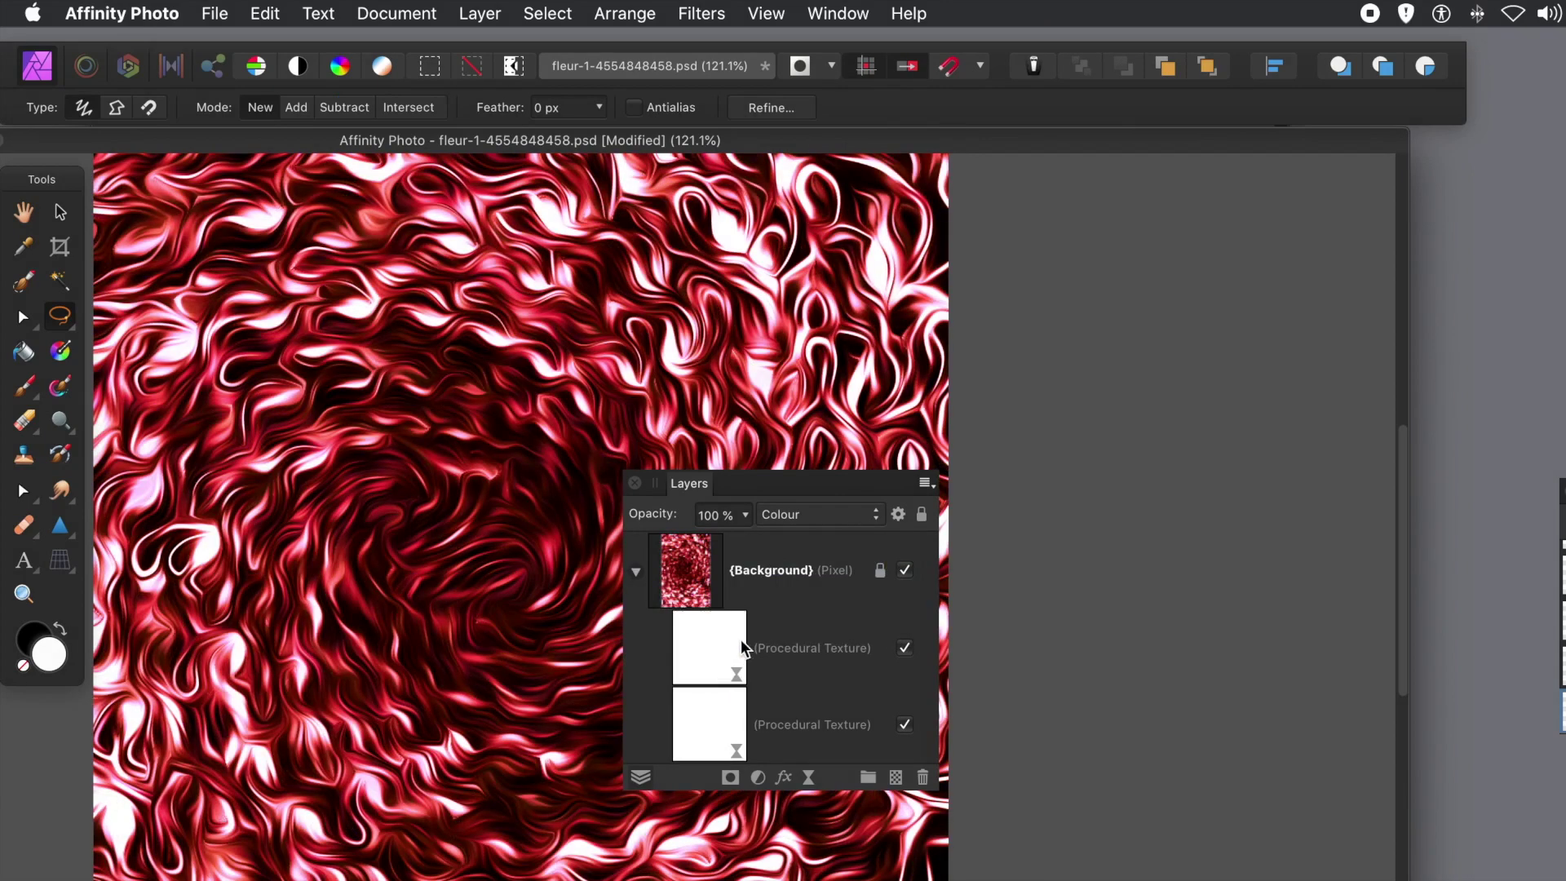
left_click(717, 747)
left_click_drag(726, 729, 723, 644)
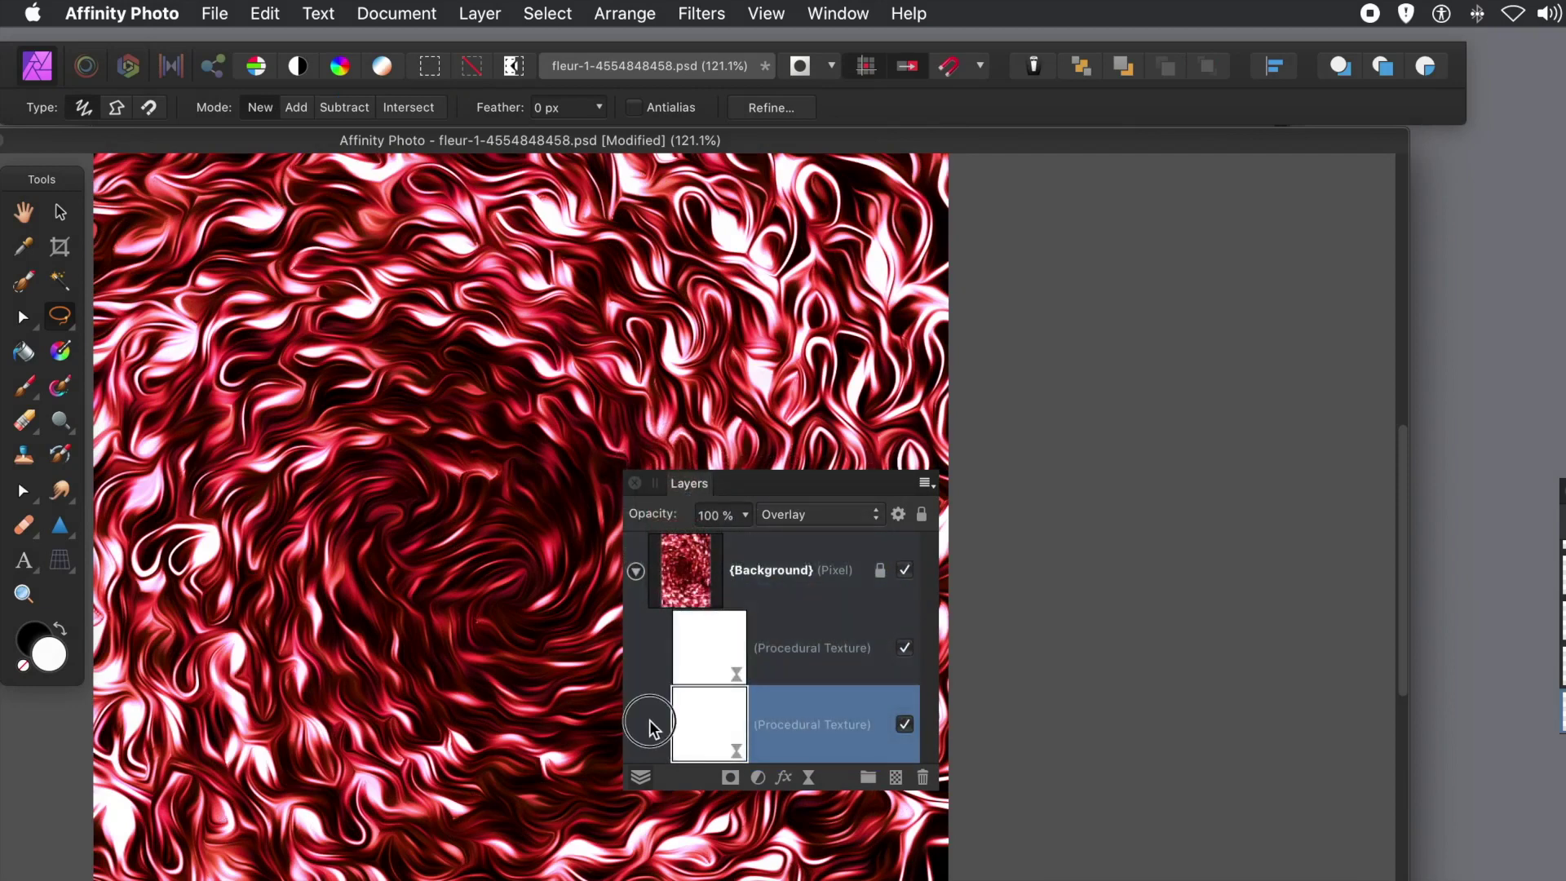
left_click_drag(683, 709, 665, 542)
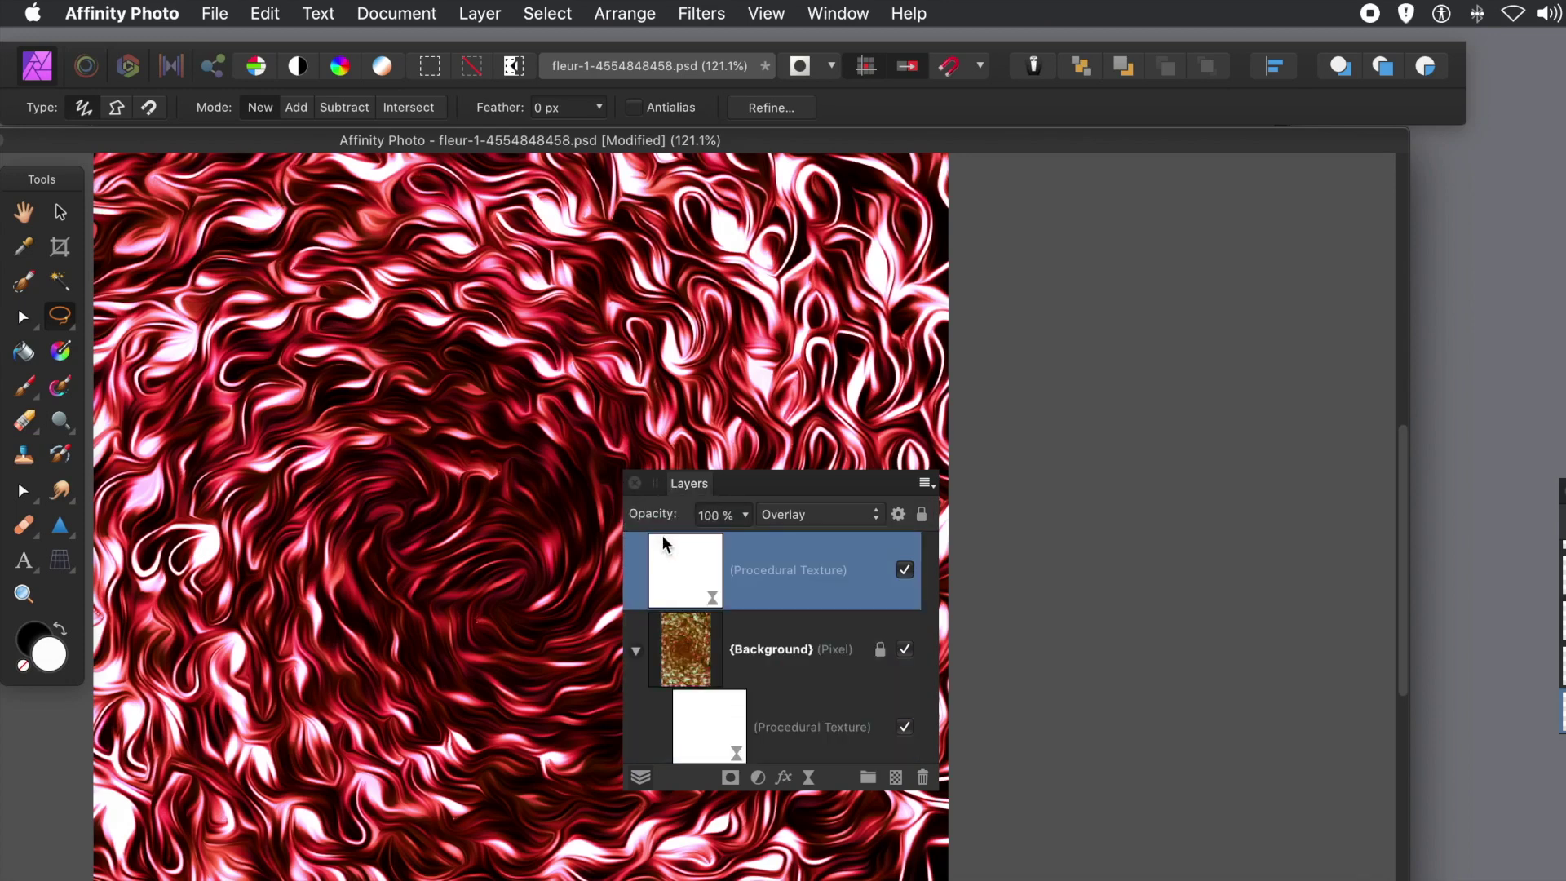
left_click(716, 719)
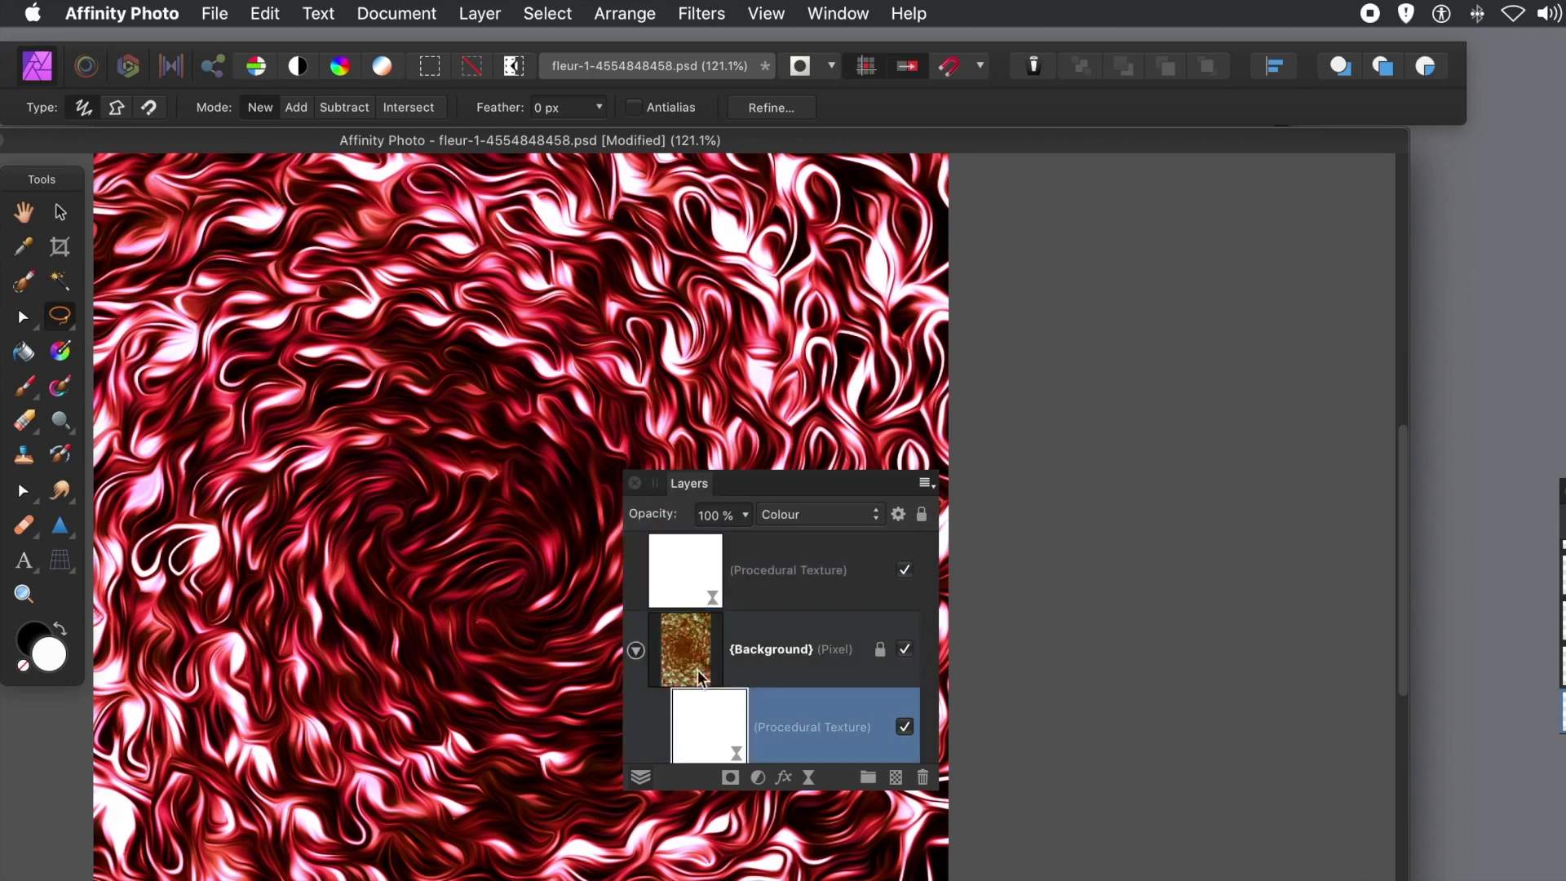
left_click_drag(675, 709, 698, 538)
left_click_drag(688, 717, 692, 536)
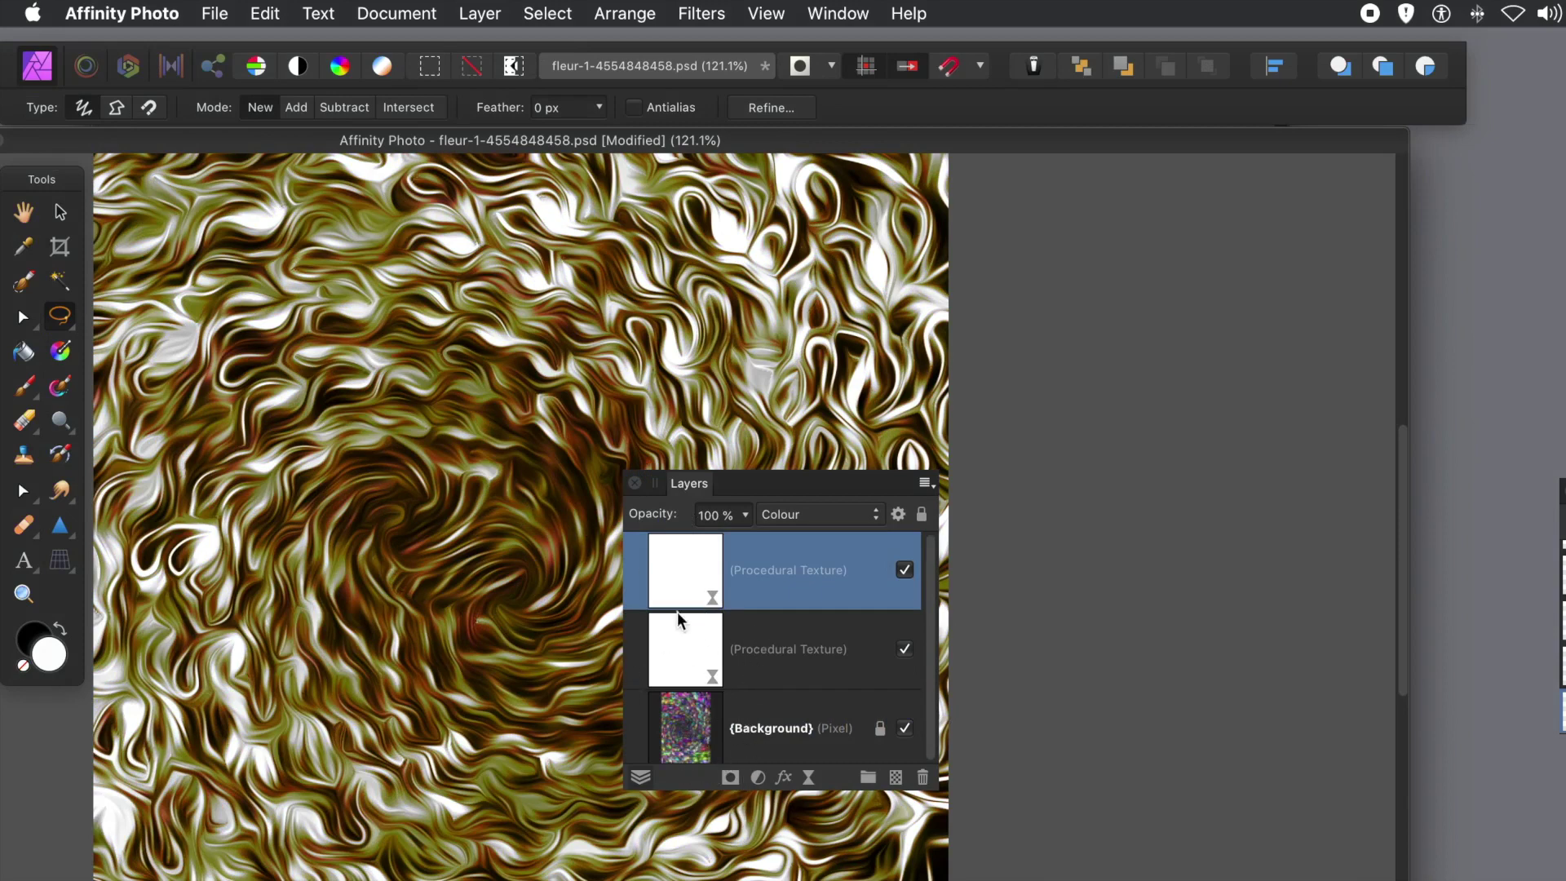
left_click(713, 593)
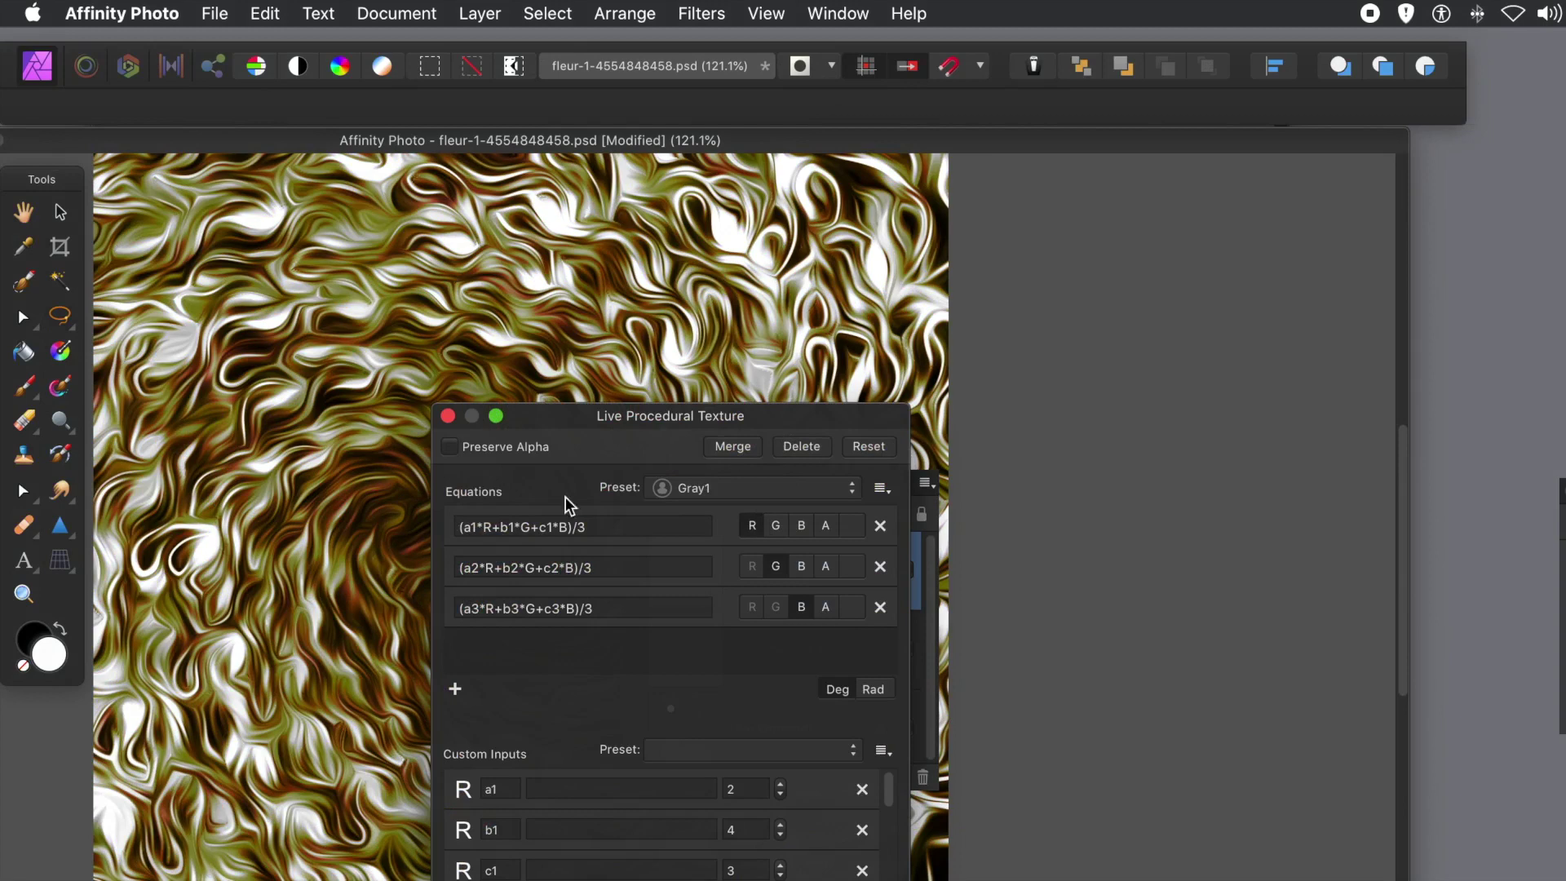
- Set the top texture's a1 to 1 and b1 to 2, choose Overlay blending, and close it
left_click(781, 793)
left_click(781, 825)
left_click(780, 825)
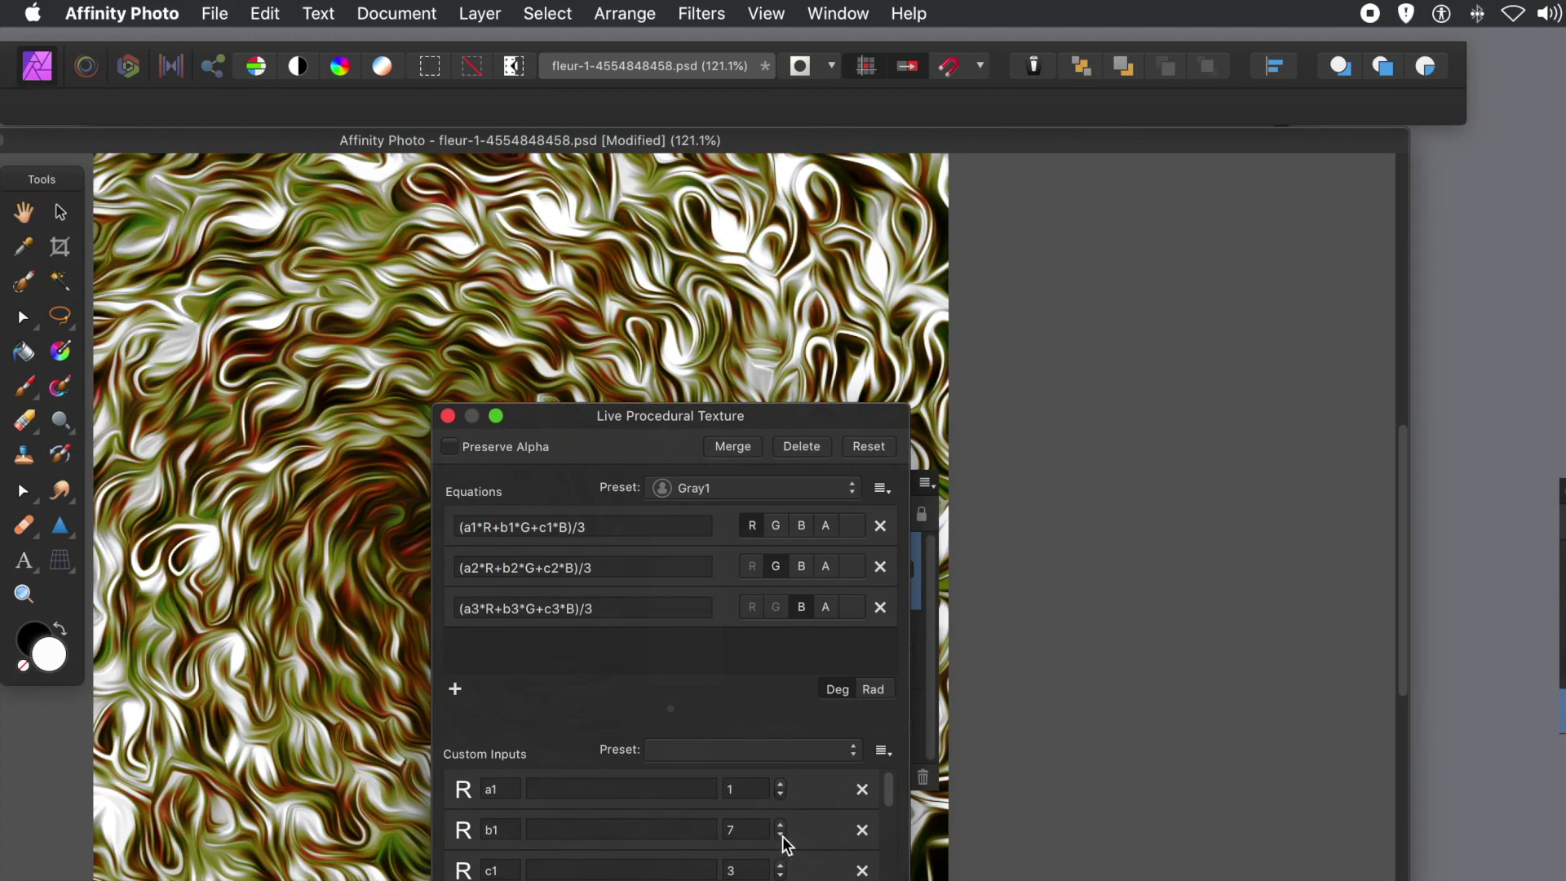
left_click(781, 835)
left_click(781, 835)
left_click(781, 835)
left_click(781, 835)
left_click(781, 835)
left_click_drag(604, 416, 794, 308)
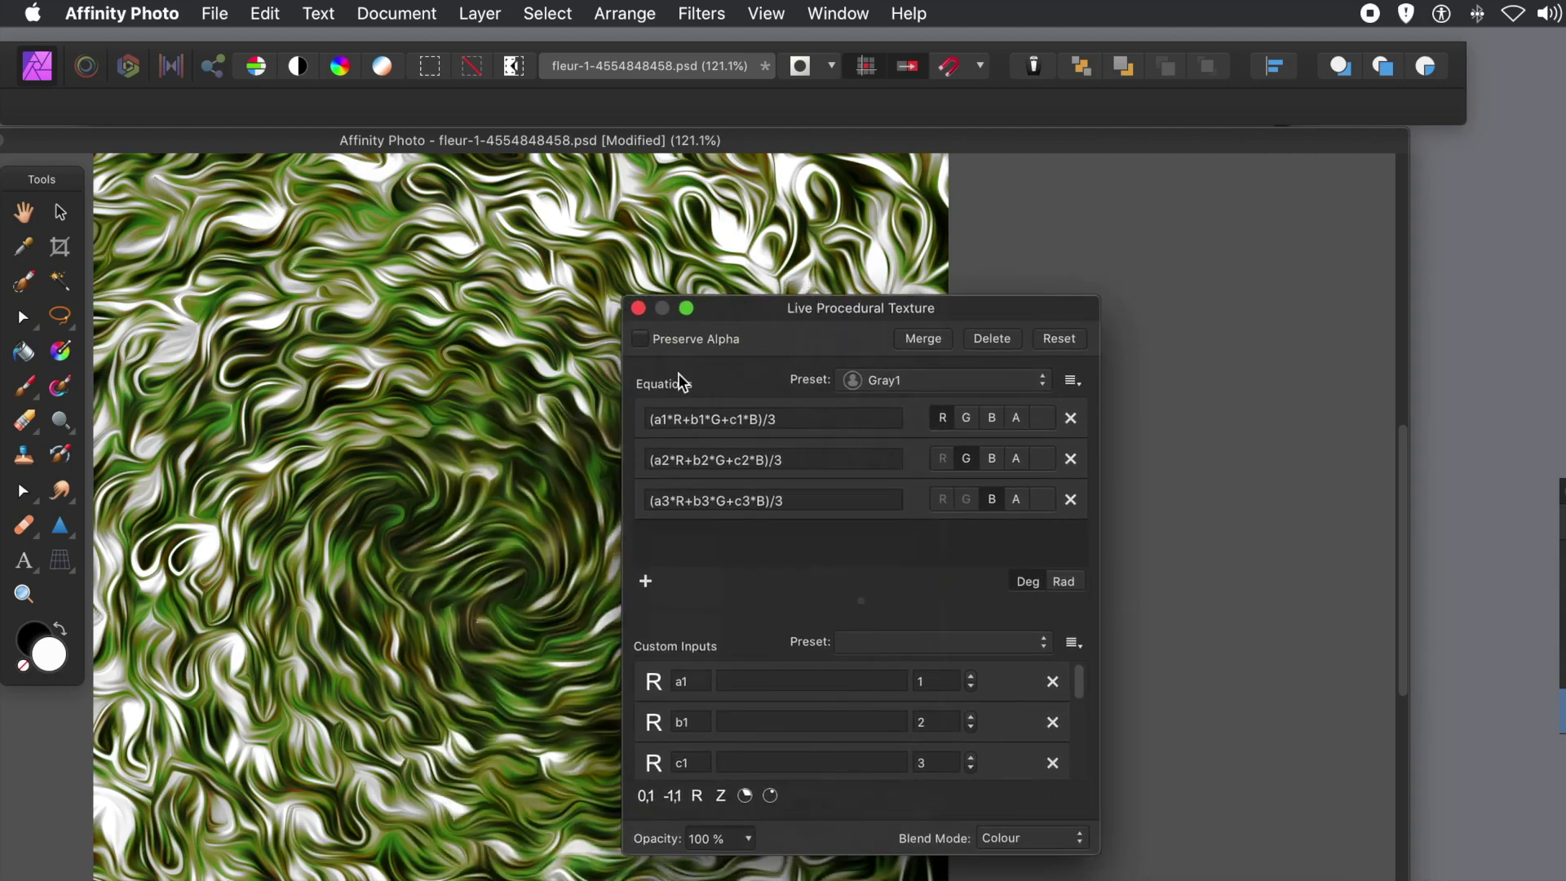
left_click(1010, 837)
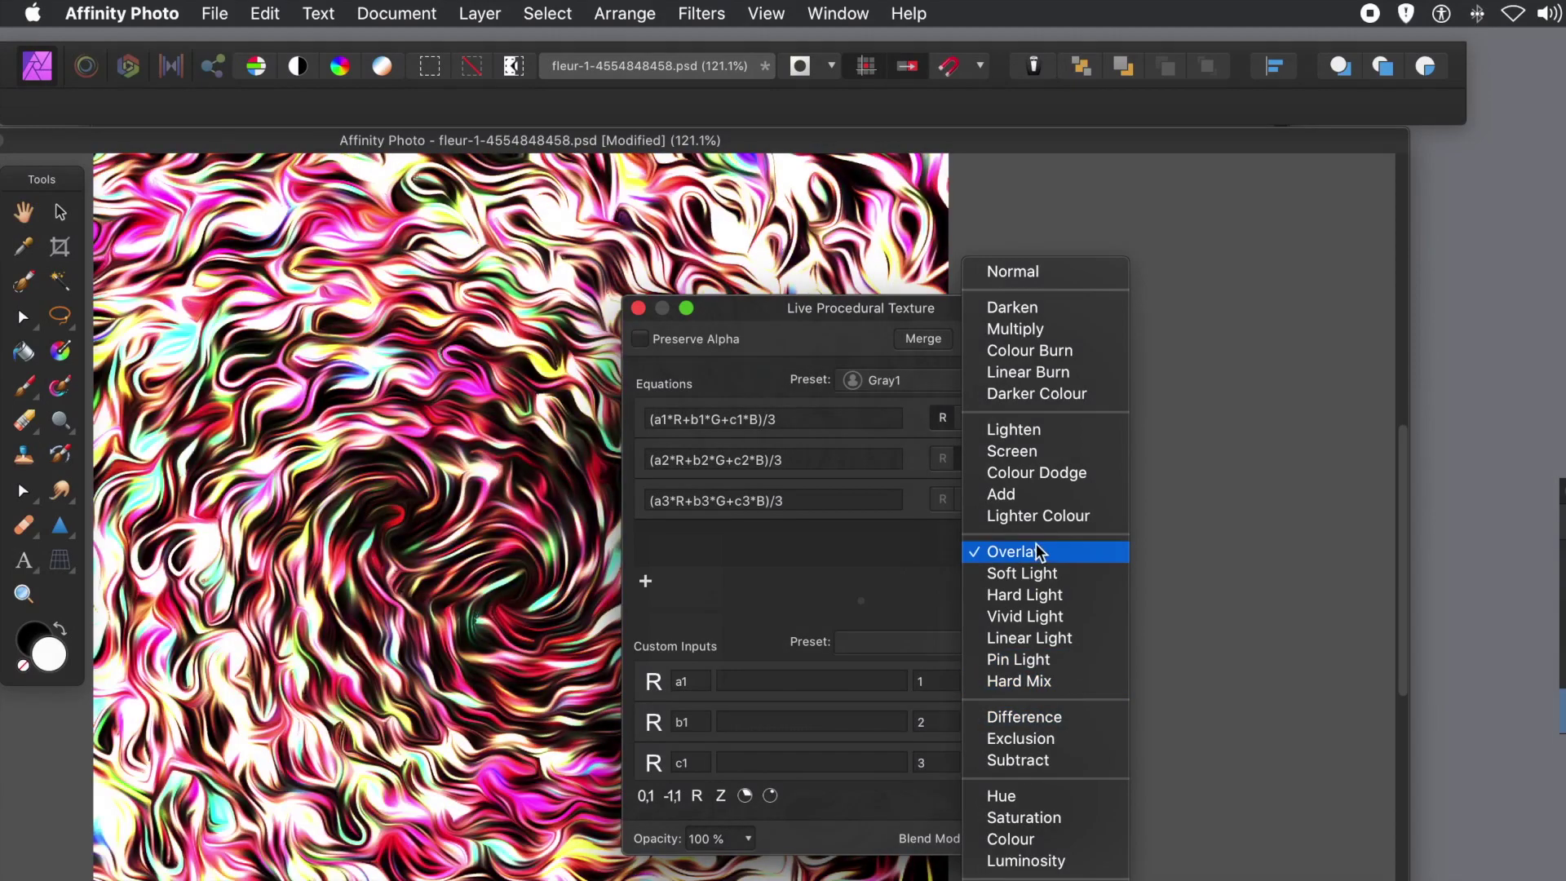
left_click(1038, 552)
left_click(639, 307)
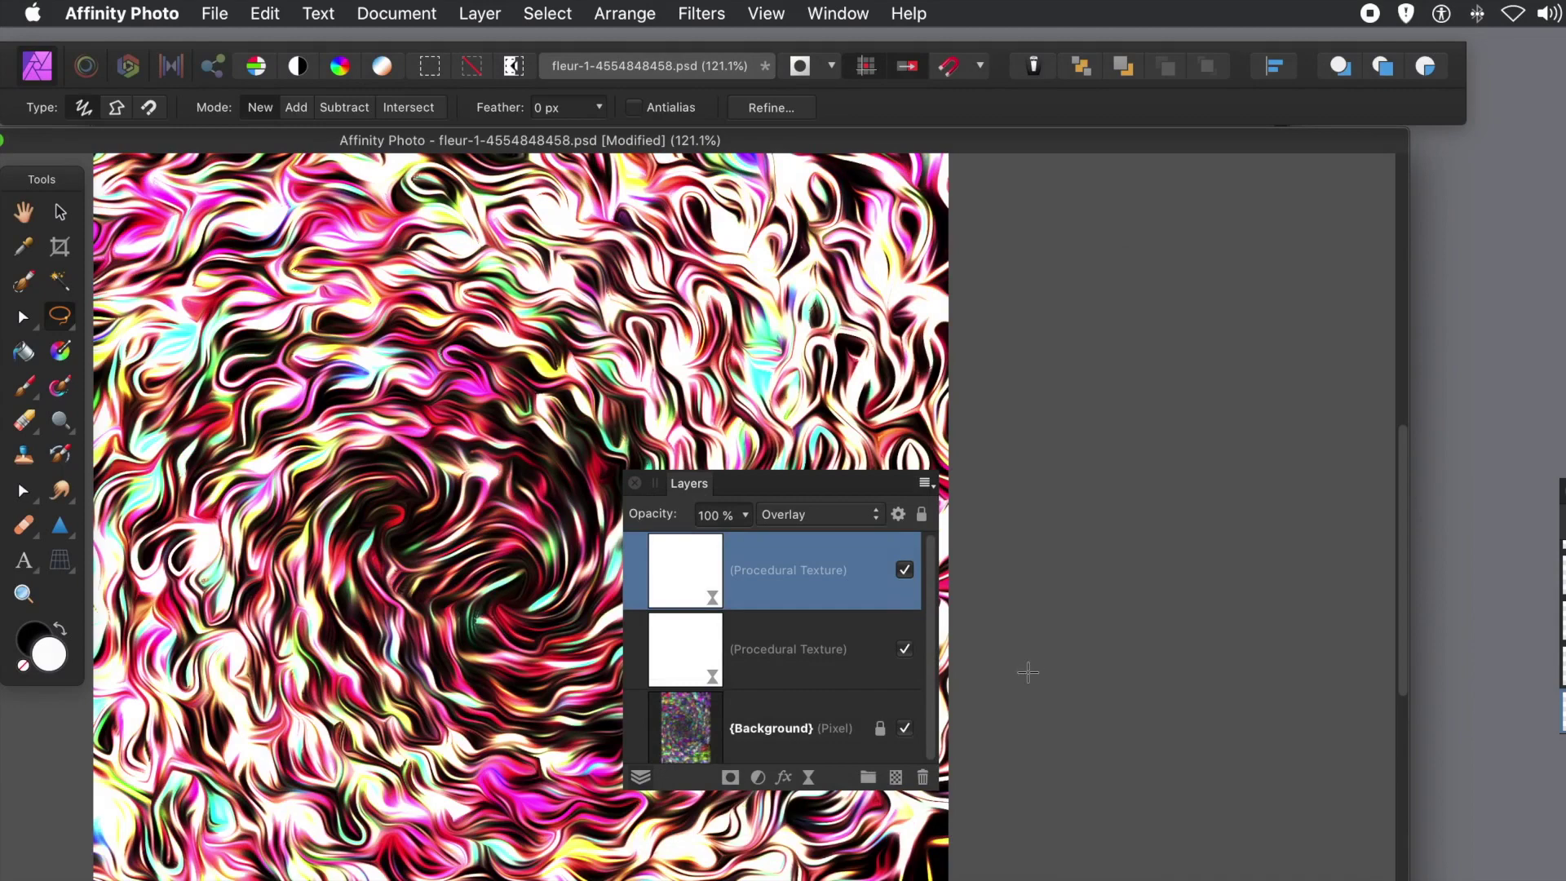
left_click(904, 569)
left_click(904, 649)
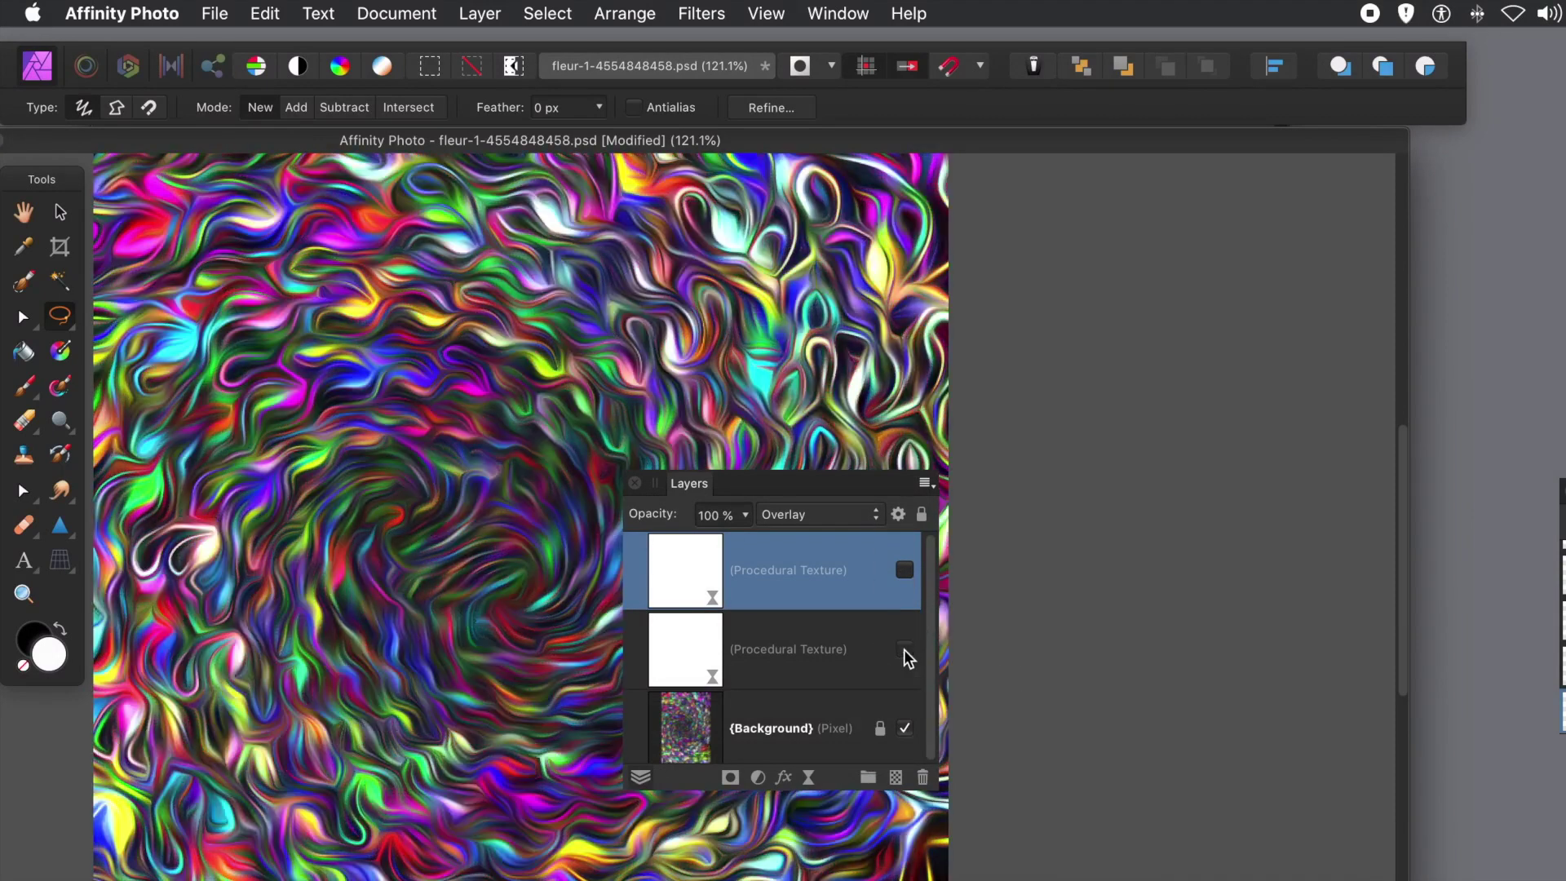
left_click(904, 649)
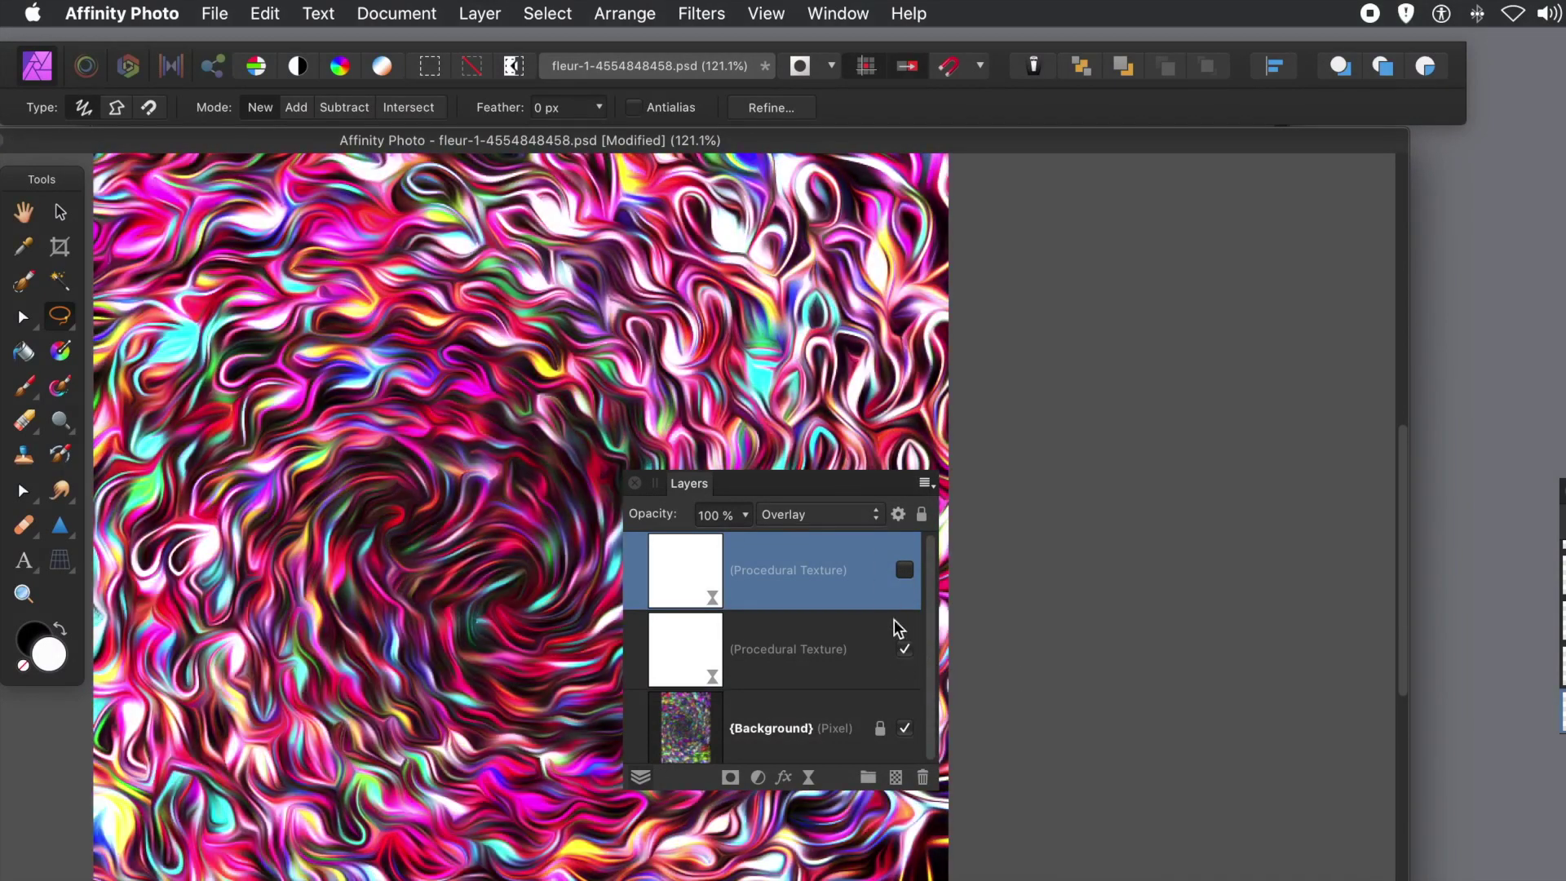
left_click(905, 569)
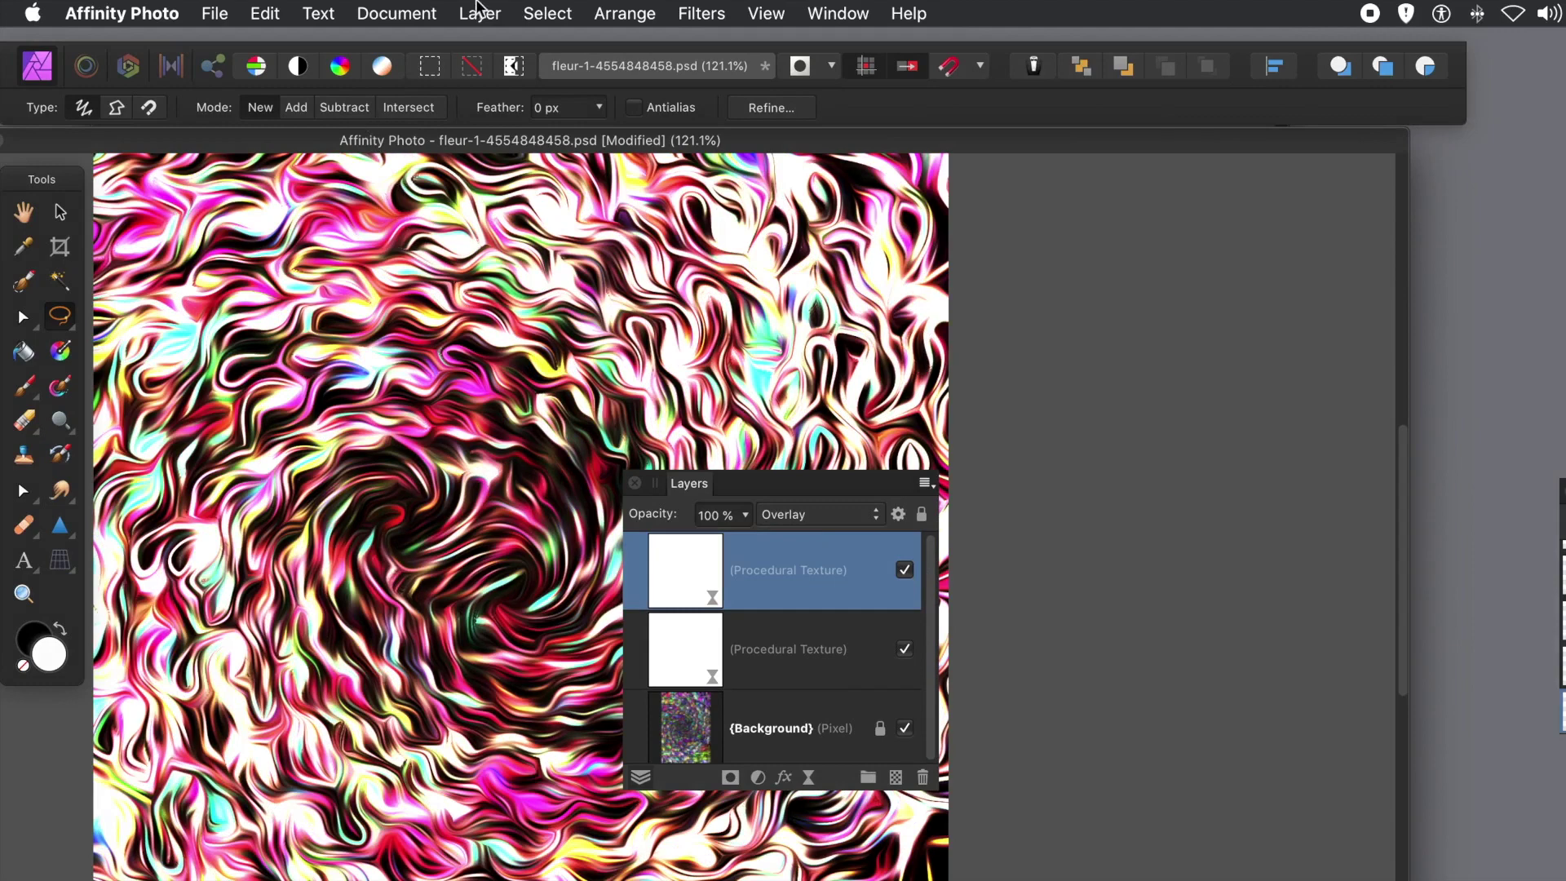
left_click(478, 11)
mouse_move(556, 292)
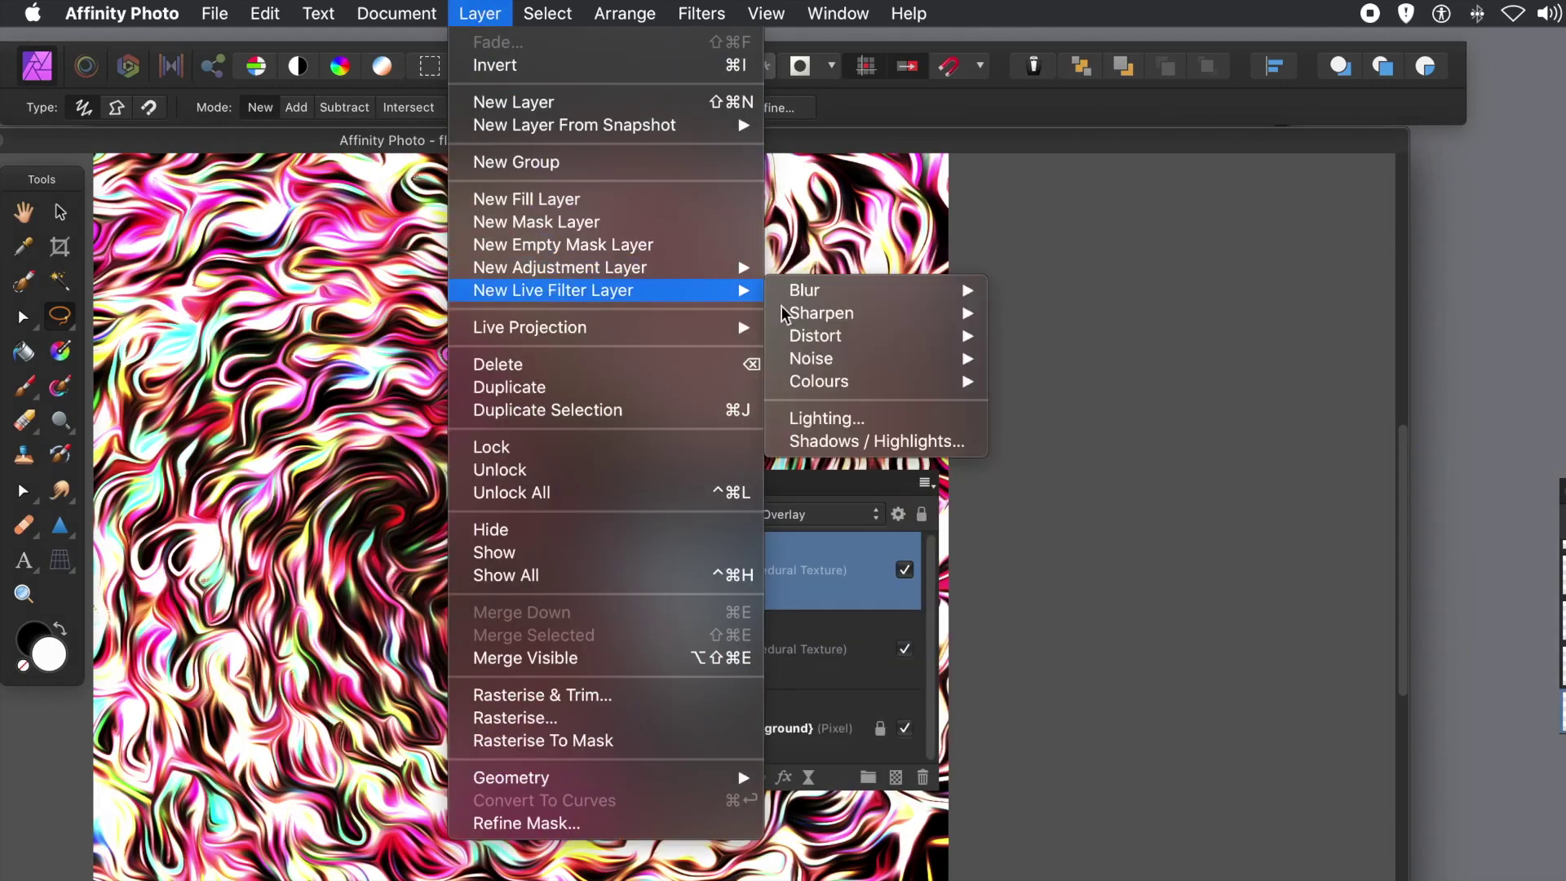
mouse_move(848, 383)
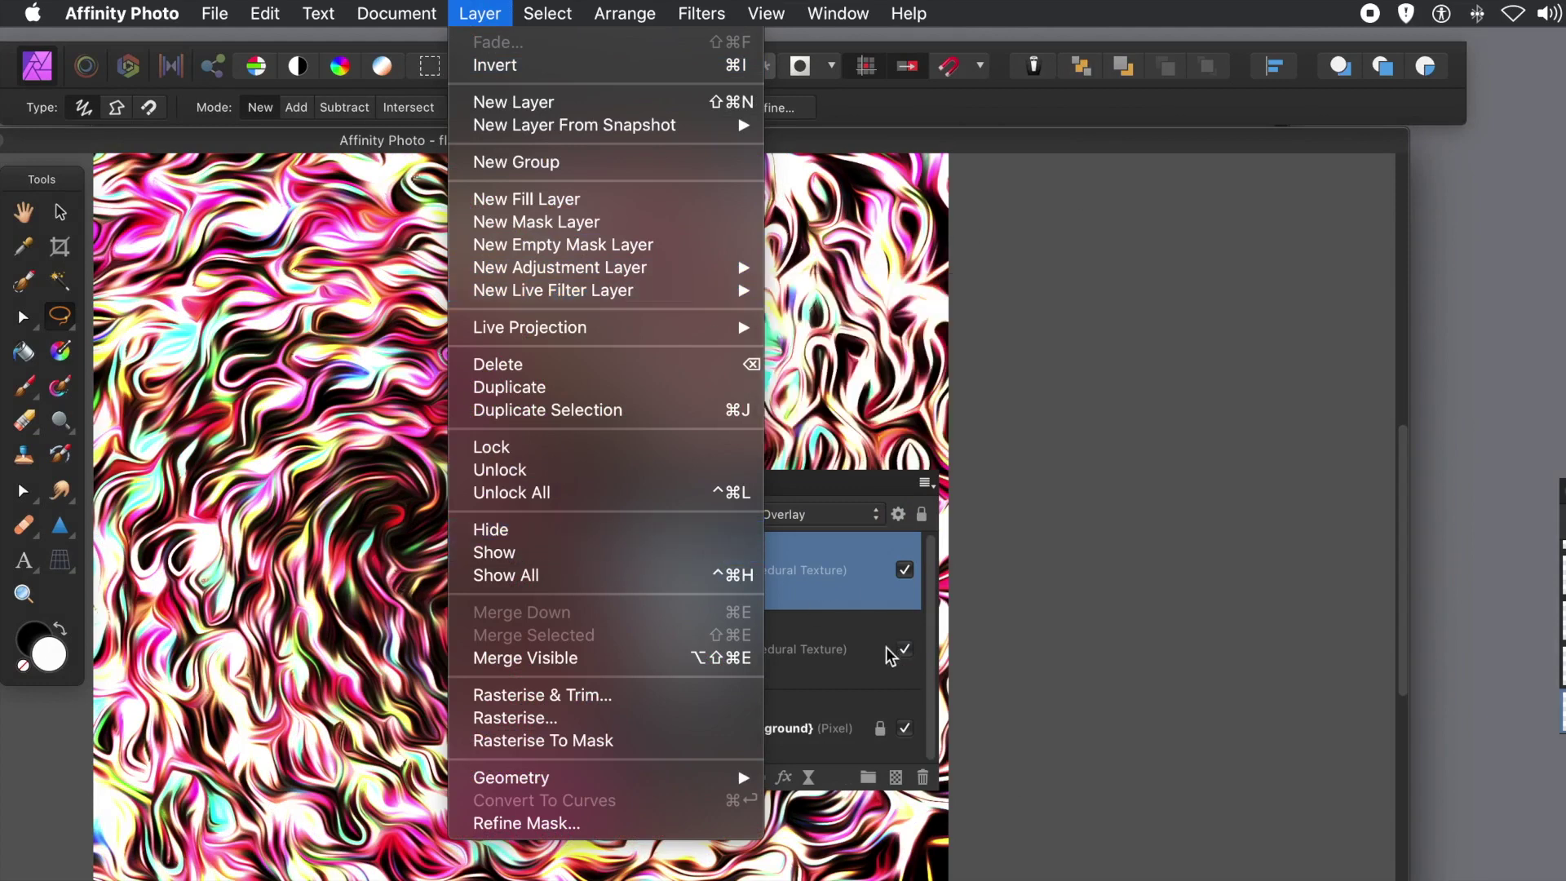
left_click(800, 608)
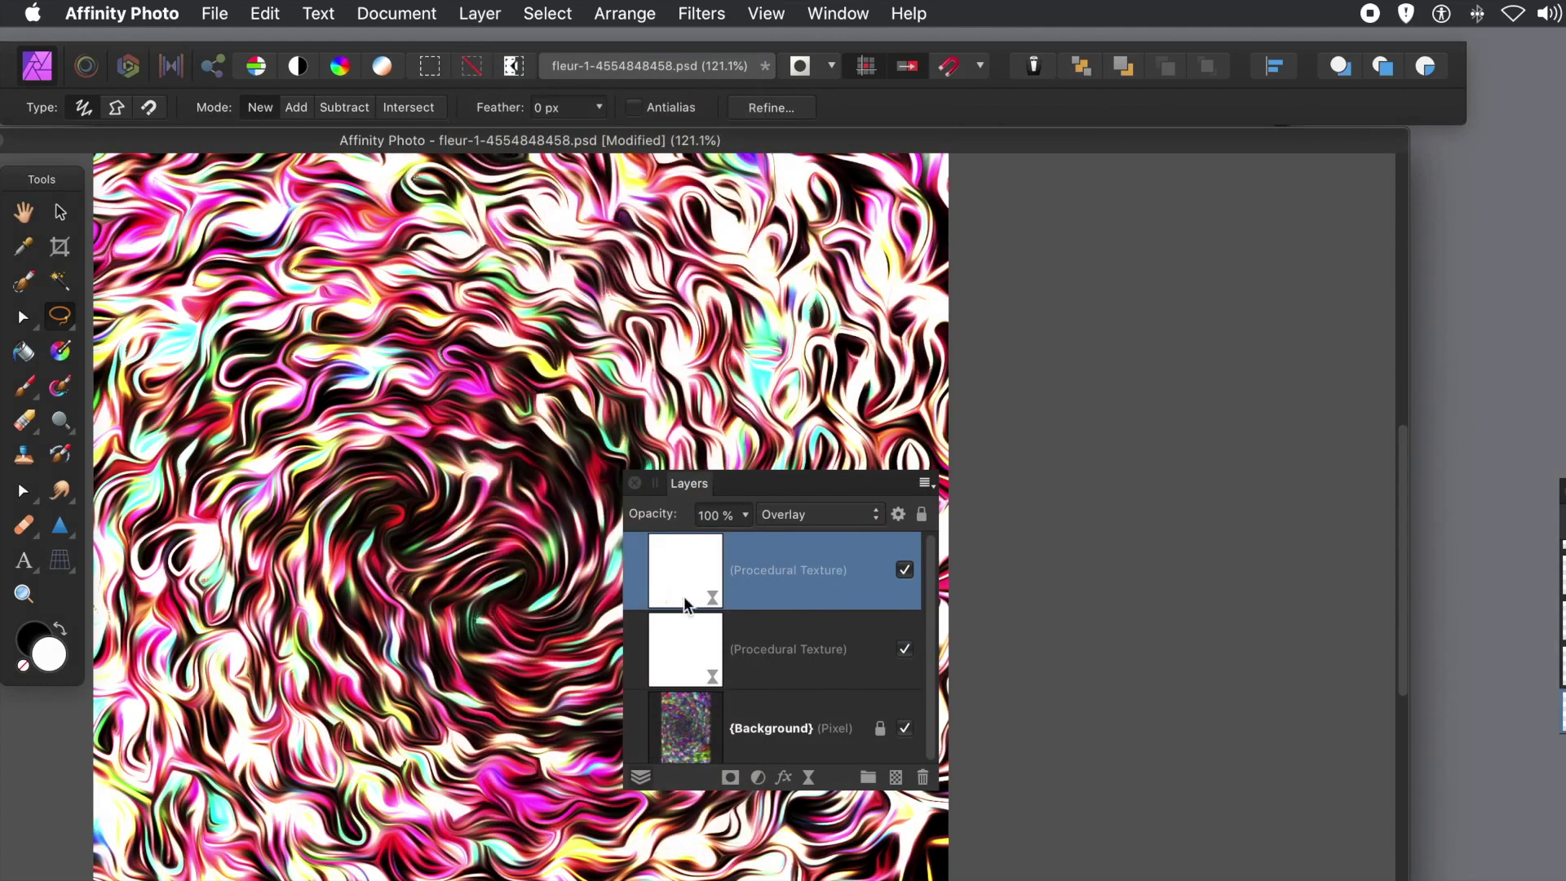